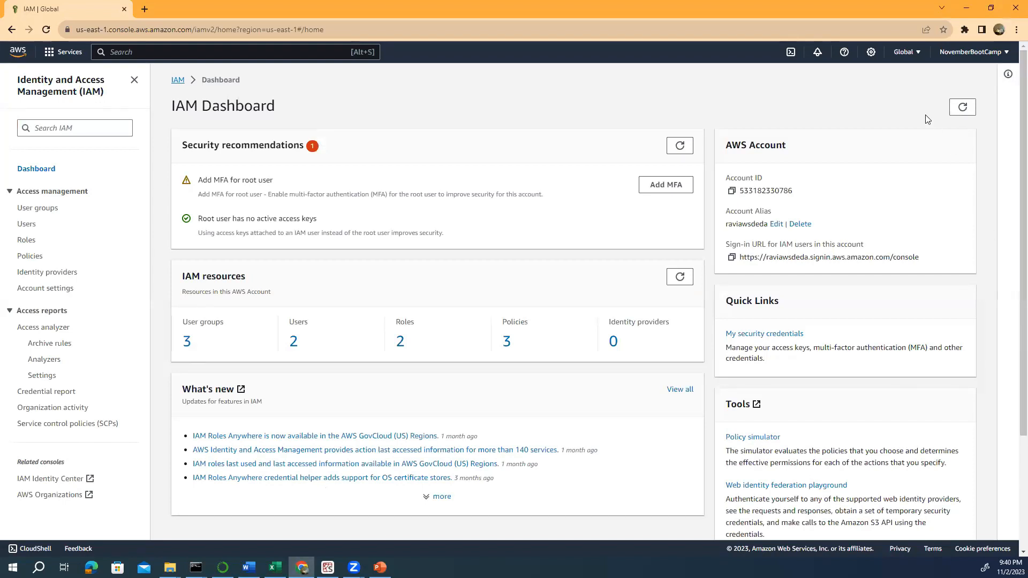
# - Sign out of the AWS account and return to the console sign-in page
pyautogui.click(967, 58)
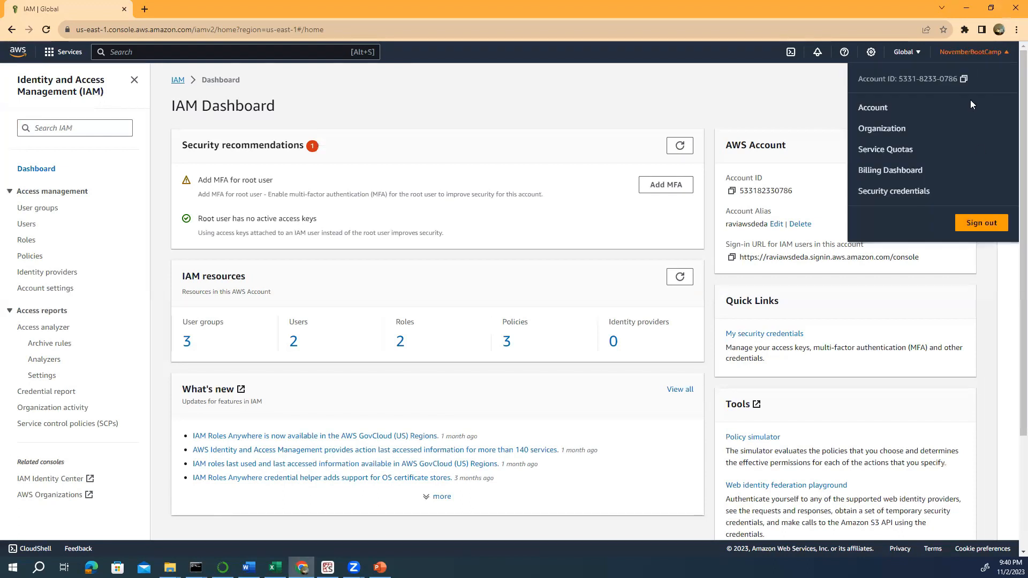
pyautogui.click(990, 223)
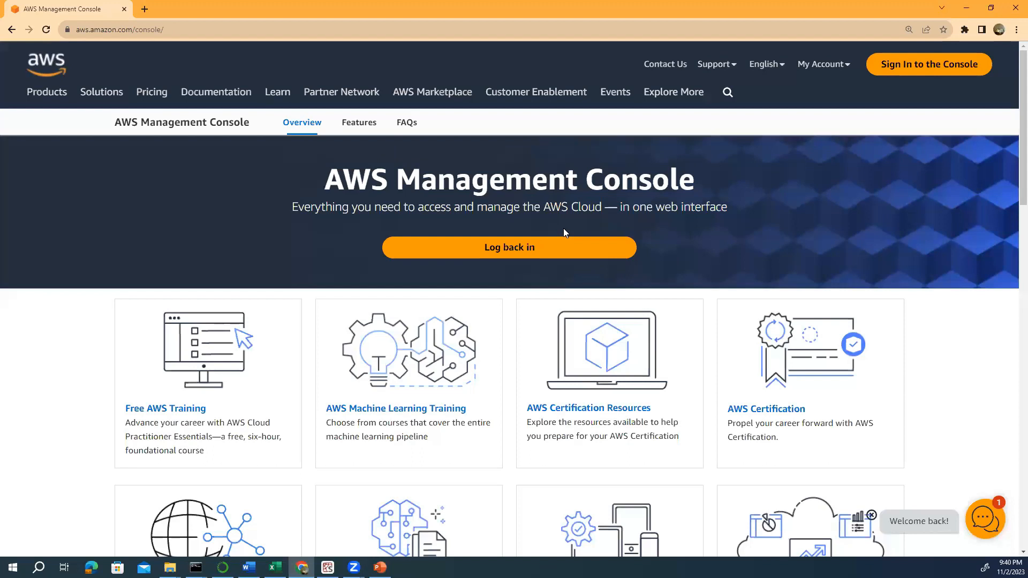
pyautogui.click(895, 65)
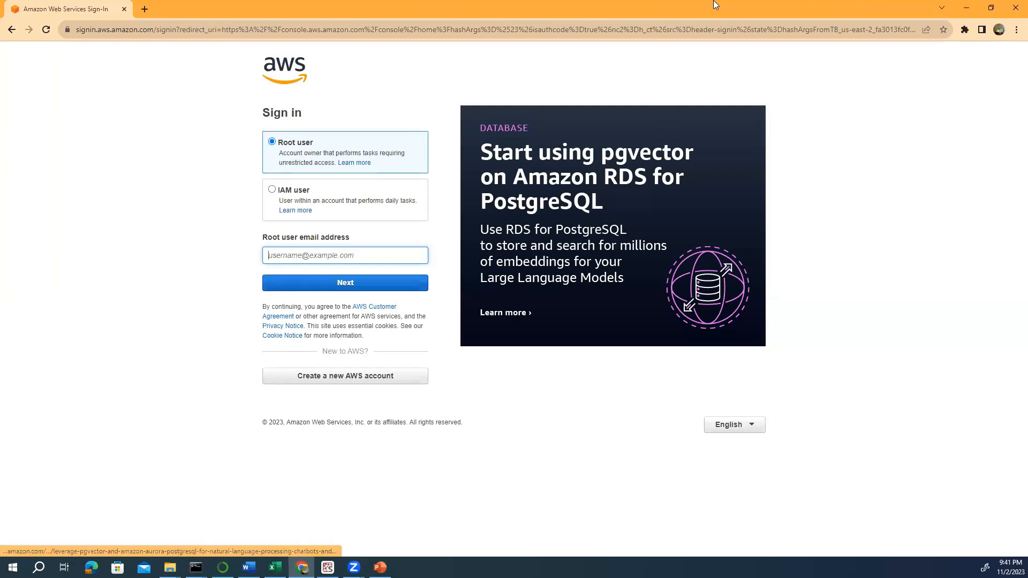
# - Sign in as the root user with the saved e-mail and the account password
pyautogui.click(290, 258)
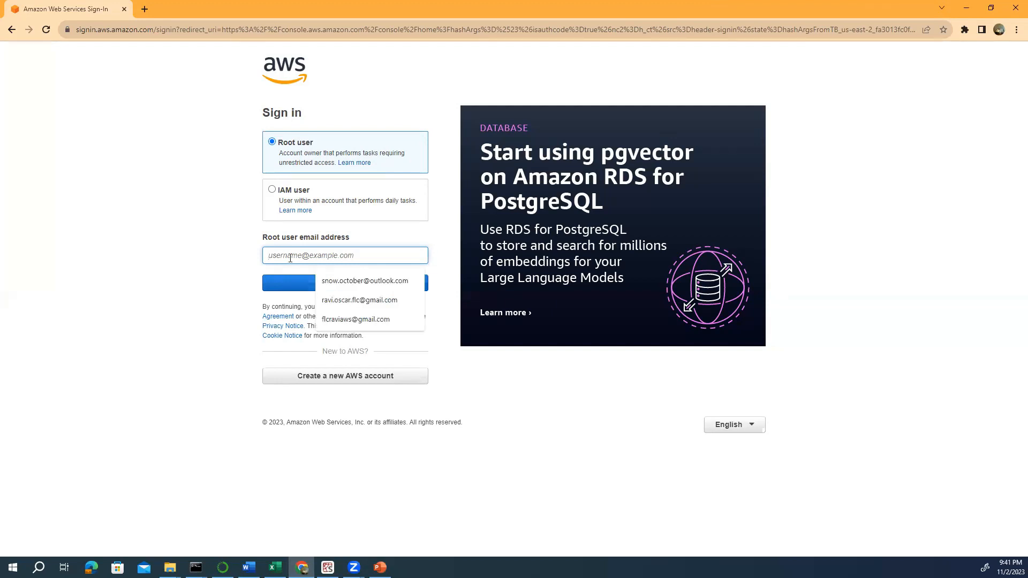
pyautogui.click(329, 280)
pyautogui.click(329, 286)
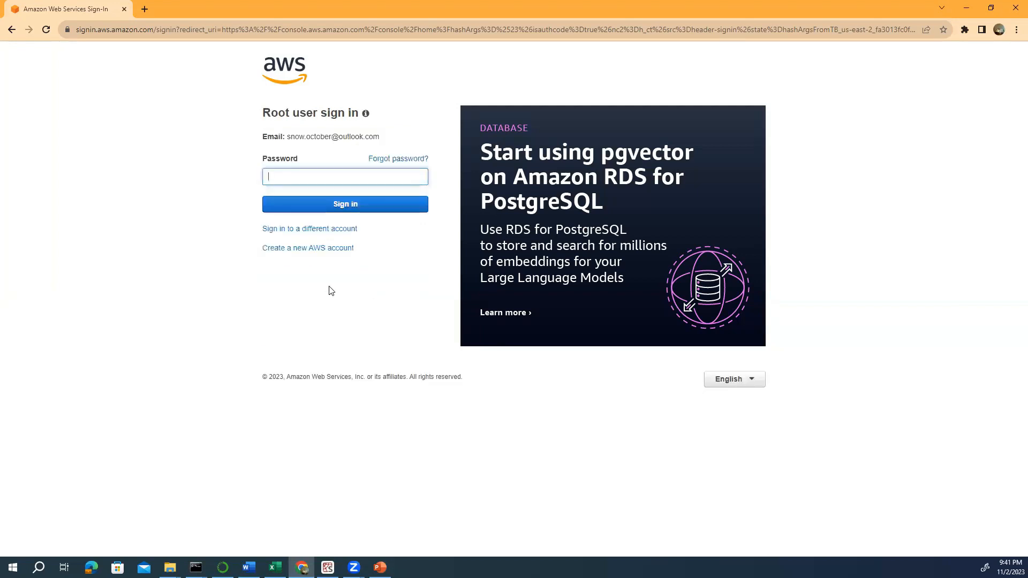
pyautogui.write('•••••••••••••')
pyautogui.click(372, 199)
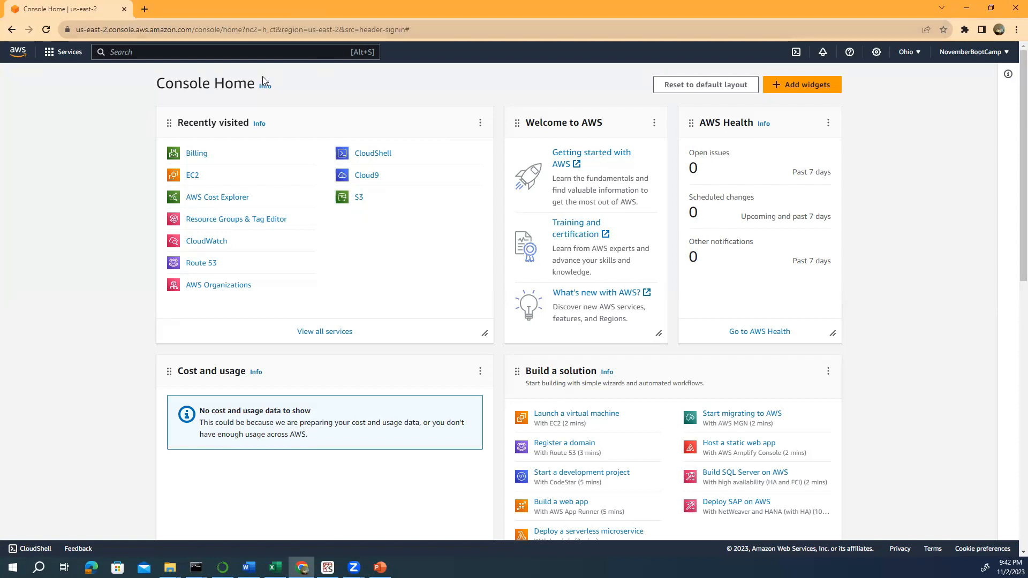
# - Open IAM from the Services menu's Security, Identity, & Compliance category
pyautogui.click(58, 63)
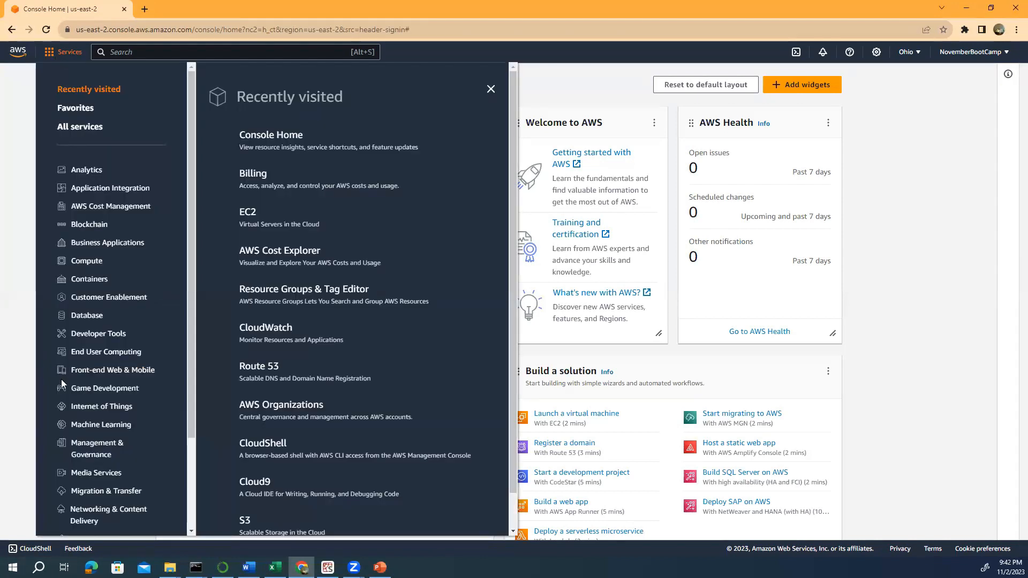
pyautogui.scroll(-3, 61, 379)
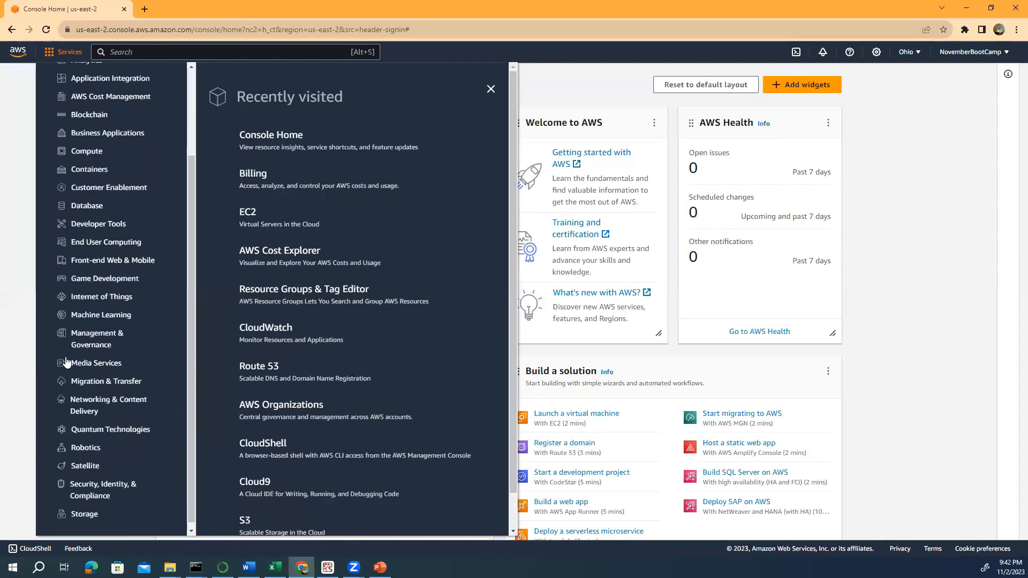
pyautogui.click(81, 479)
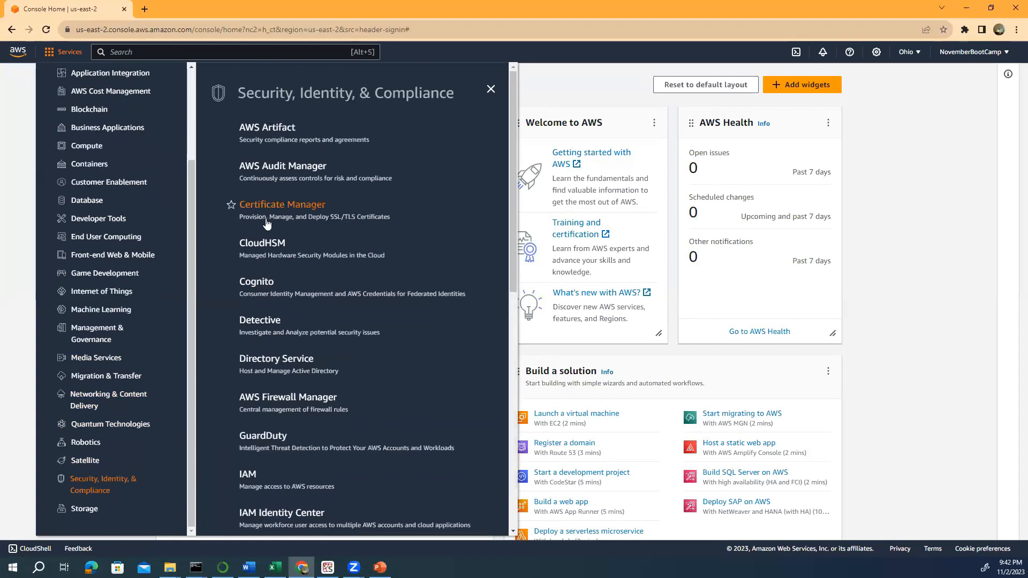
pyautogui.scroll(-4, 268, 225)
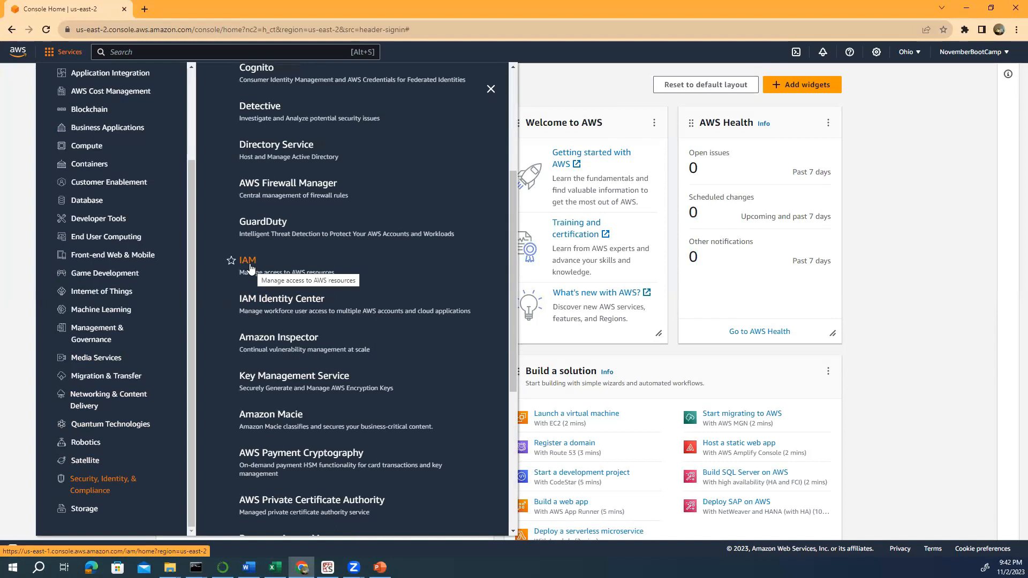
pyautogui.click(249, 260)
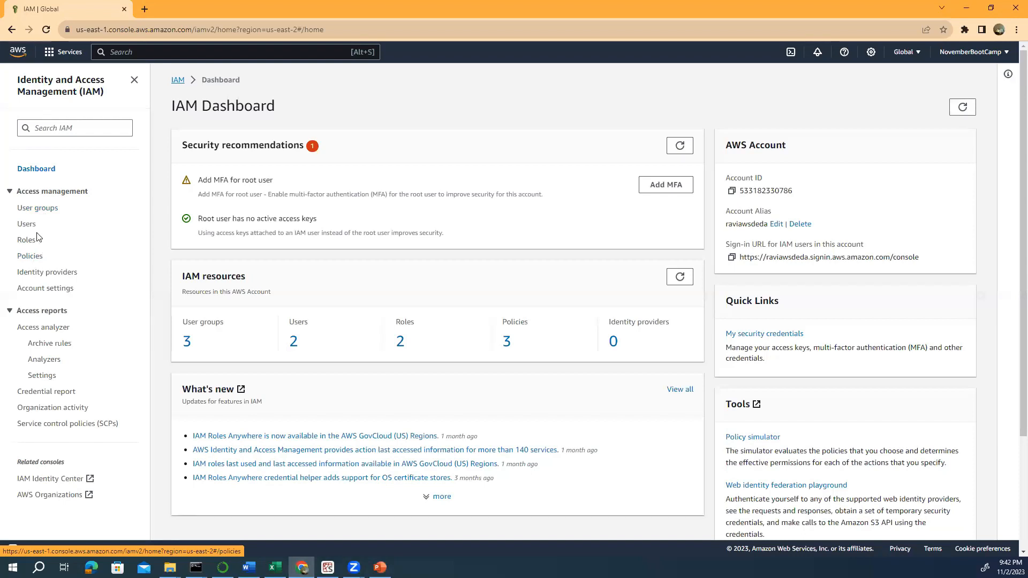
# - Look over the user groups, then list the IAM users AWSDE and AWSDEDA
pyautogui.click(37, 210)
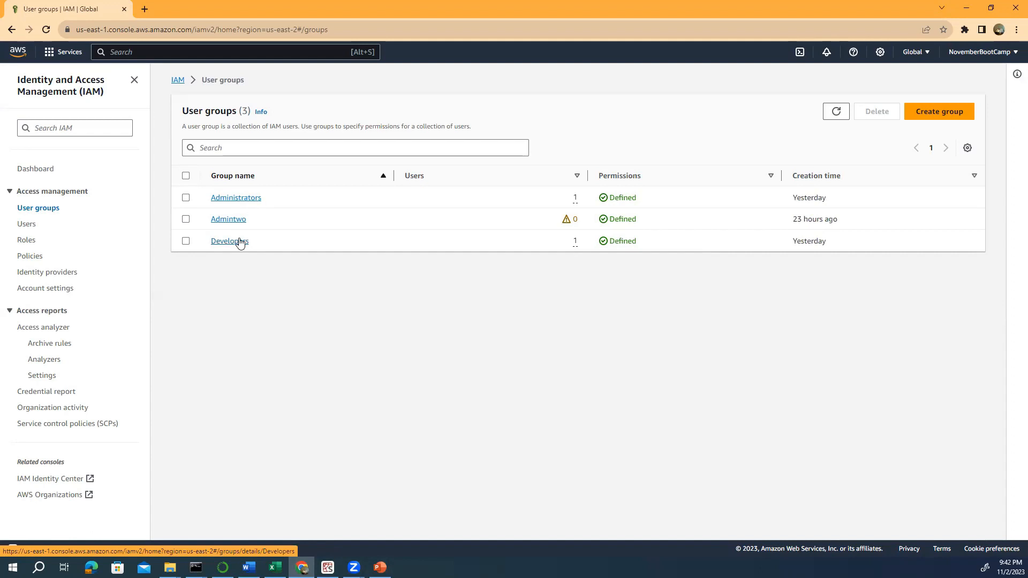
pyautogui.click(28, 229)
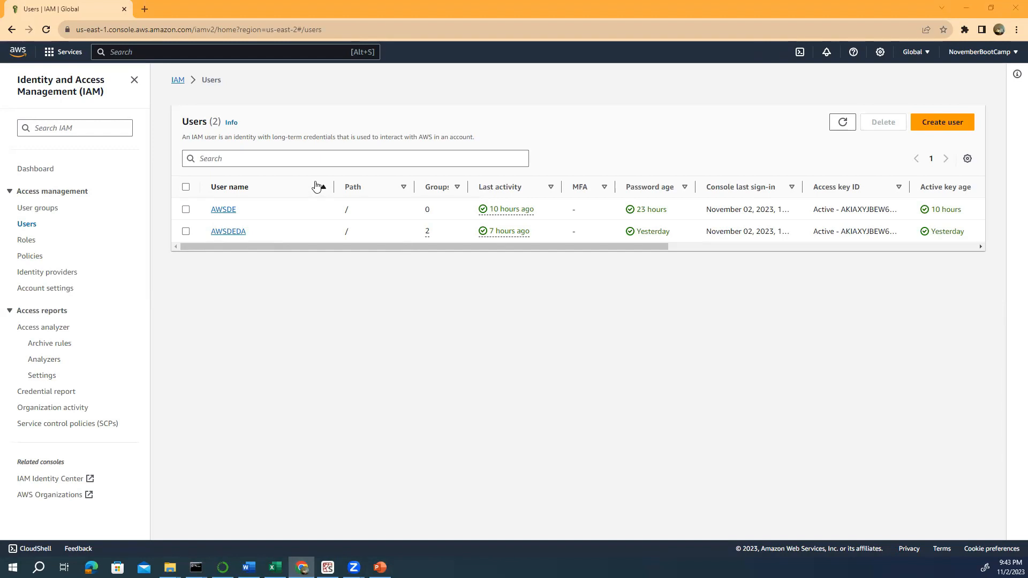
# - Open the Administrators group's permission policies and go to Attach permission policies
pyautogui.click(43, 213)
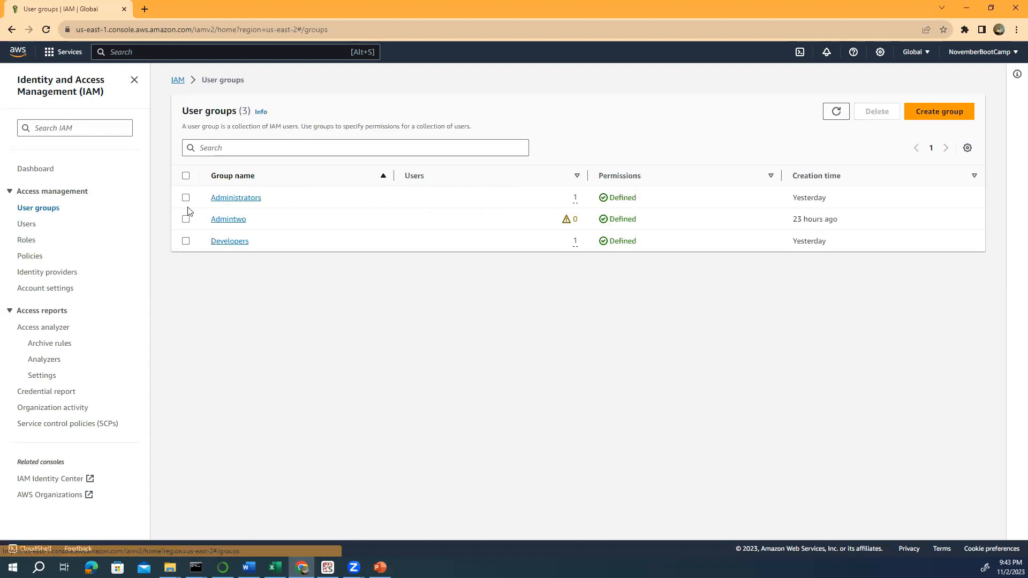
pyautogui.click(229, 199)
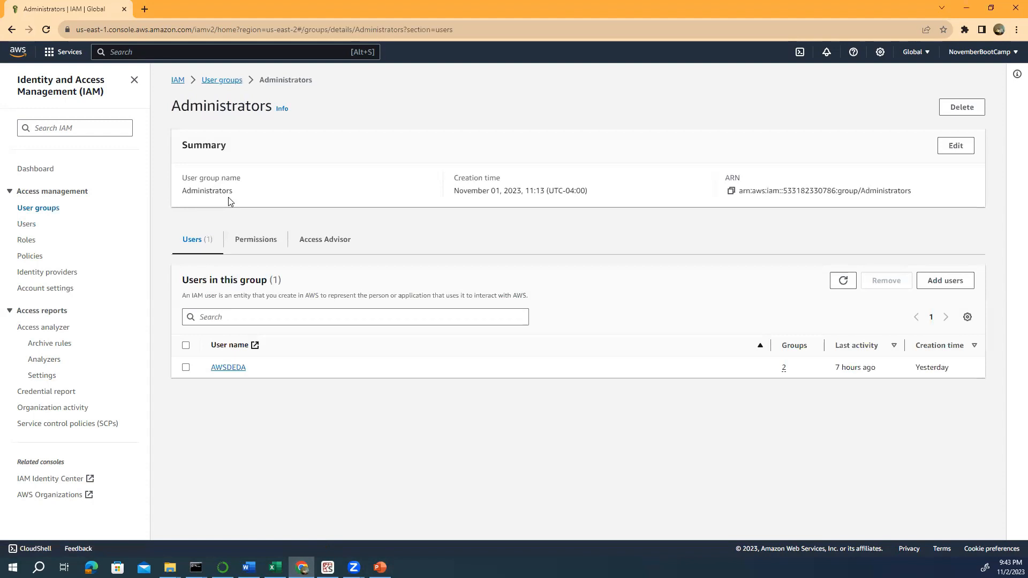
pyautogui.click(258, 242)
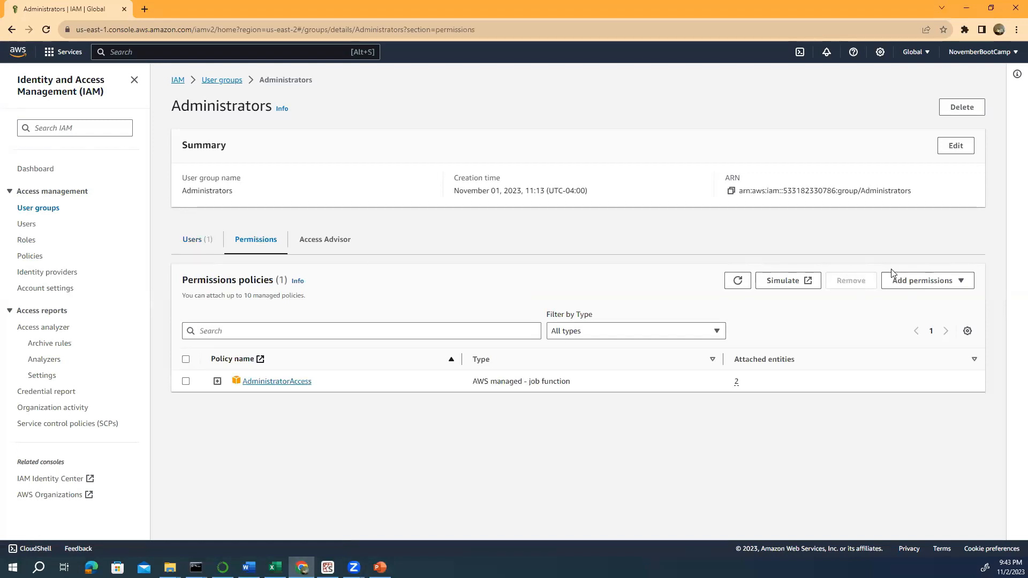
pyautogui.click(960, 284)
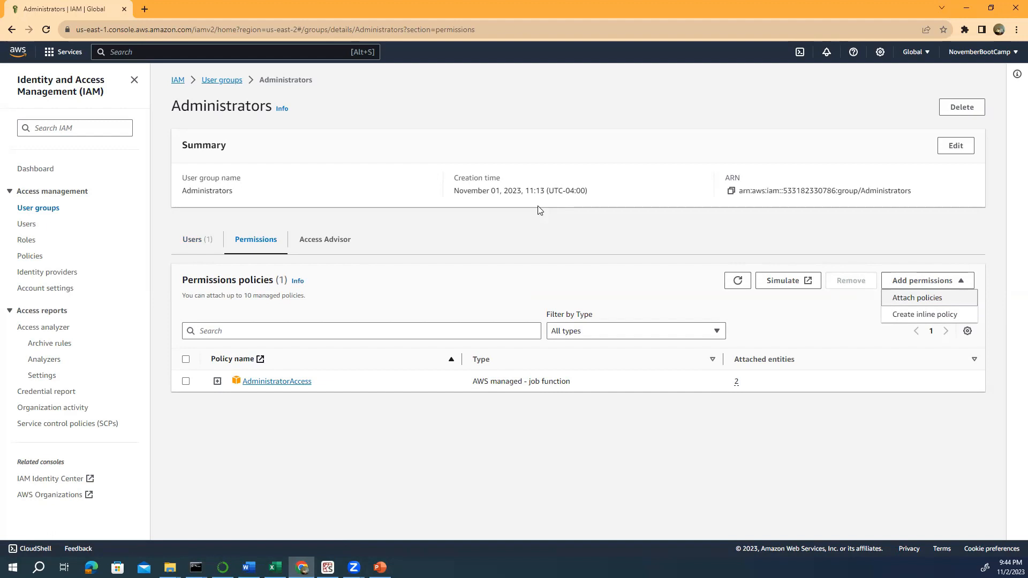
pyautogui.click(894, 303)
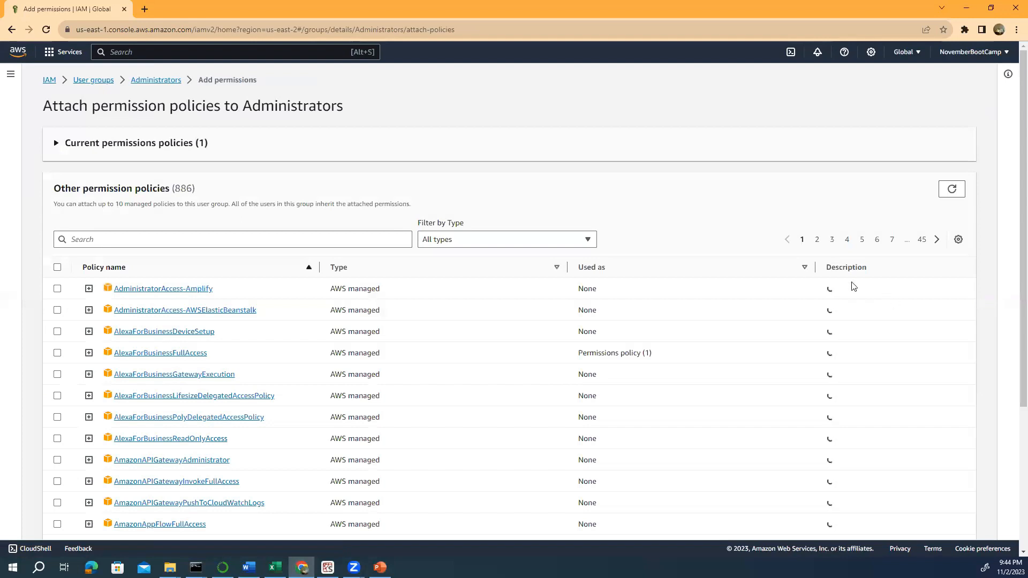
pyautogui.scroll(-3, 170, 295)
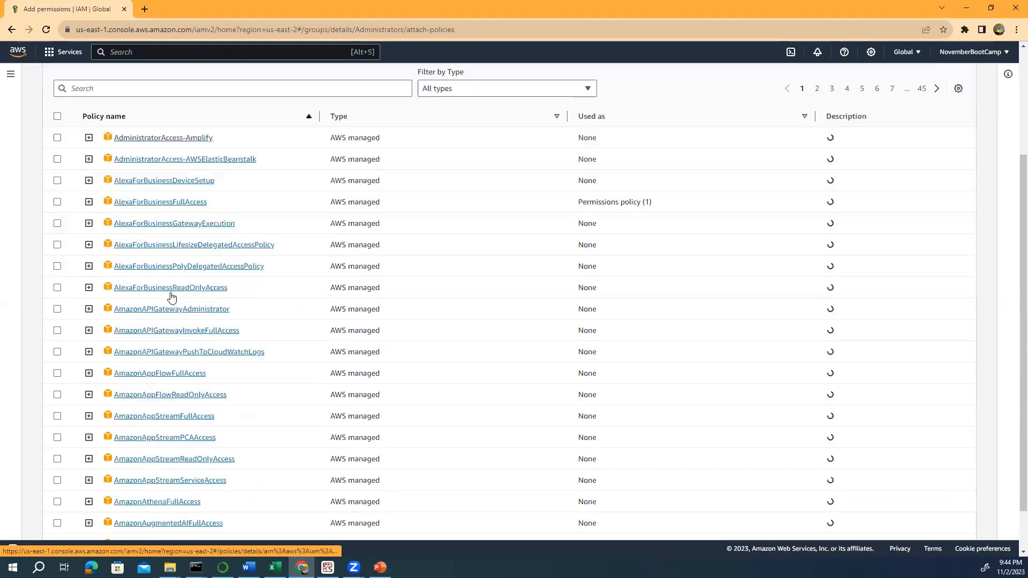
pyautogui.scroll(-2, 171, 296)
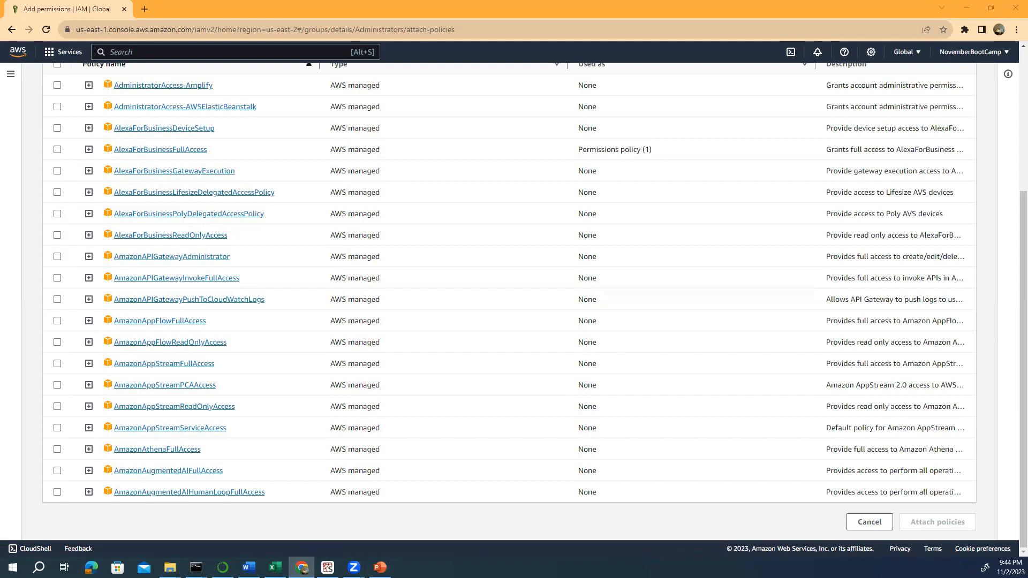
pyautogui.scroll(4, 206, 230)
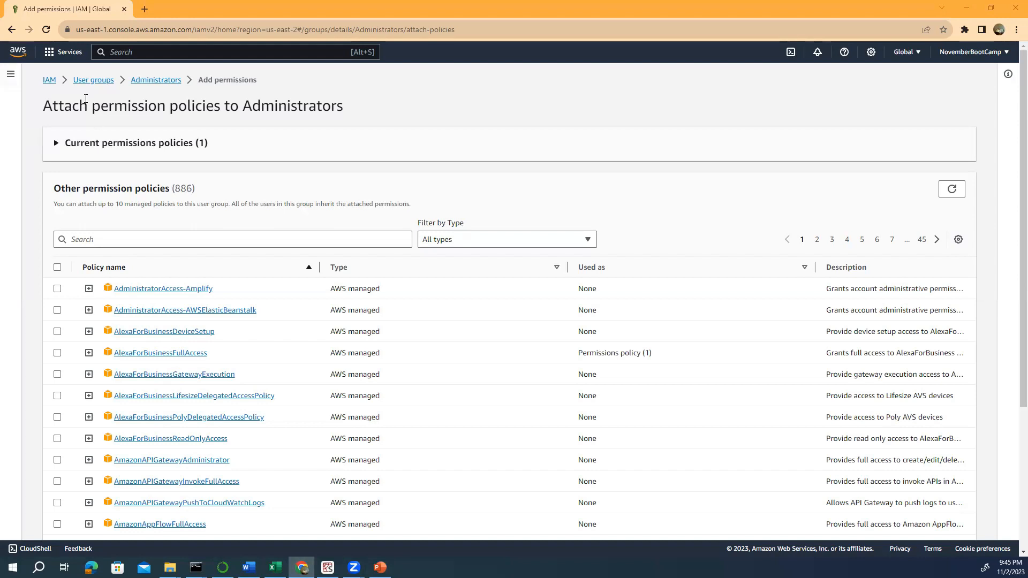
pyautogui.click(50, 85)
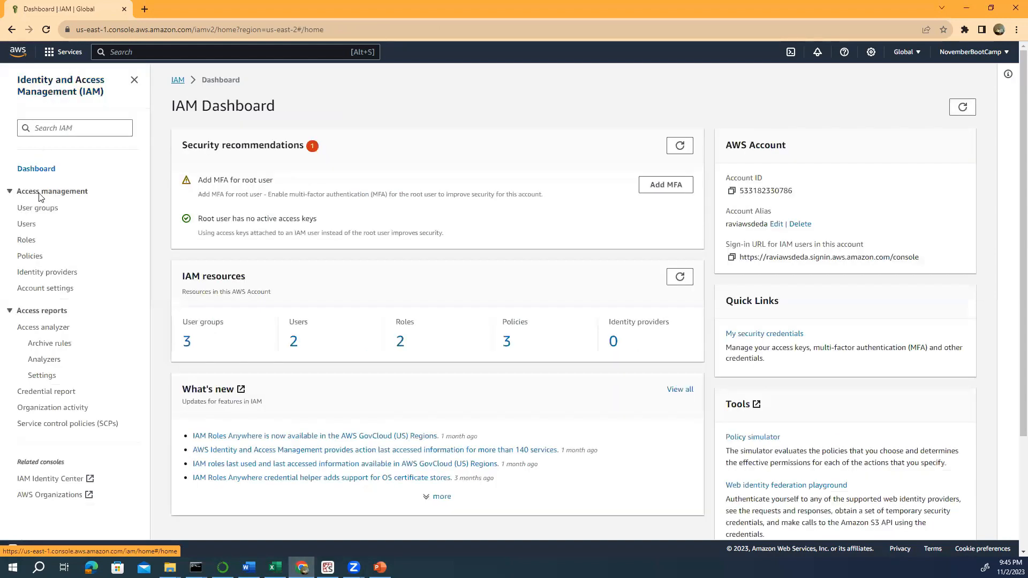
# - Open user AWSDEDA's permissions: AdministratorAccess and AlexaForBusinessFullAccess, inherited through groups
pyautogui.click(28, 225)
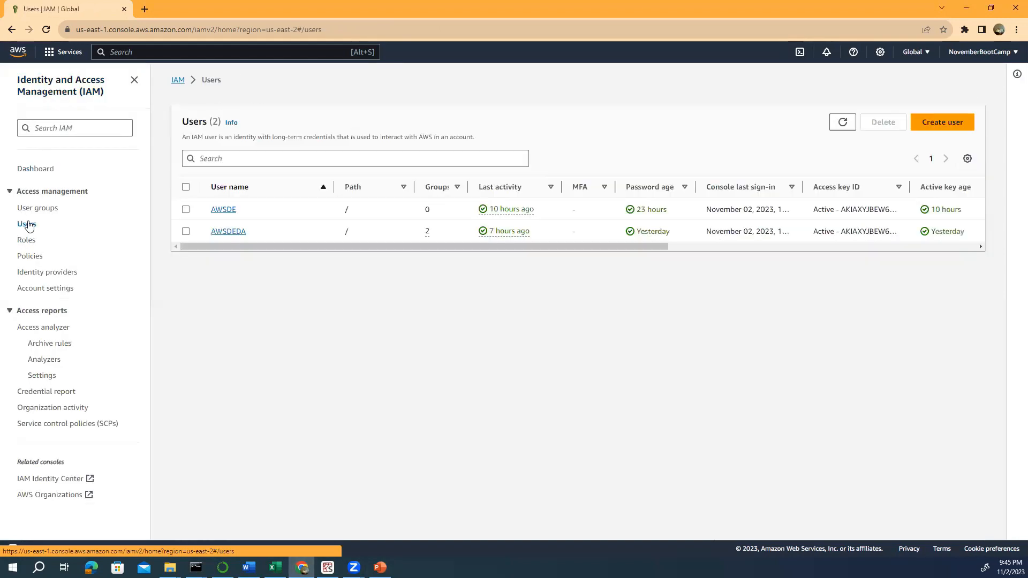
pyautogui.click(224, 235)
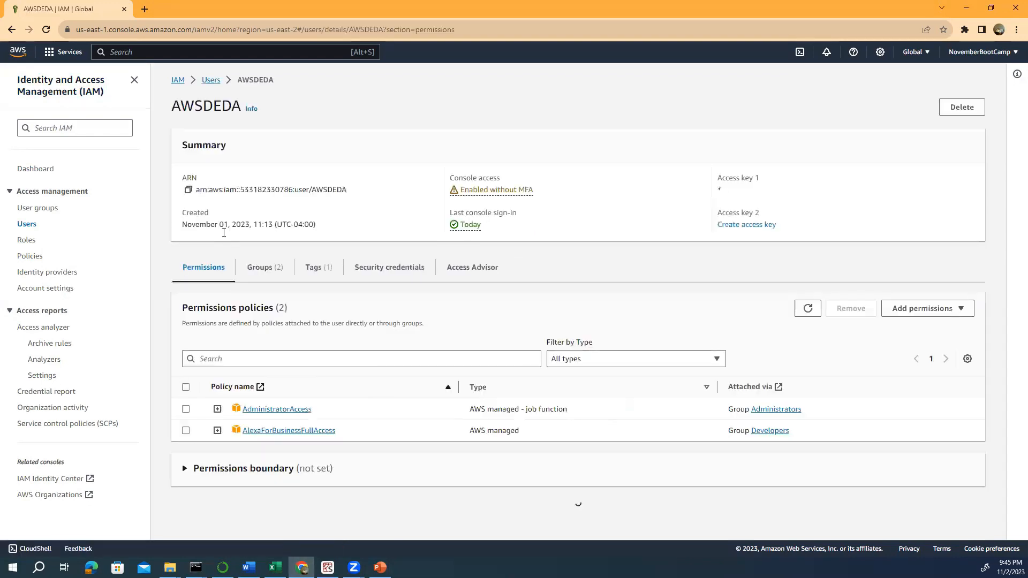
pyautogui.scroll(-2, 283, 410)
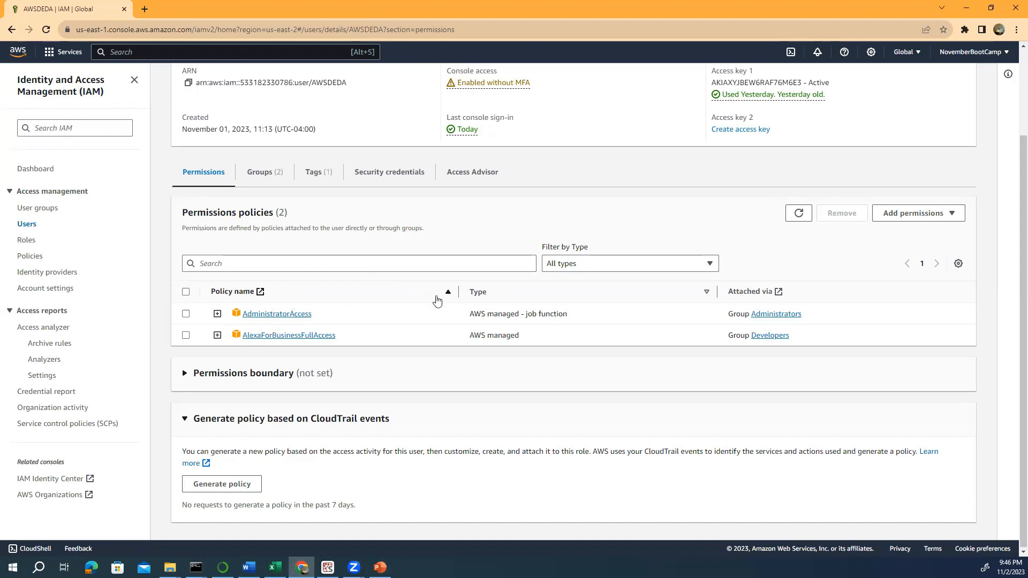
pyautogui.click(947, 215)
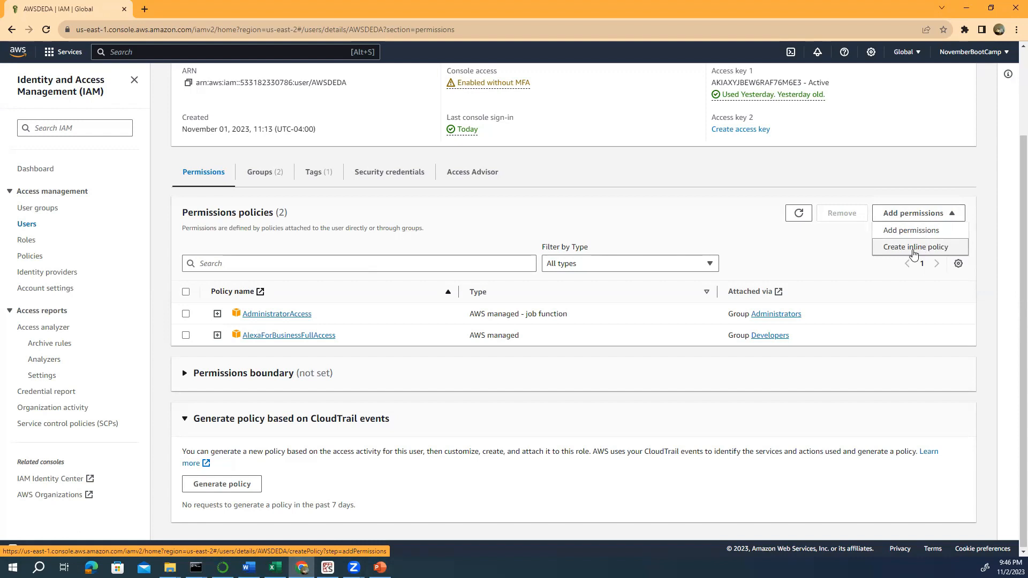
# - Start a new policy from the Policies list and pick IAM as its service
pyautogui.click(30, 258)
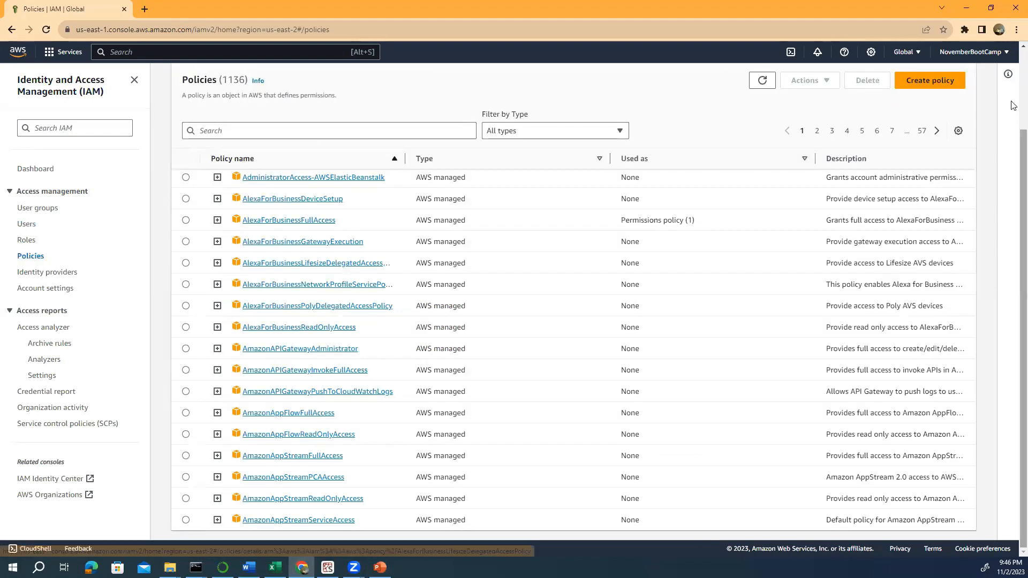
pyautogui.click(950, 80)
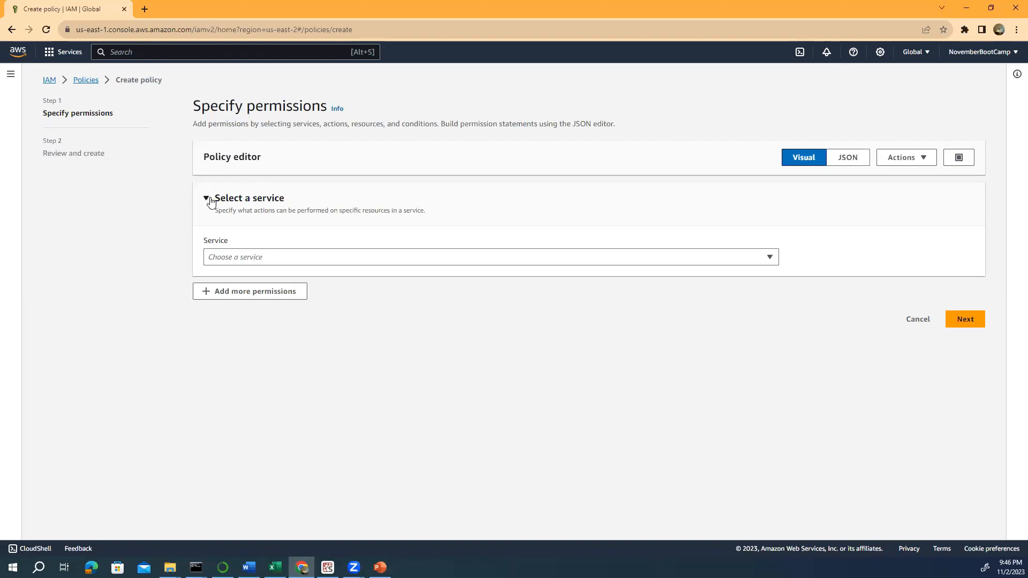
pyautogui.click(770, 258)
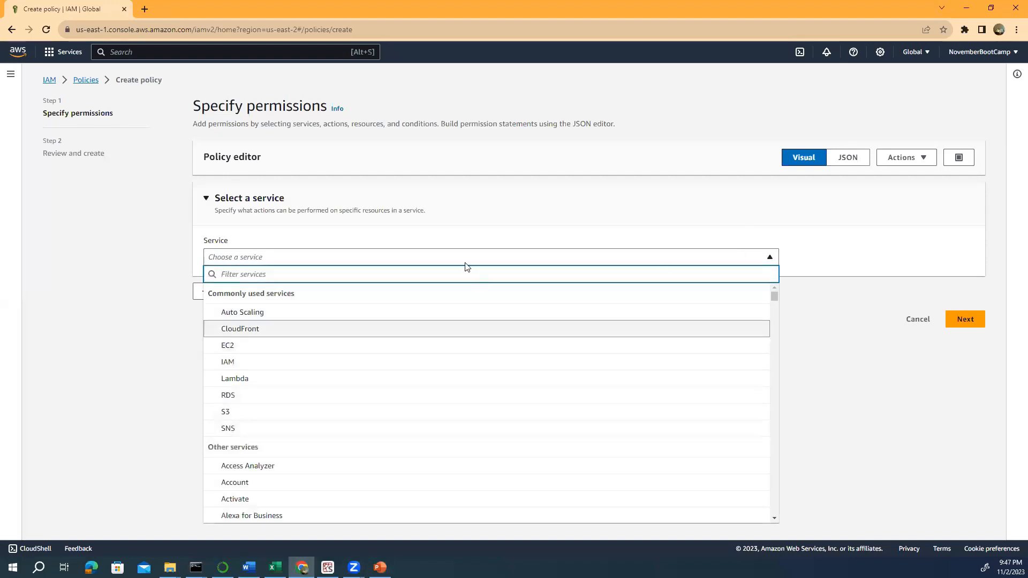
pyautogui.scroll(-1, 255, 386)
pyautogui.scroll(-5, 255, 387)
pyautogui.scroll(5, 255, 383)
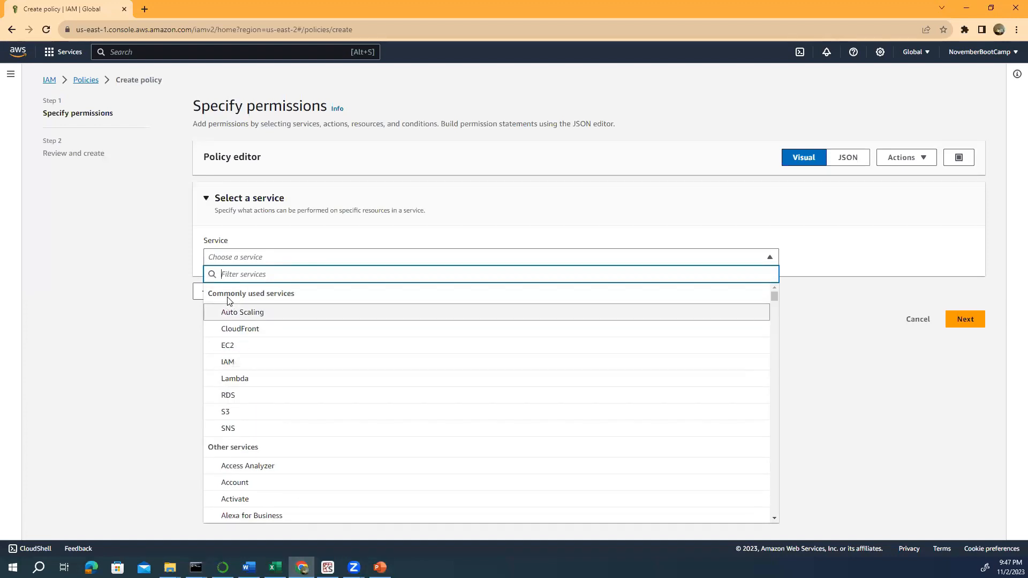
pyautogui.write('IAM')
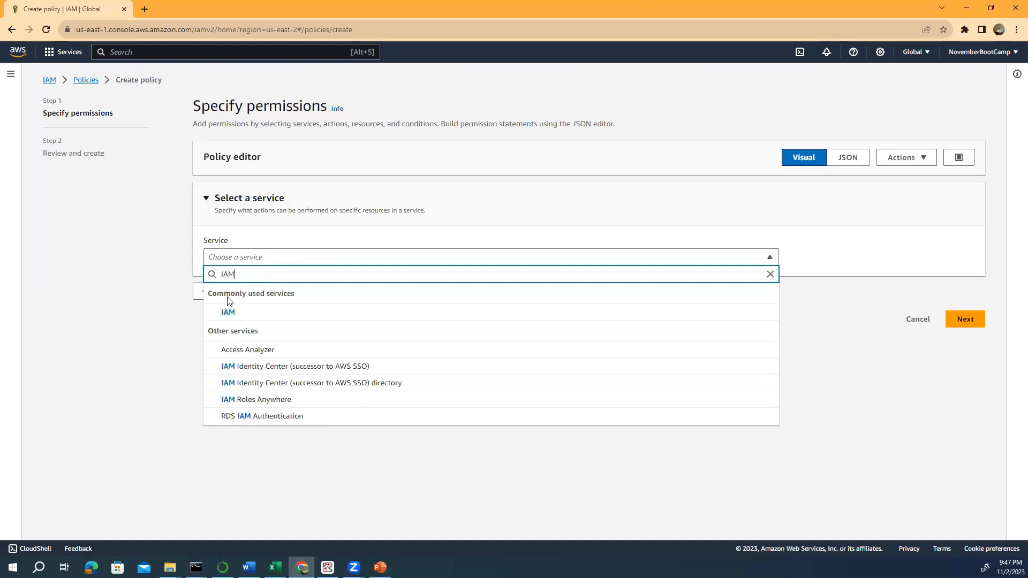
pyautogui.click(227, 315)
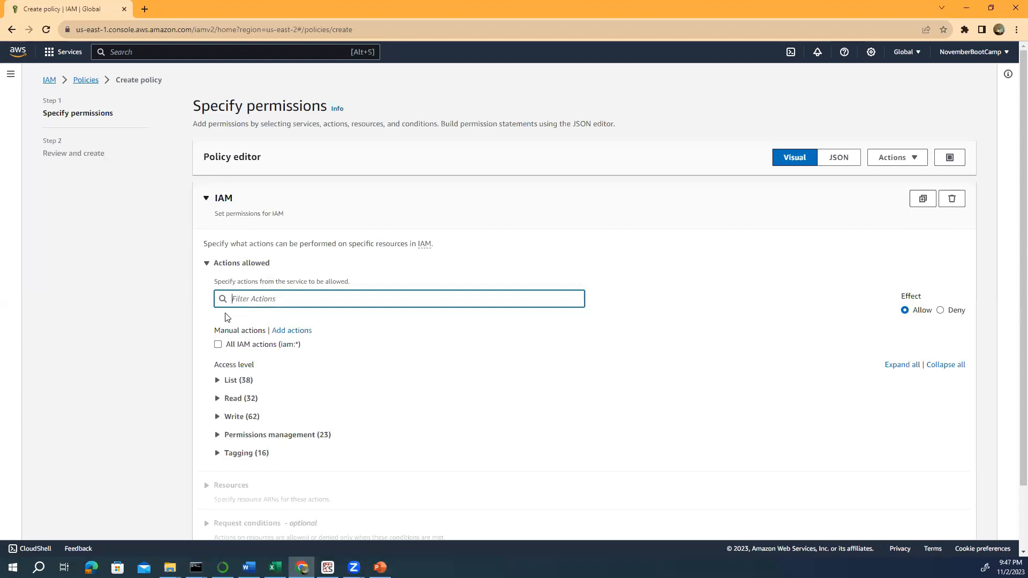
# - Allow the IAM actions ListUsers and GetUser, keeping Resources set to All
pyautogui.write('List')
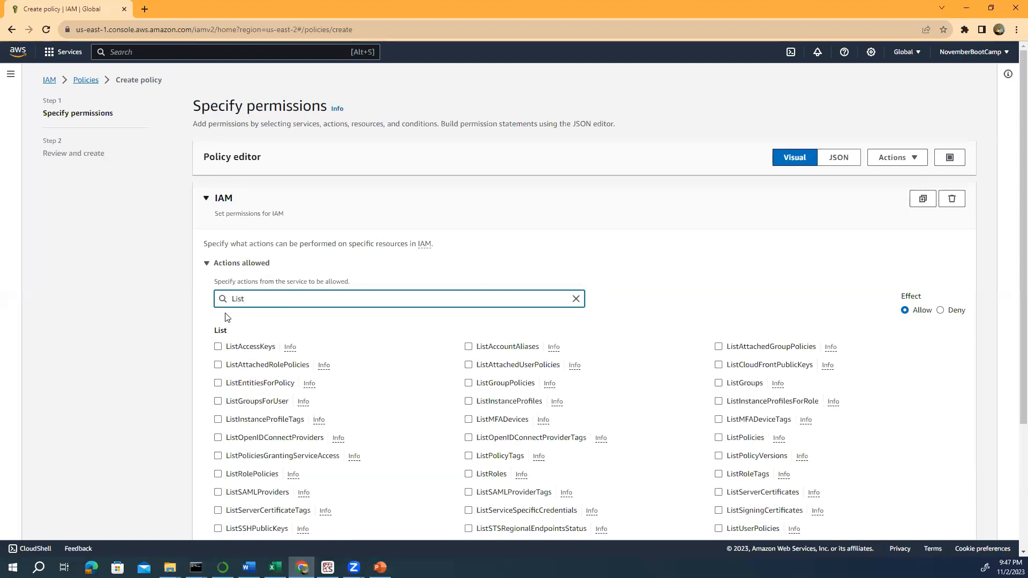
pyautogui.write('user')
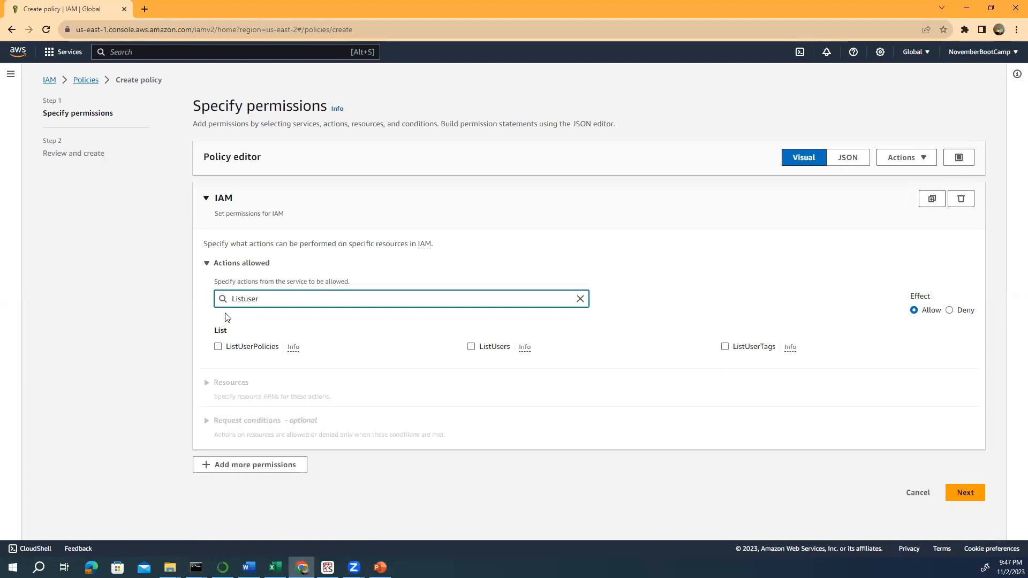
pyautogui.click(471, 348)
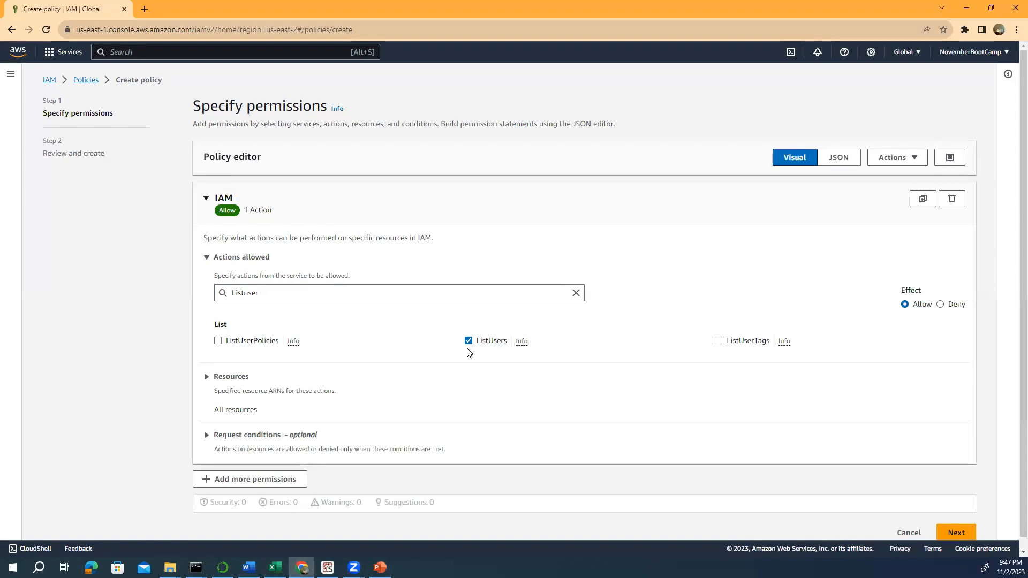
pyautogui.moveTo(262, 296); pyautogui.dragTo(194, 298)
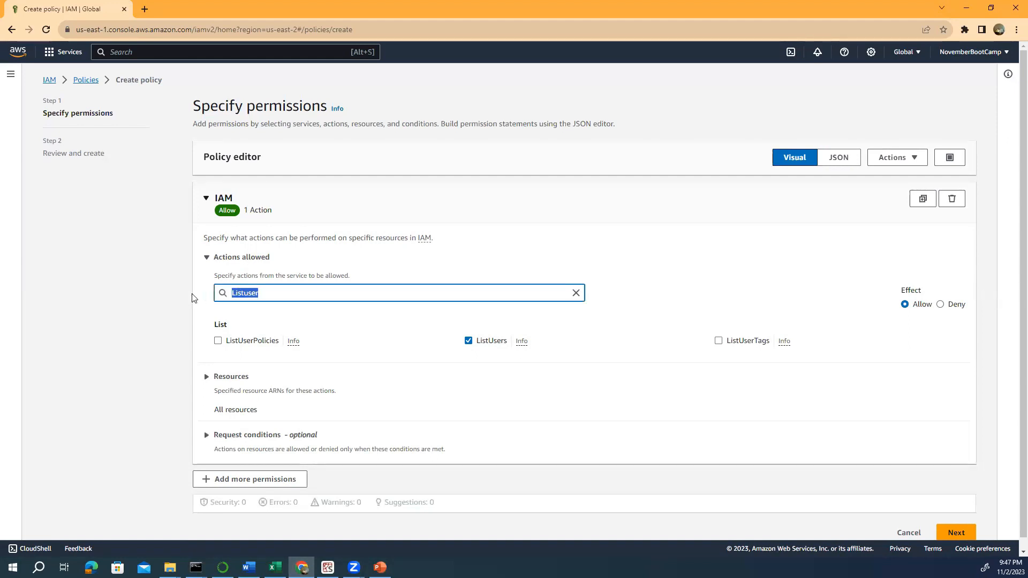
pyautogui.write('Getuser')
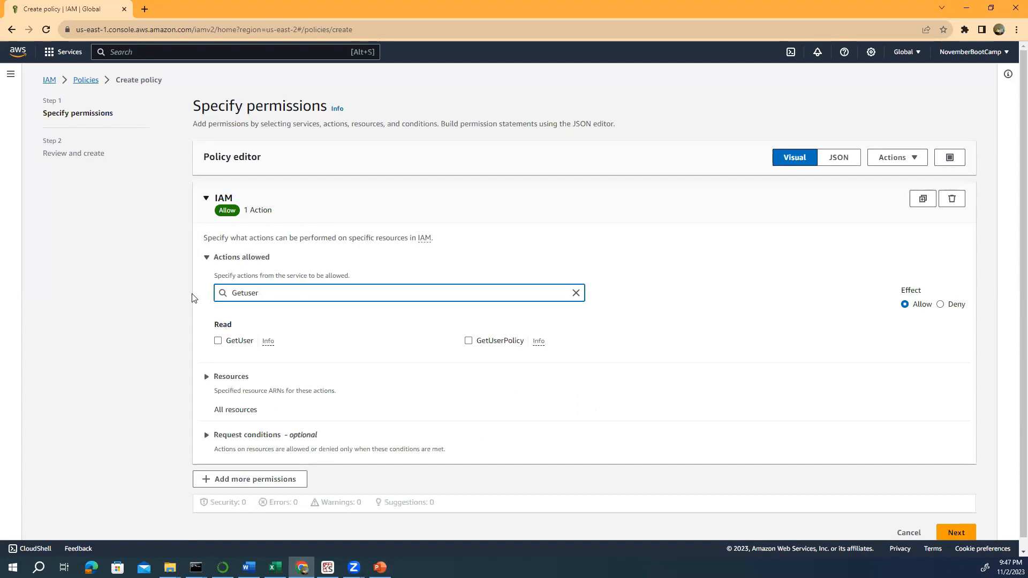
pyautogui.click(218, 341)
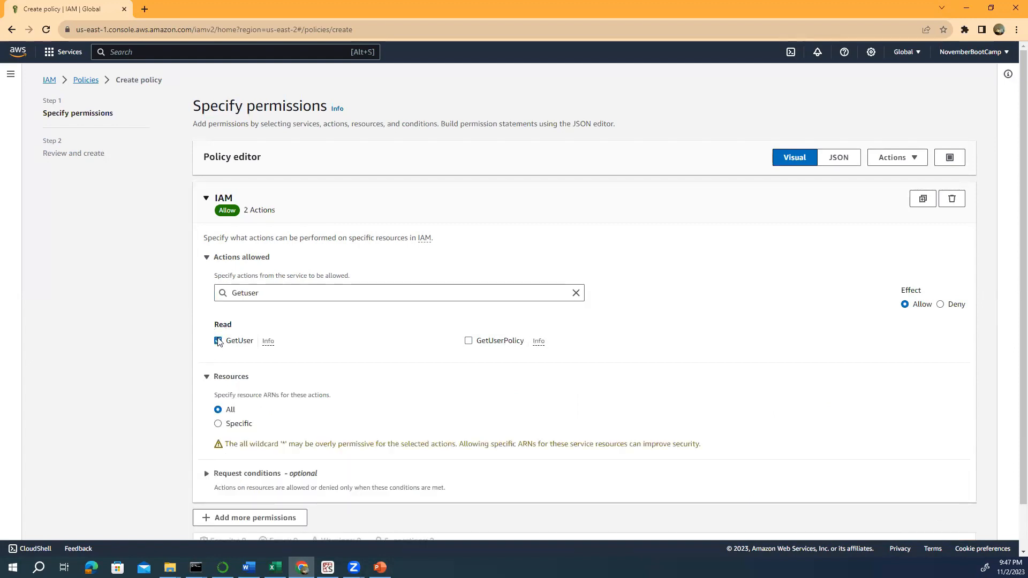
pyautogui.scroll(-1, 159, 336)
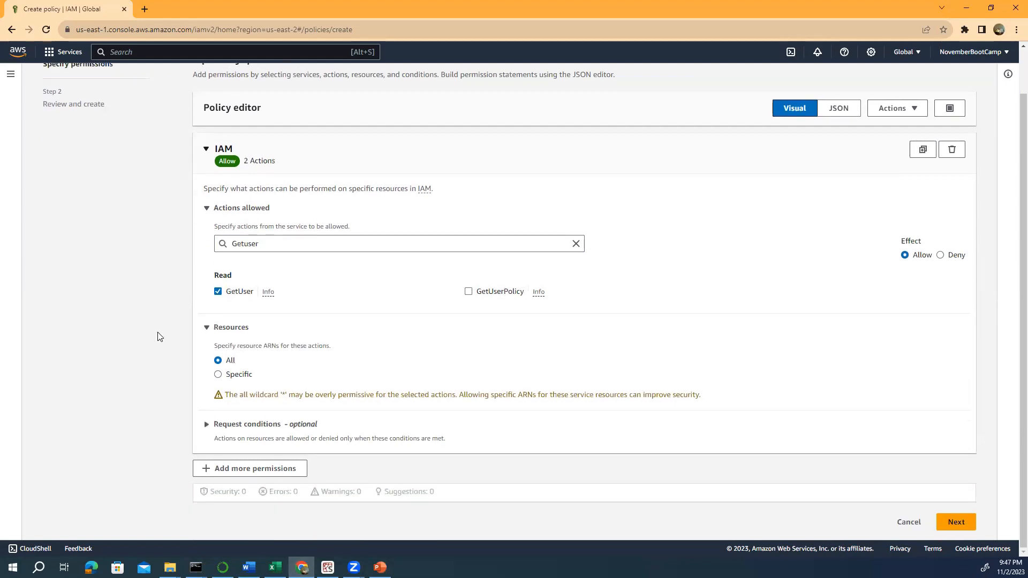
pyautogui.scroll(1, 158, 337)
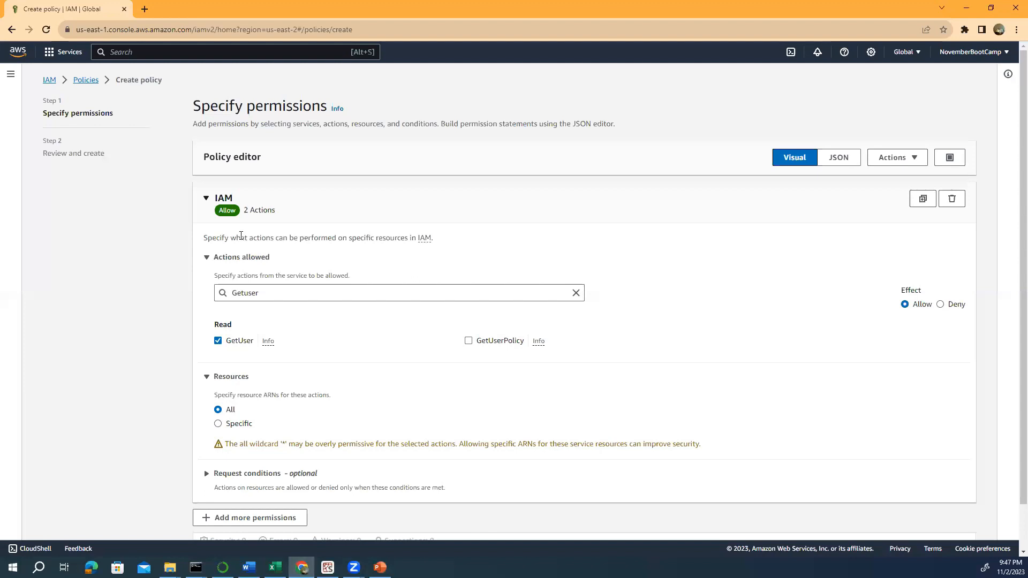
pyautogui.scroll(-1, 241, 236)
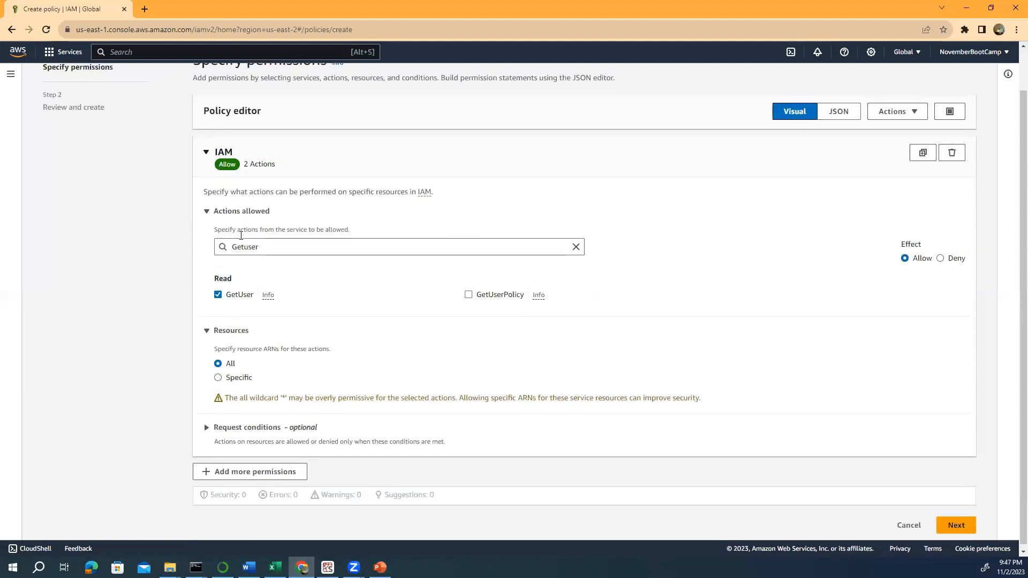
pyautogui.scroll(1, 241, 236)
pyautogui.scroll(-1, 241, 236)
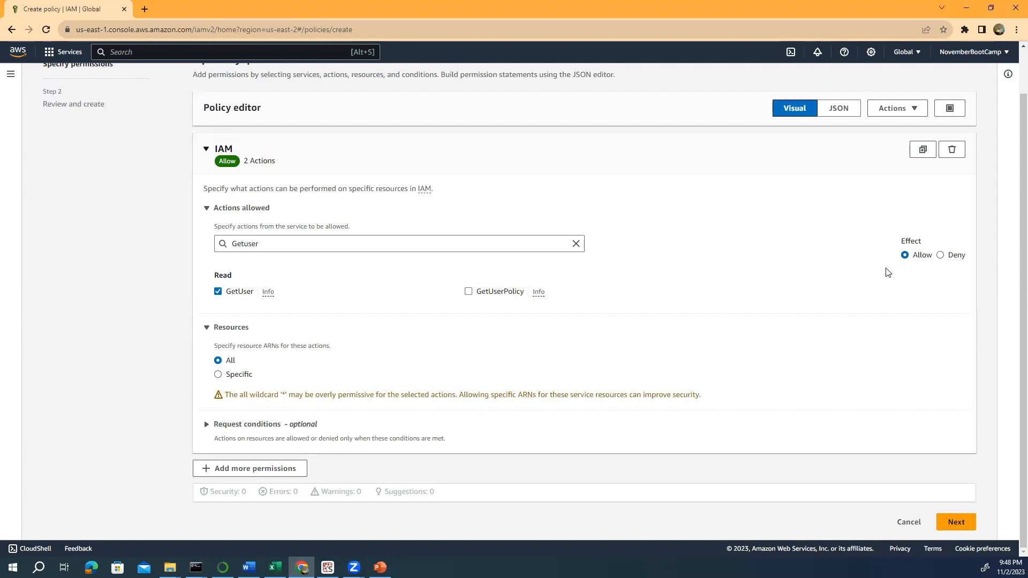
# - Continue to review, name the policy ExamplePolicy, and submit it
pyautogui.click(953, 528)
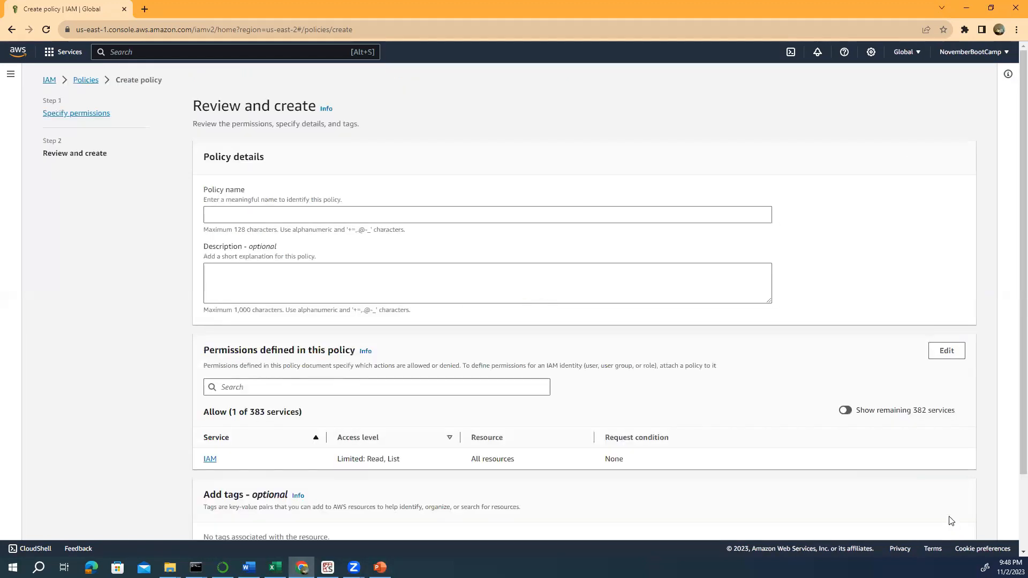
pyautogui.click(222, 217)
pyautogui.write('ExampleP')
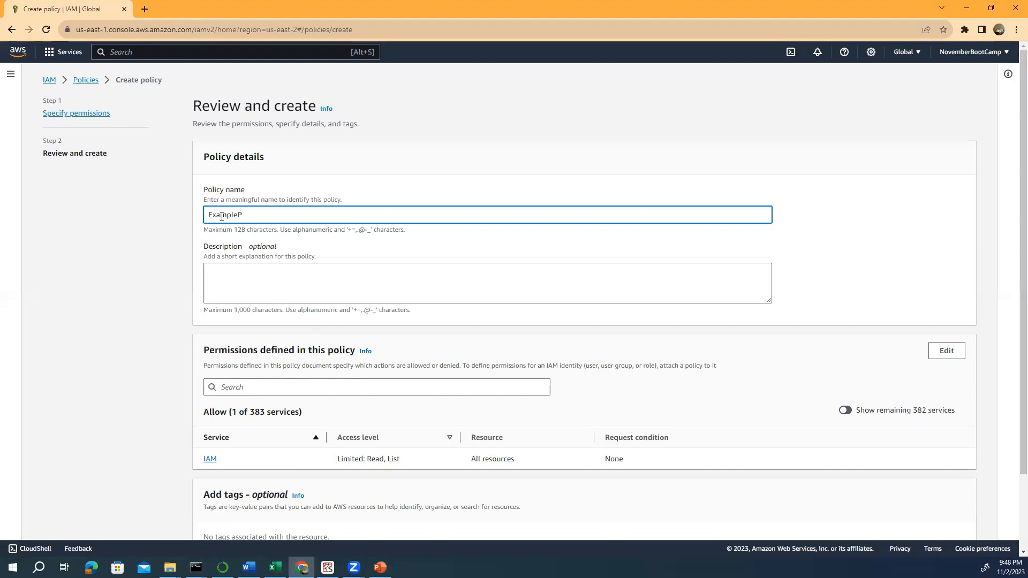
pyautogui.write('lolicy')
pyautogui.scroll(-3, 273, 255)
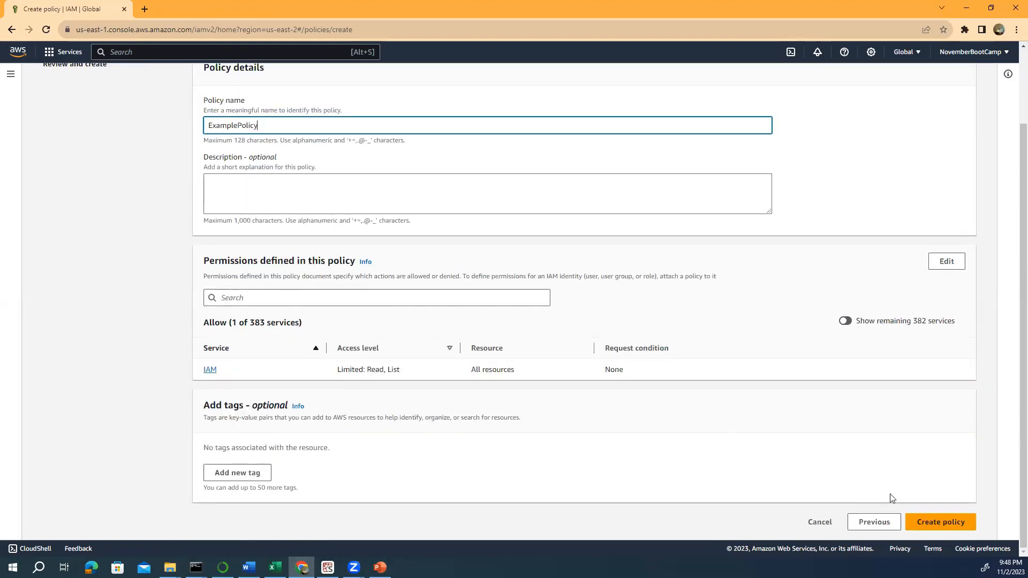
pyautogui.click(928, 526)
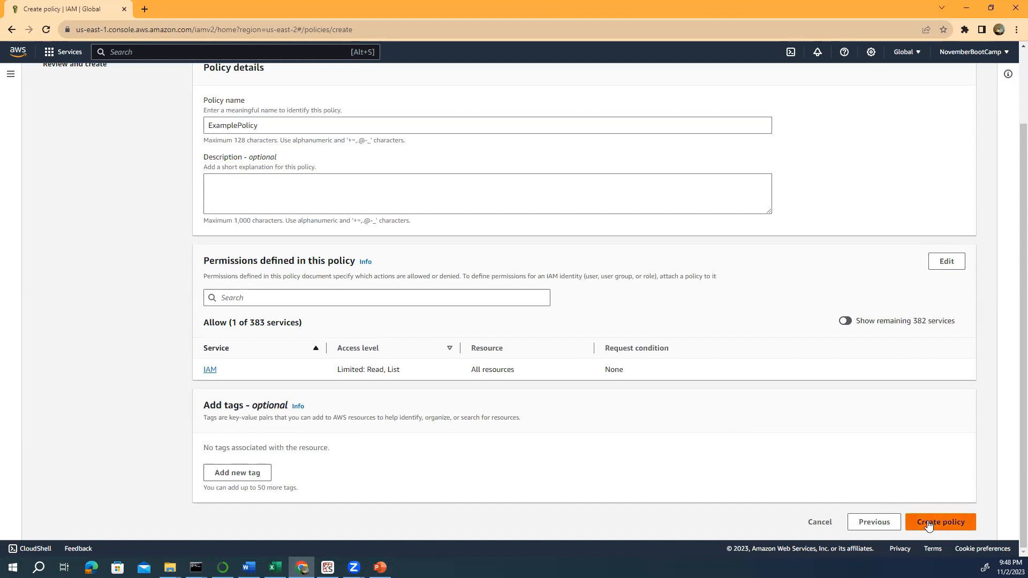
# - Create ExamplePolicy, confirm it under Customer managed policies, then return to Users
pyautogui.click(928, 526)
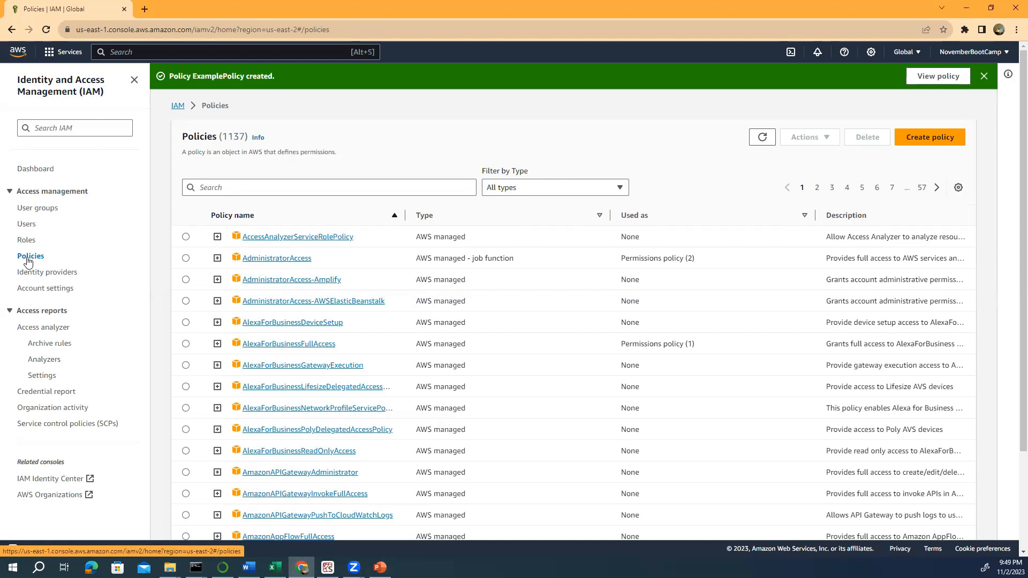
pyautogui.click(619, 188)
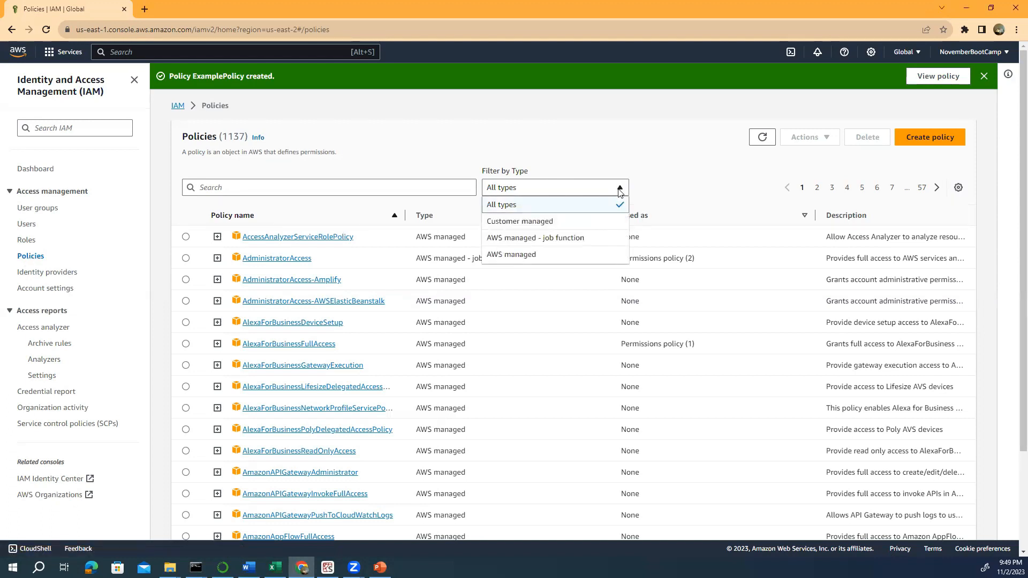
pyautogui.click(548, 222)
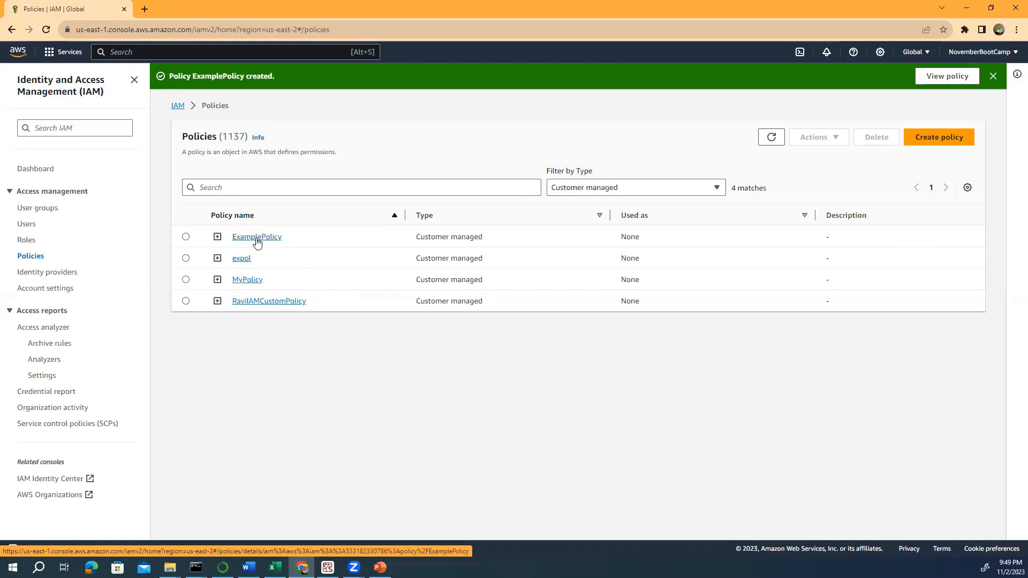
pyautogui.click(27, 224)
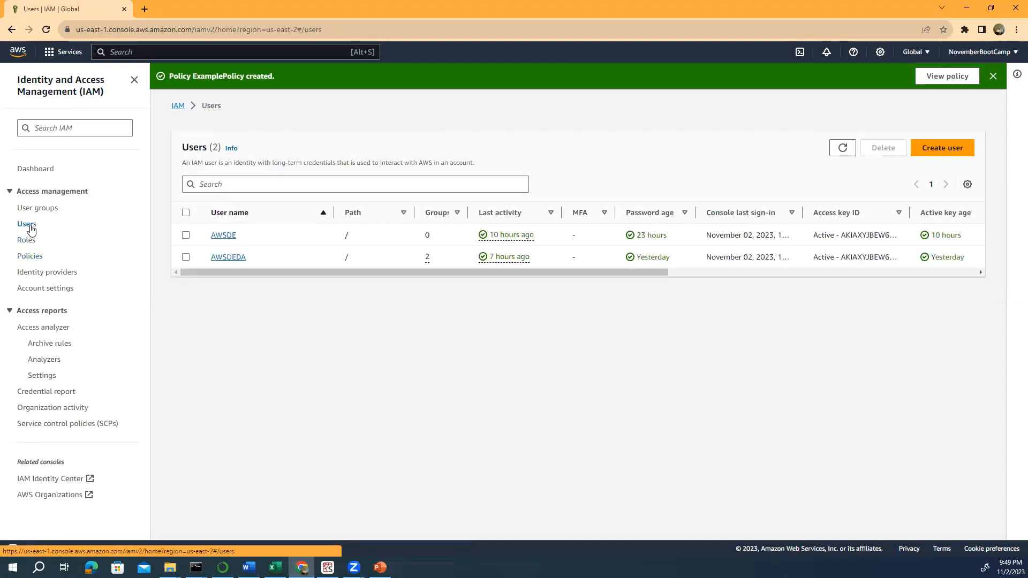
# - From user AWSDEDA's details page, choose Add permissions > Add permissions to start the wizard
pyautogui.click(229, 258)
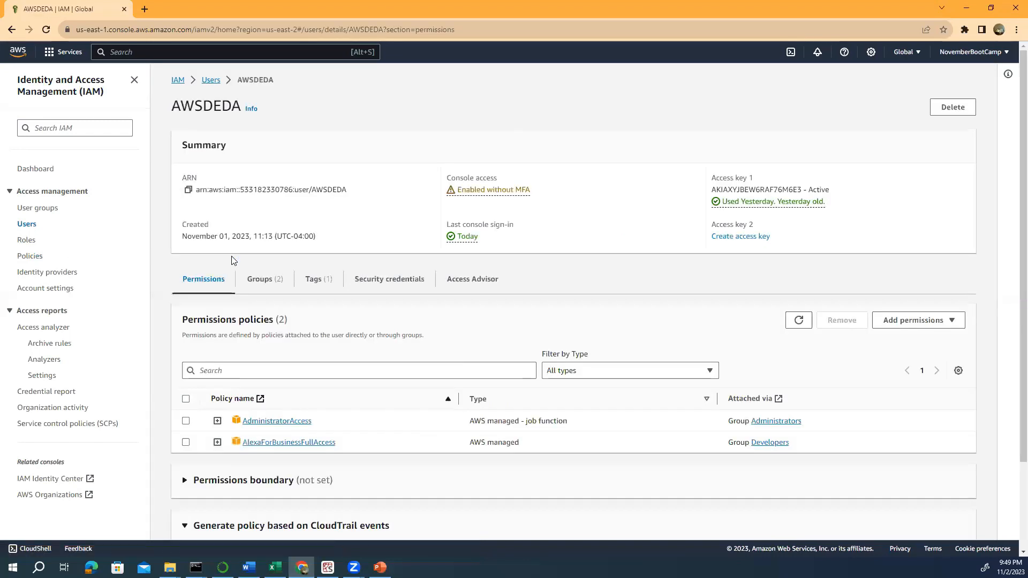
pyautogui.scroll(-2, 246, 252)
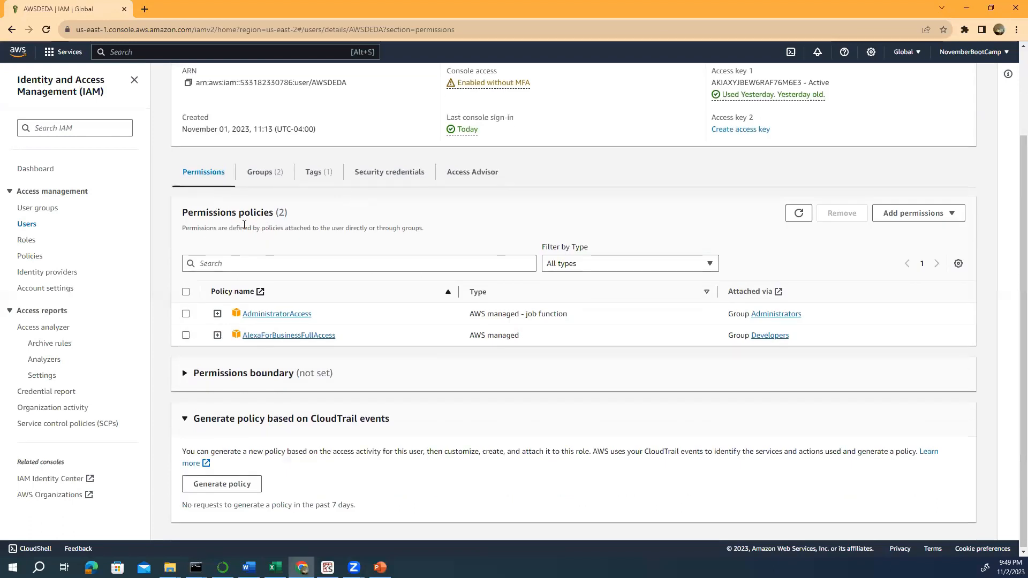
pyautogui.click(943, 220)
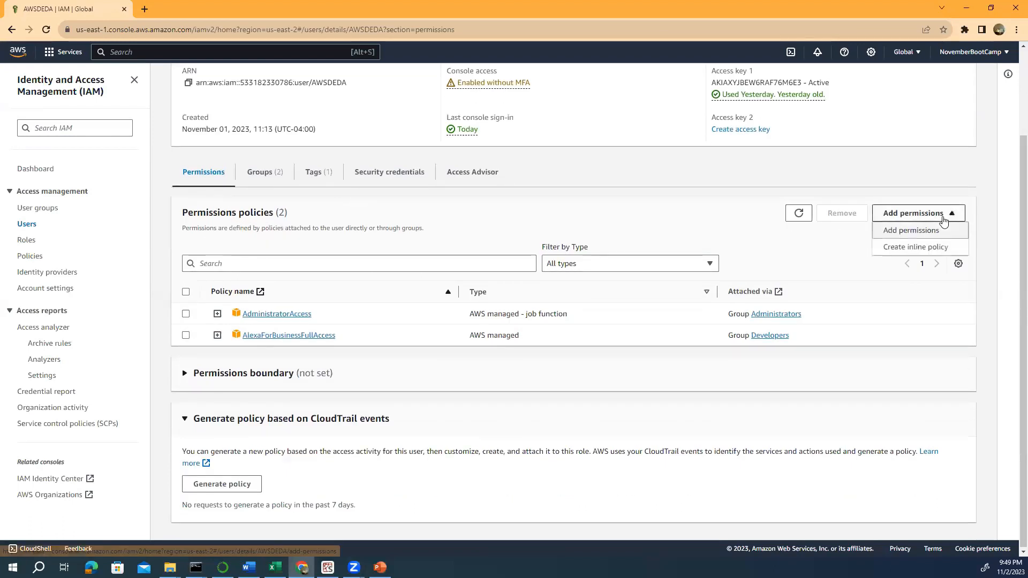
pyautogui.click(925, 232)
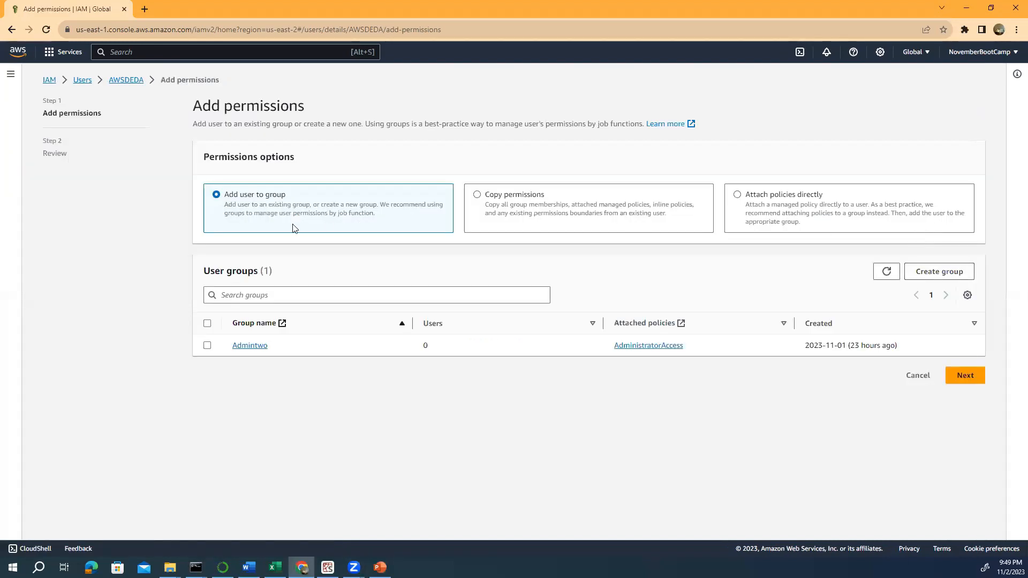
# - Attach the Customer managed policy ExamplePolicy directly to AWSDEDA and confirm Add permissions
pyautogui.click(739, 195)
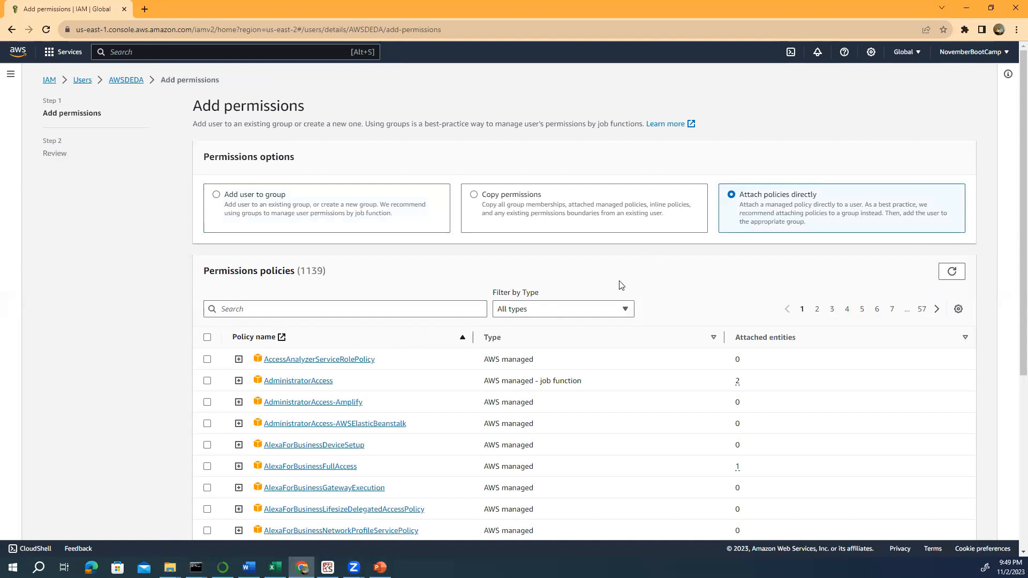
pyautogui.click(624, 310)
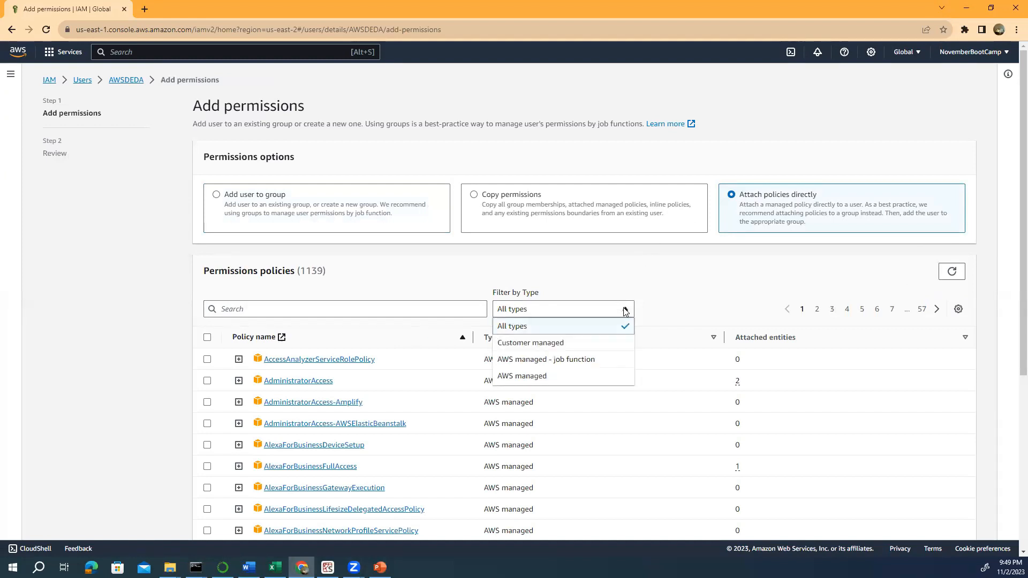
pyautogui.click(557, 343)
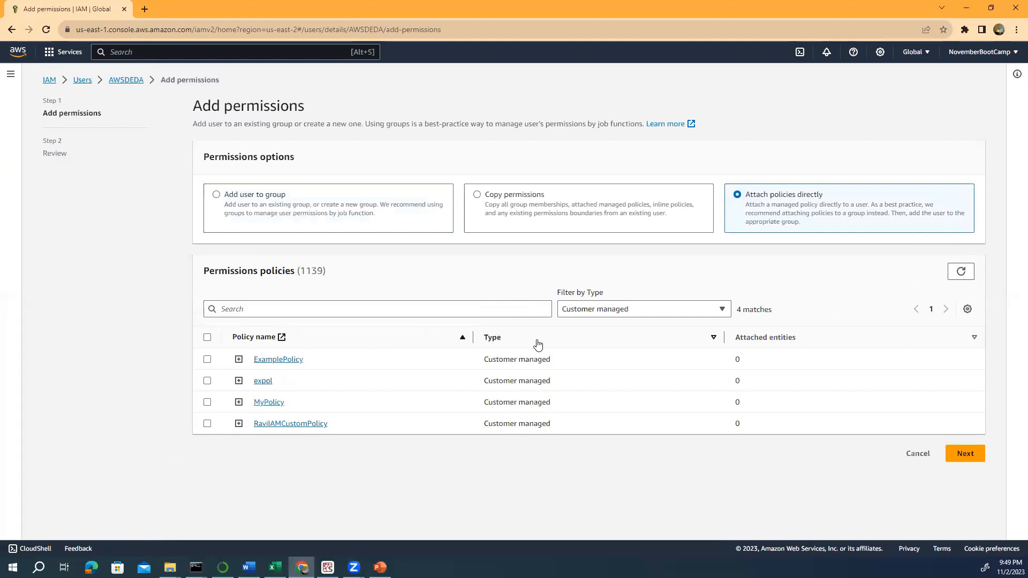
pyautogui.click(207, 360)
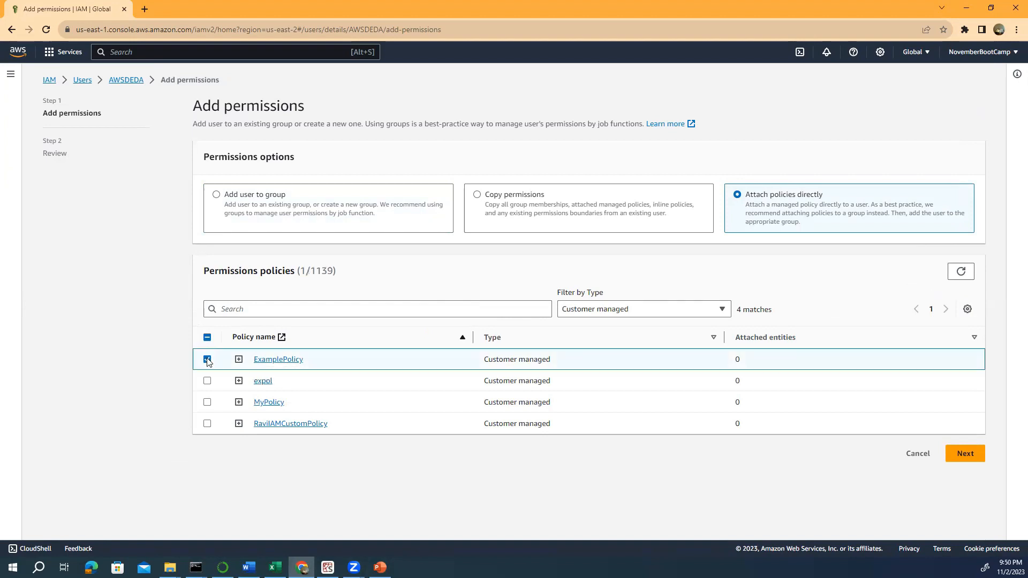
pyautogui.click(968, 454)
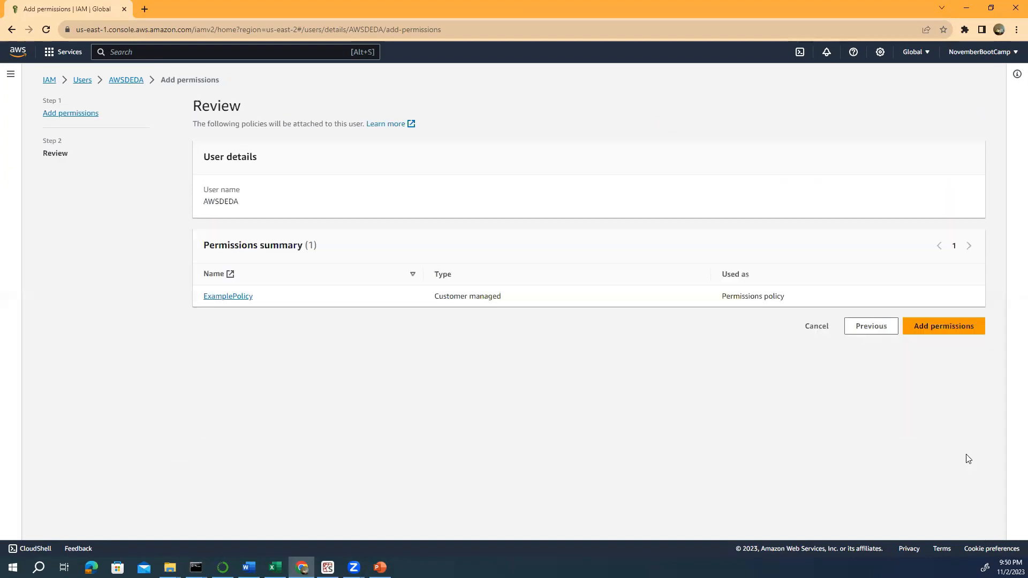
pyautogui.click(941, 332)
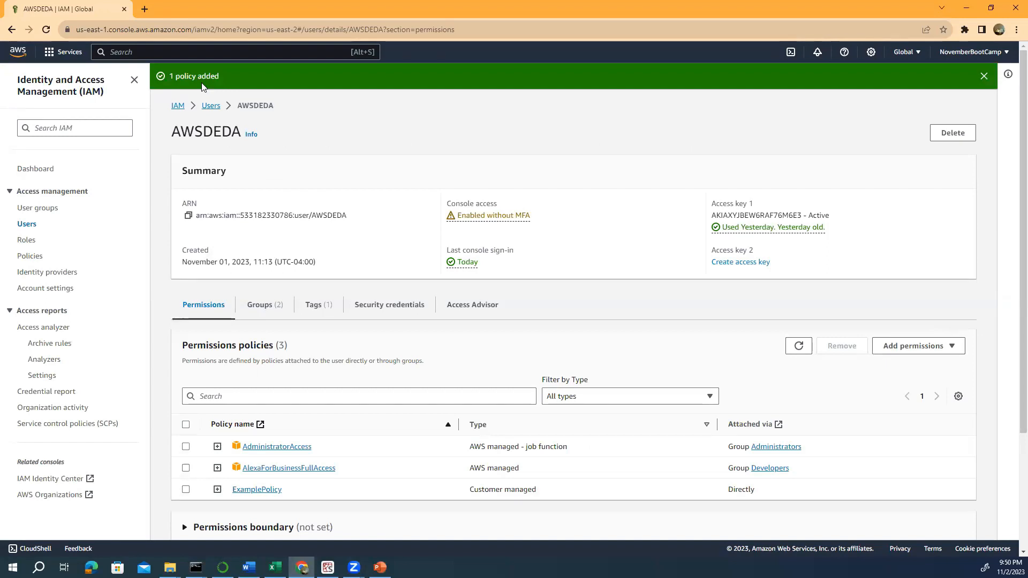
pyautogui.click(28, 225)
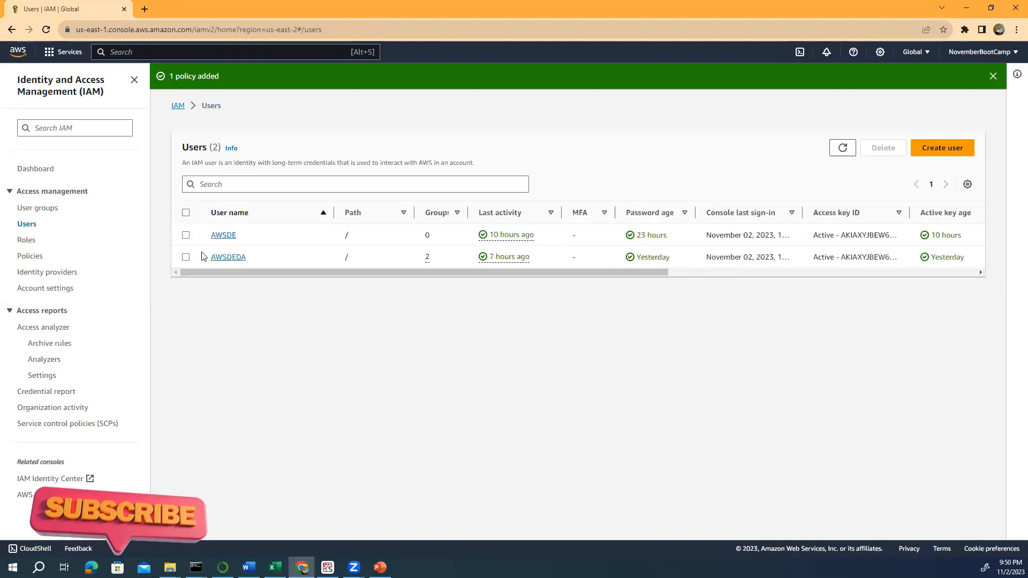
pyautogui.click(228, 259)
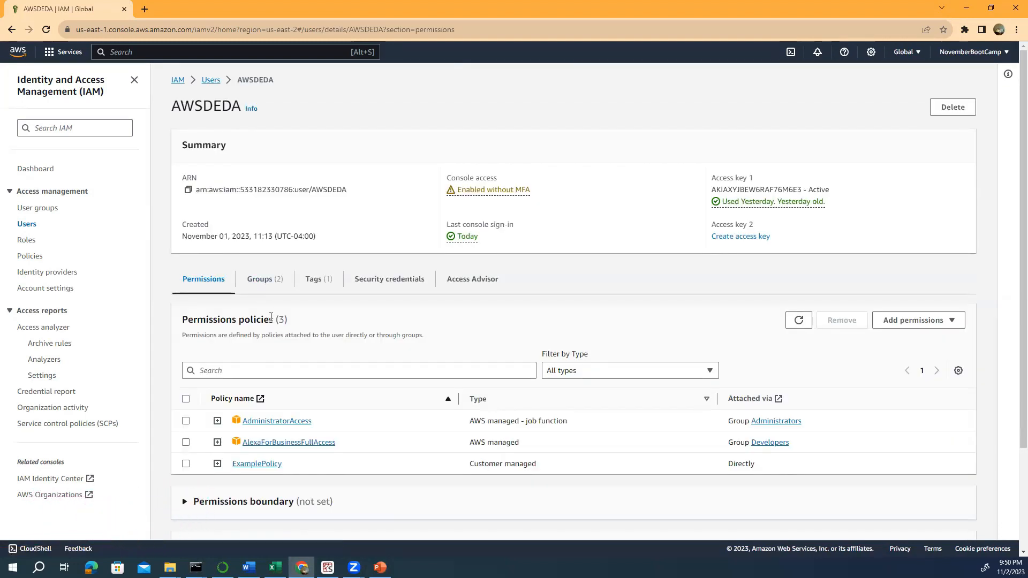
pyautogui.scroll(-3, 271, 316)
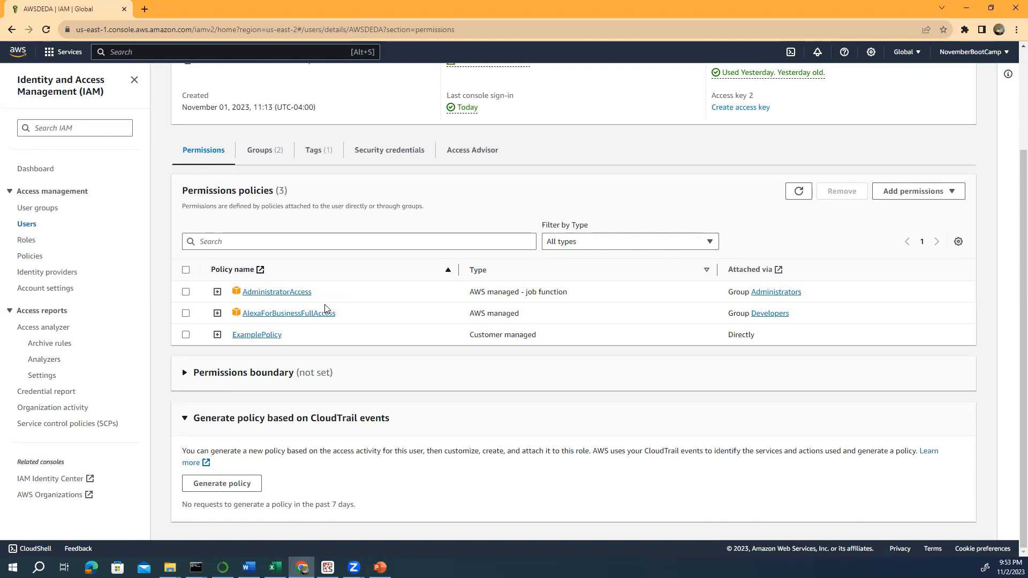
# - Filter the Policies list to Customer managed and open ExamplePolicy's details page
pyautogui.click(35, 256)
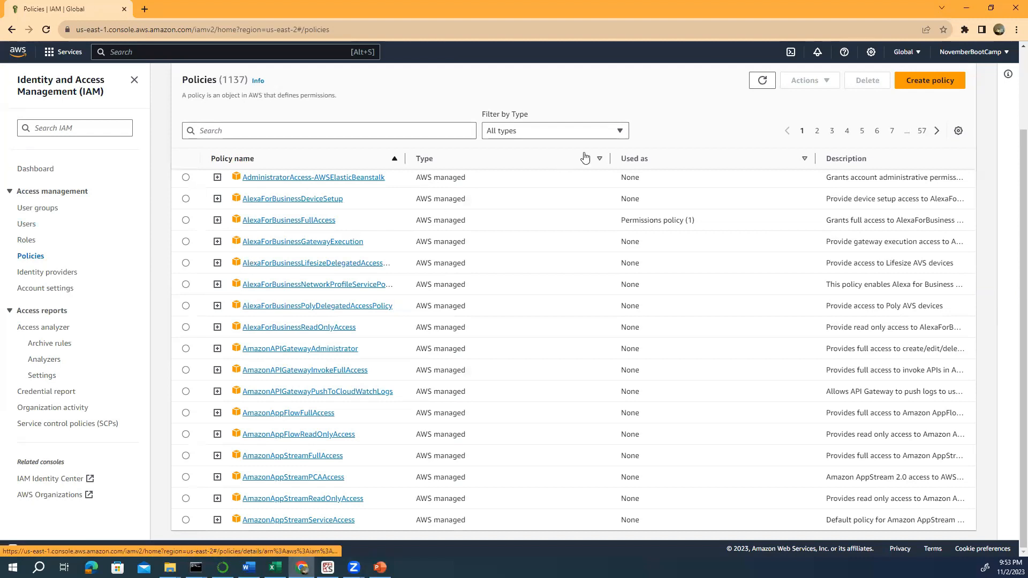
pyautogui.click(622, 134)
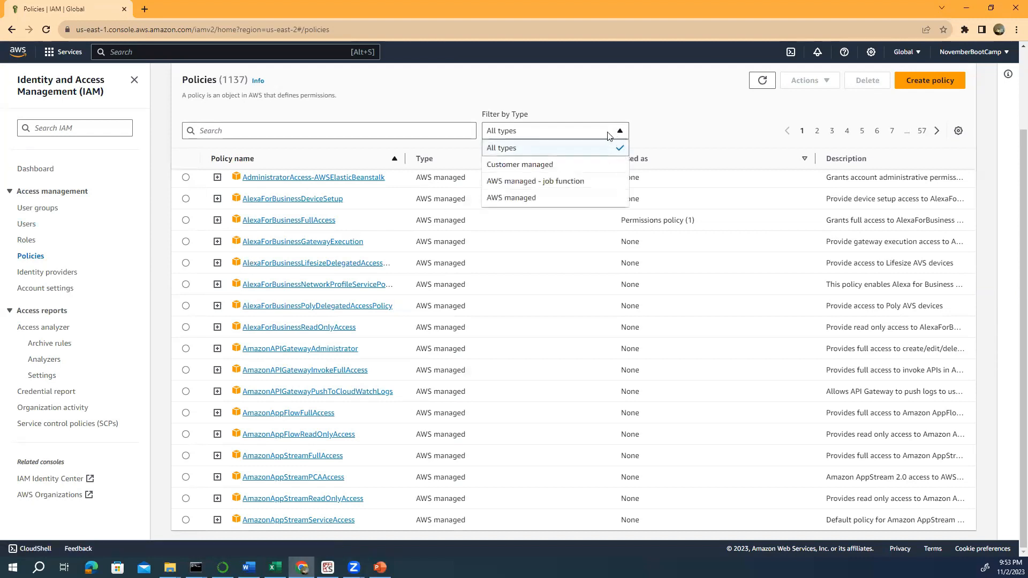
pyautogui.click(531, 171)
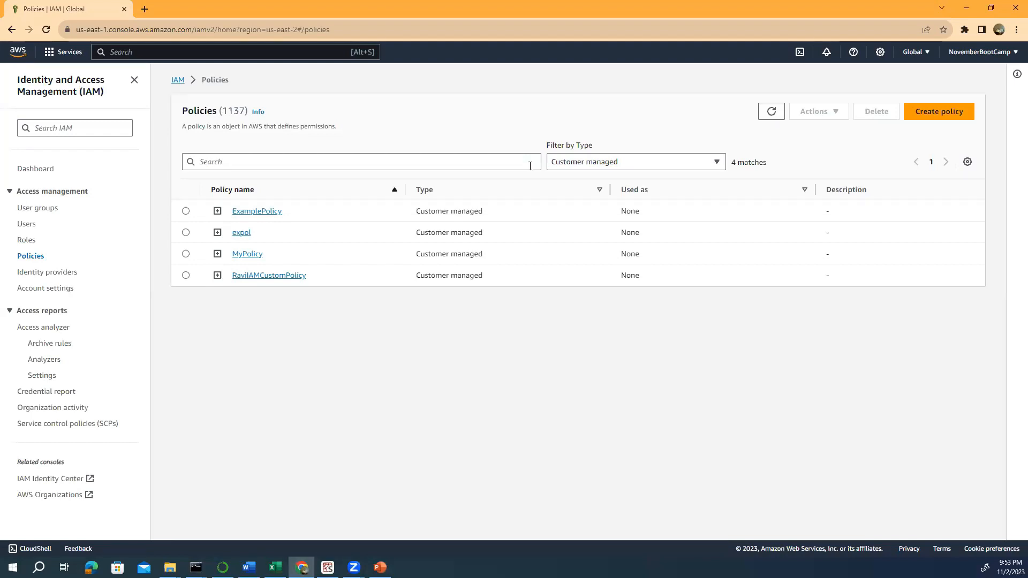
pyautogui.click(186, 211)
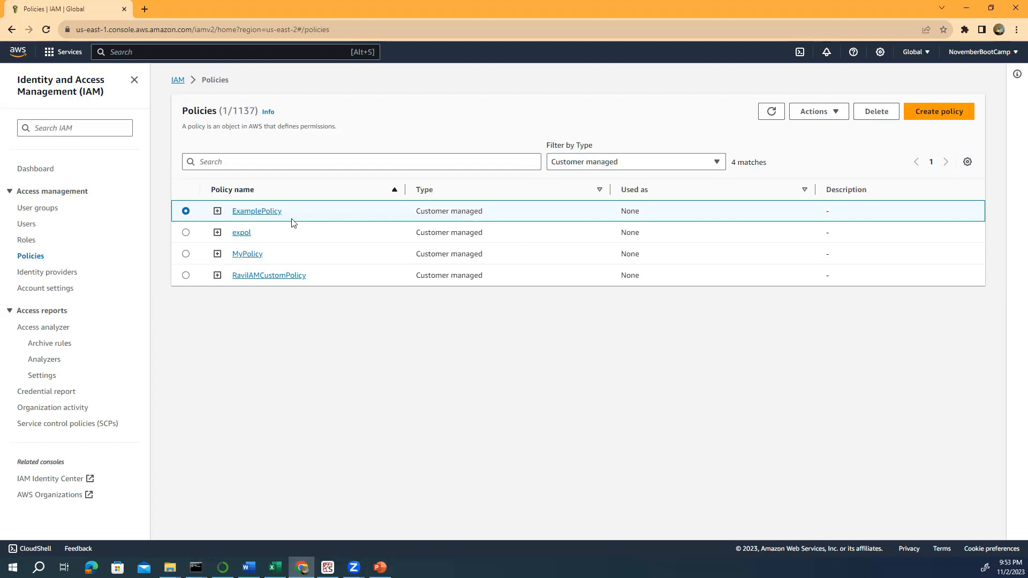
pyautogui.click(277, 212)
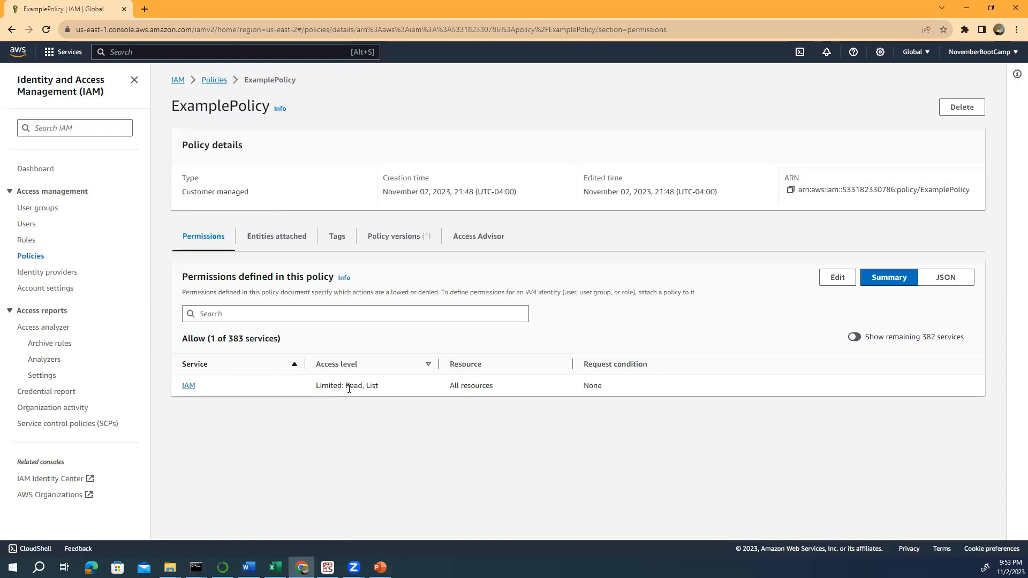
# - Show ExamplePolicy as JSON and highlight its Allow statement for iam:ListUsers and iam:GetUser
pyautogui.click(959, 278)
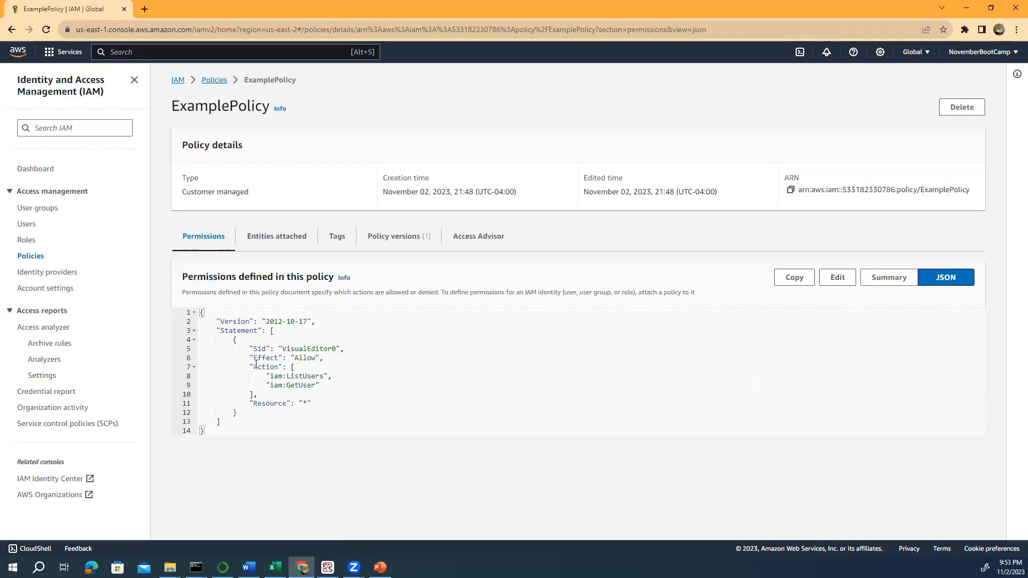
pyautogui.moveTo(252, 358); pyautogui.dragTo(316, 360)
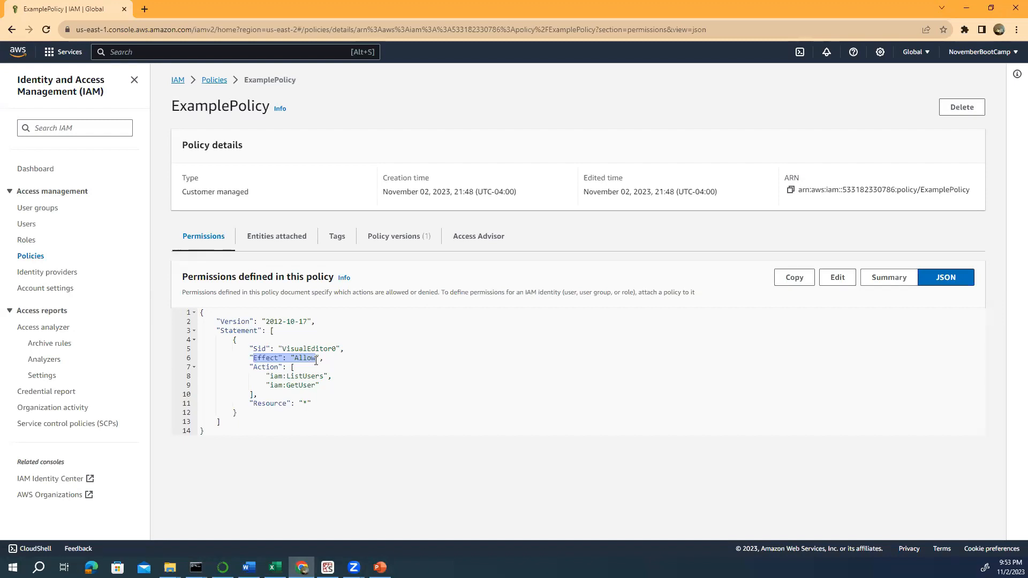
pyautogui.moveTo(249, 366); pyautogui.dragTo(329, 378)
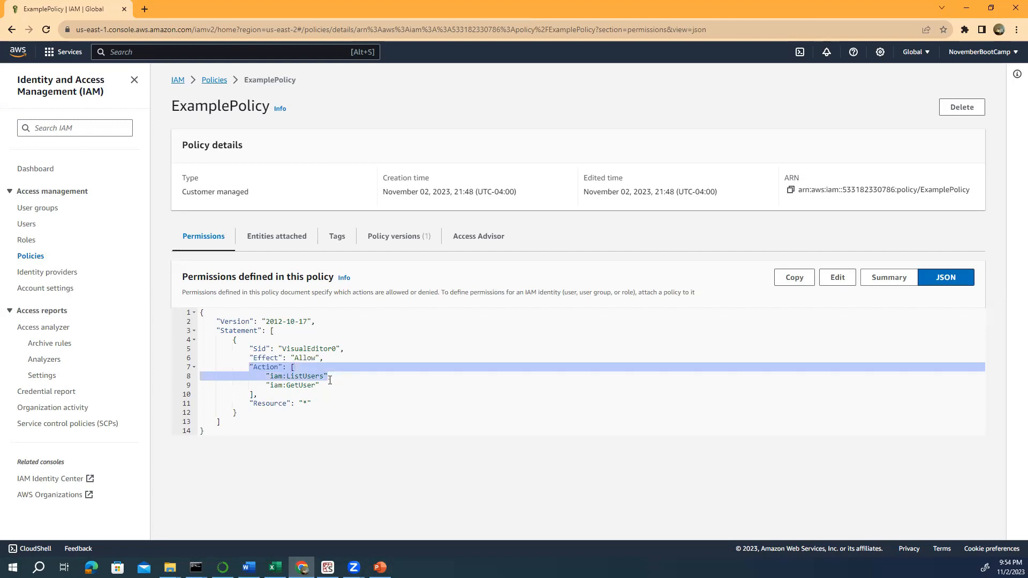
pyautogui.moveTo(329, 380); pyautogui.dragTo(330, 383)
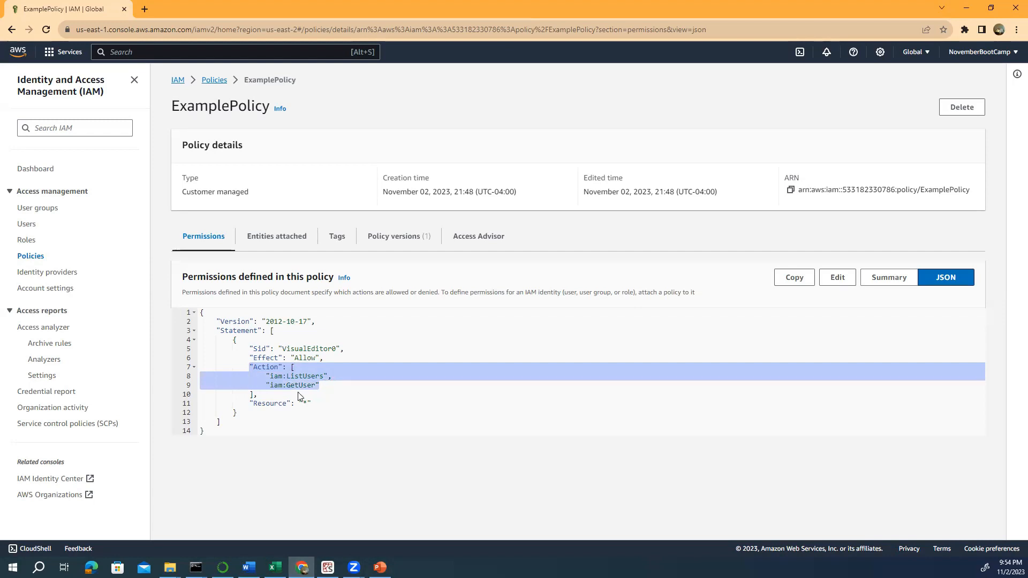
pyautogui.click(257, 403)
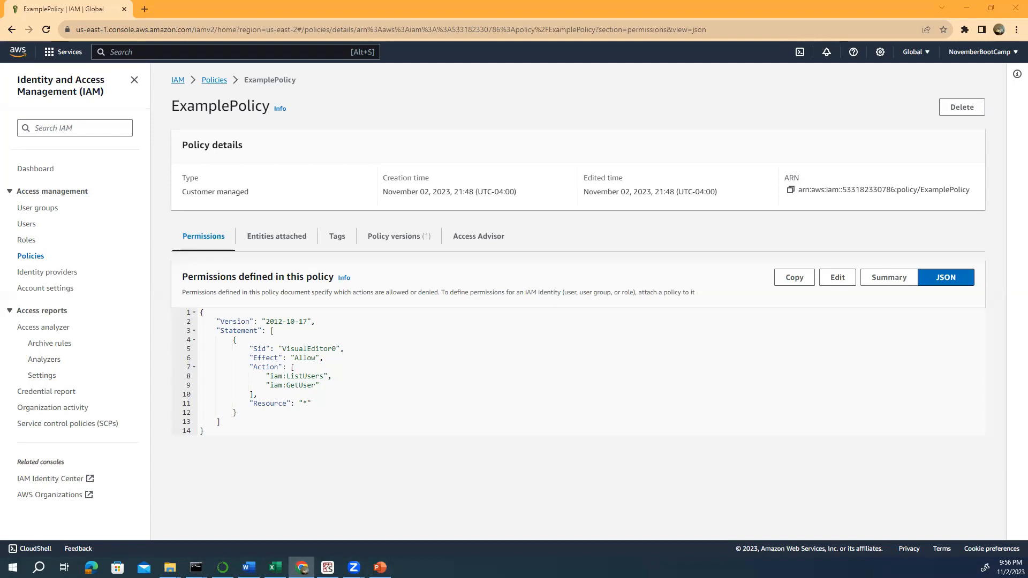
# - Go to Policies and open the AWS managed AdministratorAccess policy
pyautogui.click(29, 259)
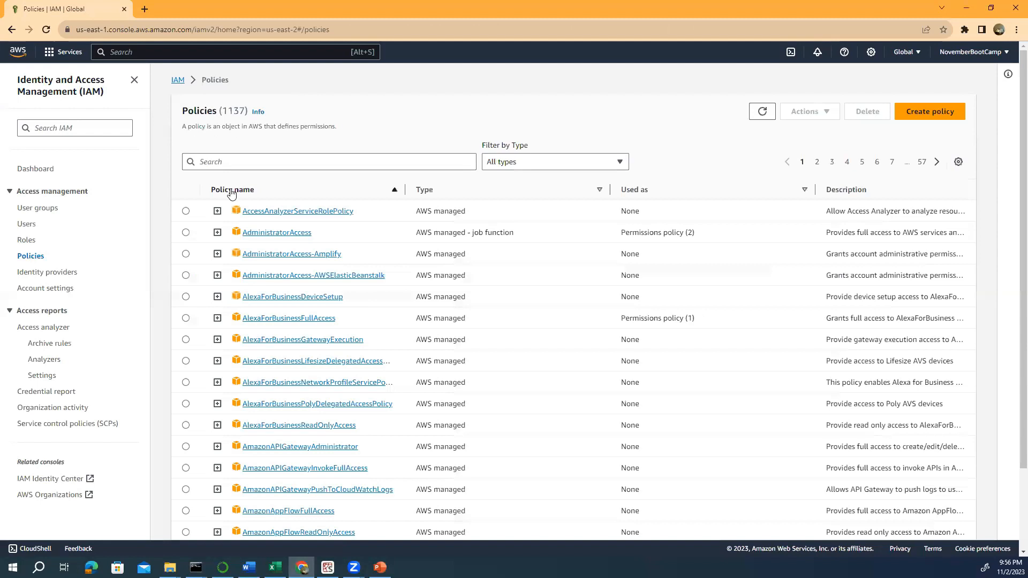
pyautogui.click(262, 234)
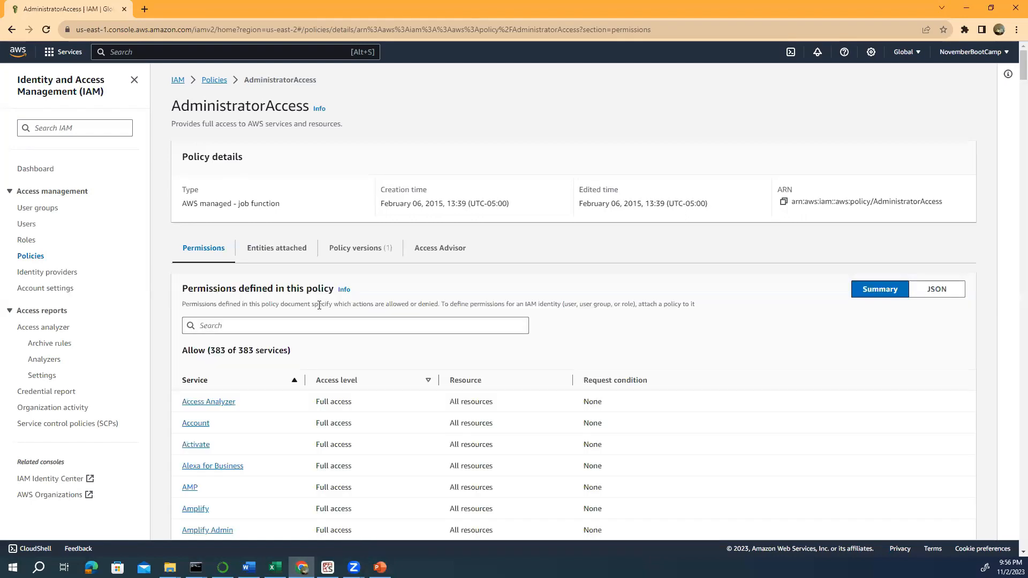
# - Show AdministratorAccess as JSON and highlight the Action "*" and Resource "*" wildcards
pyautogui.click(921, 293)
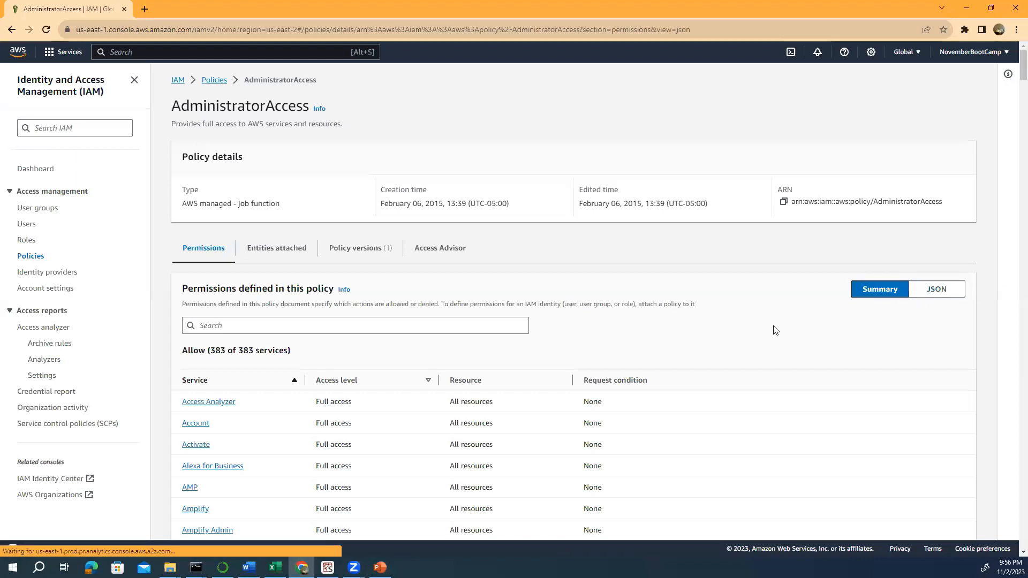
pyautogui.doubleClick(301, 369)
pyautogui.moveTo(309, 383); pyautogui.dragTo(249, 379)
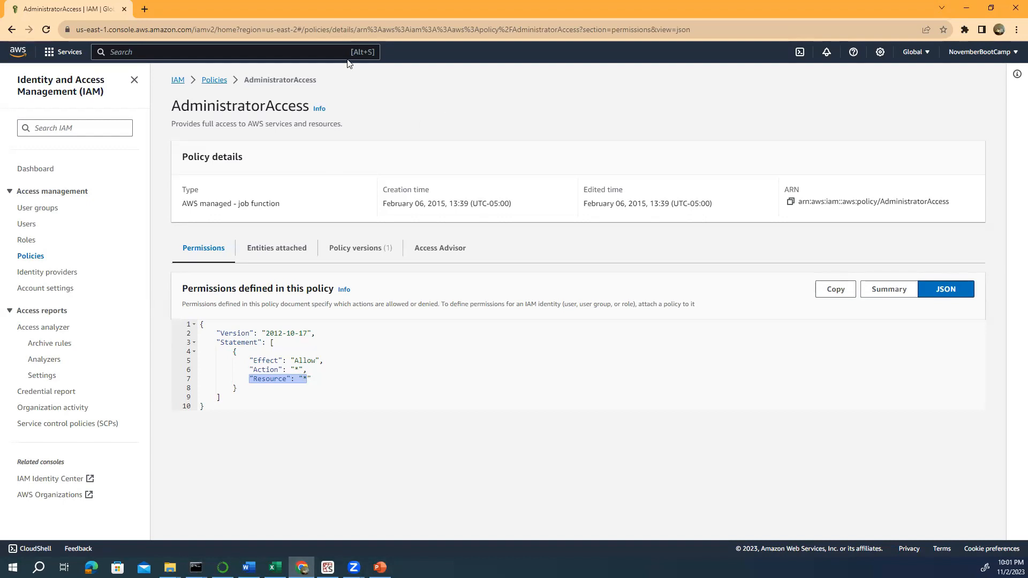
# - Return from the AdministratorAccess page to the full Policies list
pyautogui.click(144, 10)
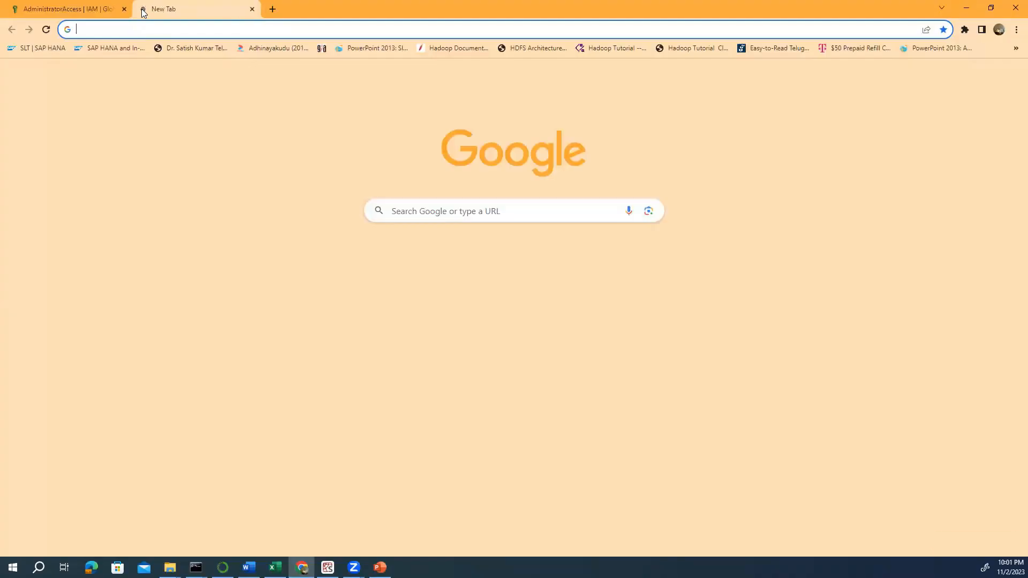
pyautogui.click(80, 9)
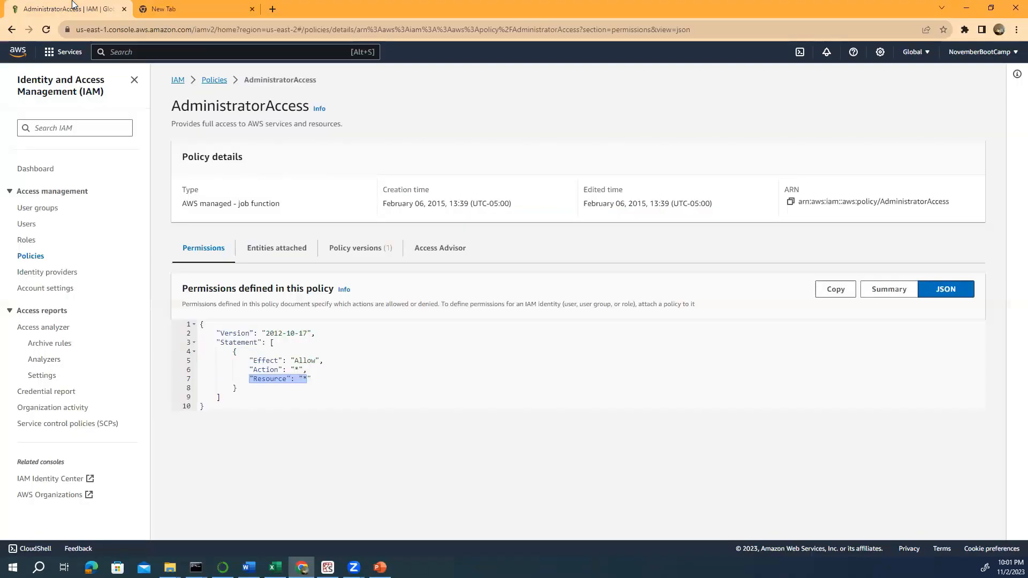
pyautogui.click(35, 258)
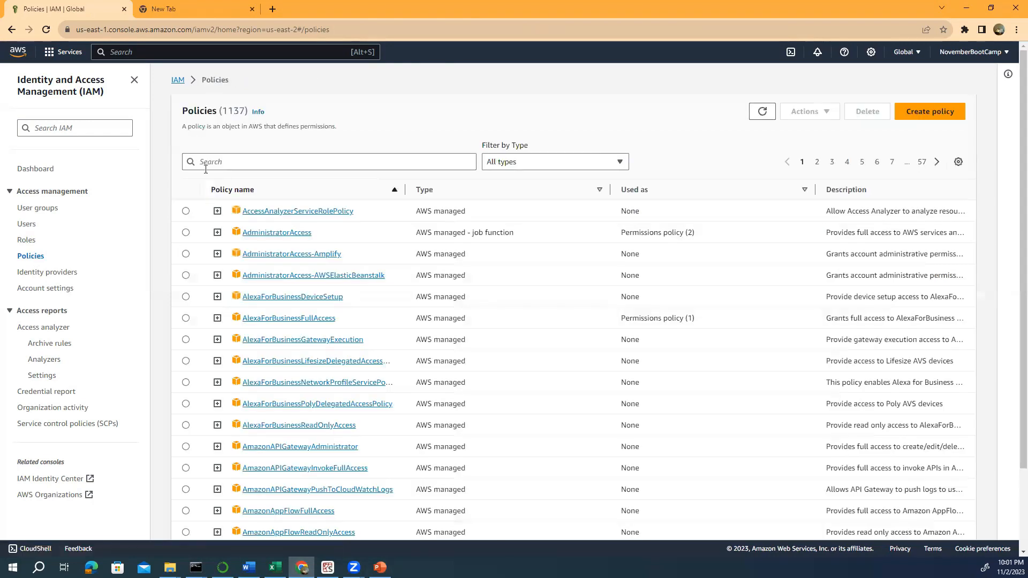
# - Search the policies for s3, replace it with Glue, and open AWSGlueConsoleFullAccess
pyautogui.click(203, 163)
pyautogui.write('s3')
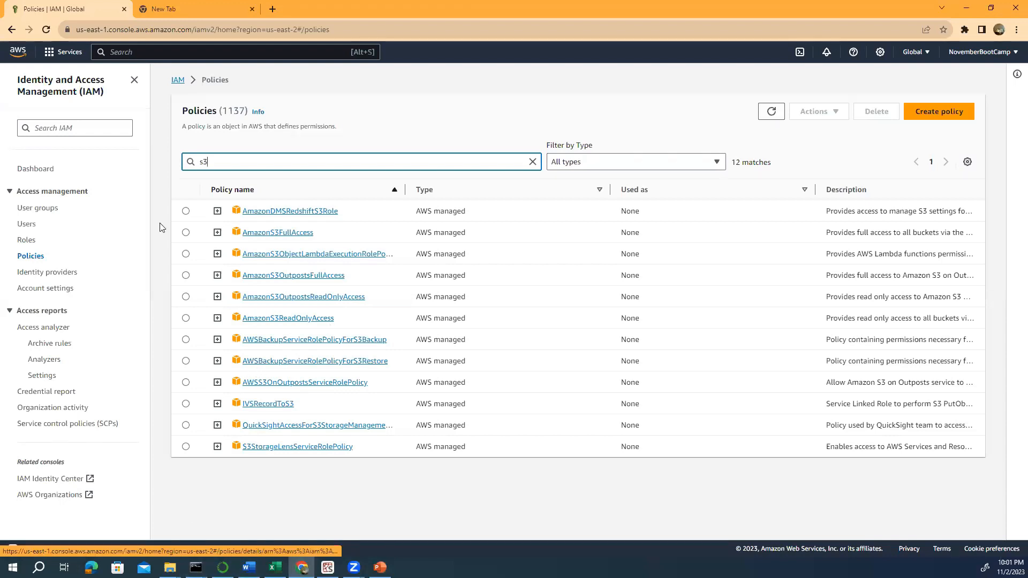
pyautogui.doubleClick(205, 159)
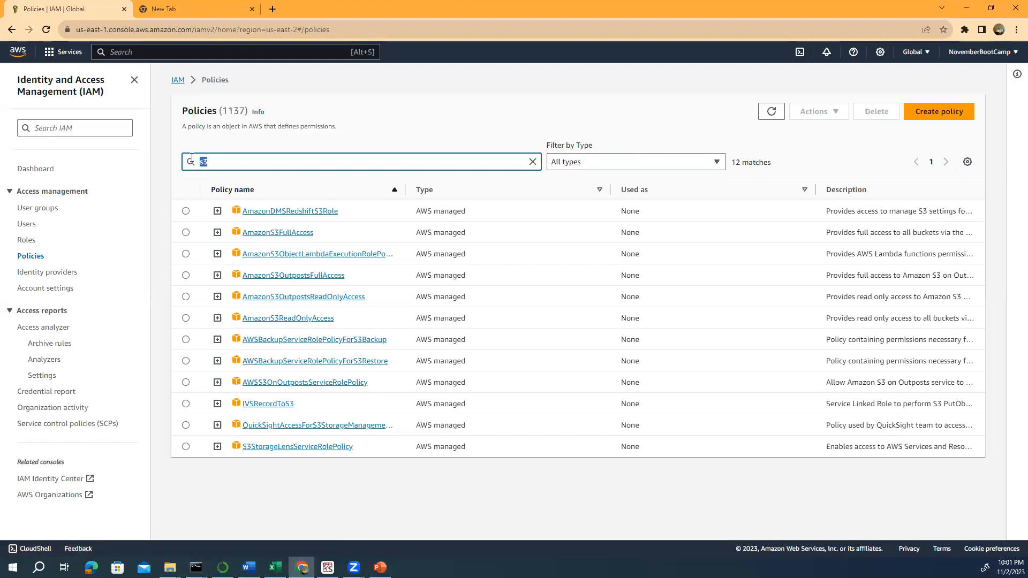
pyautogui.write('Glue')
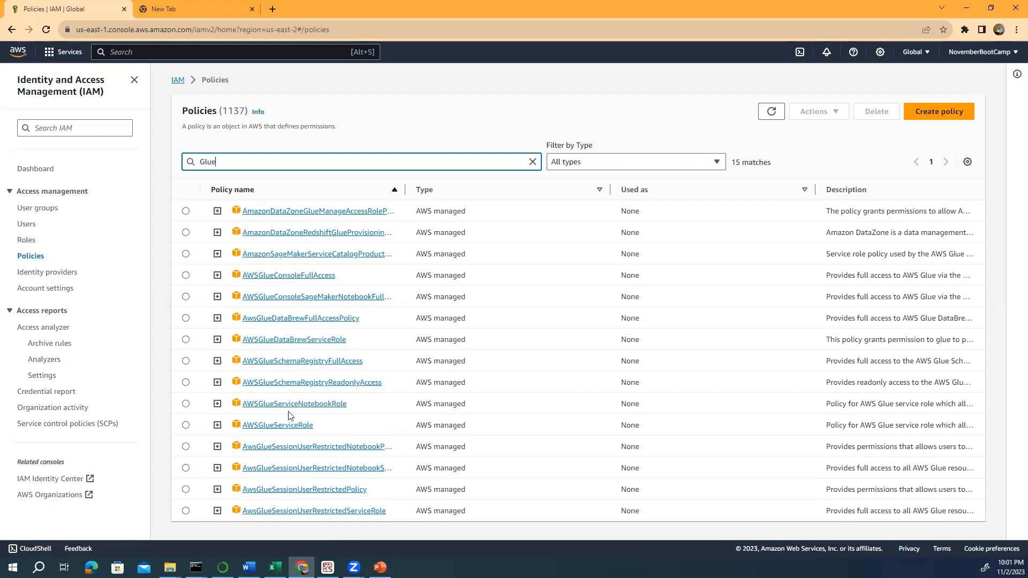
pyautogui.click(289, 275)
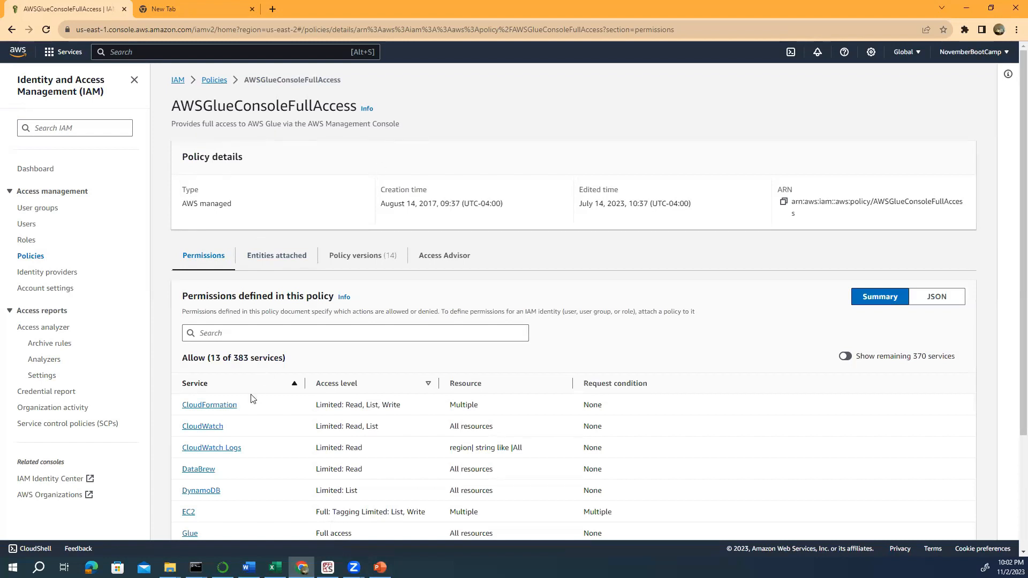
# - Scroll through AWSGlueConsoleFullAccess's 13-service summary, then switch to the AWS IAM PowerPoint deck
pyautogui.scroll(-3, 252, 396)
pyautogui.scroll(2, 248, 392)
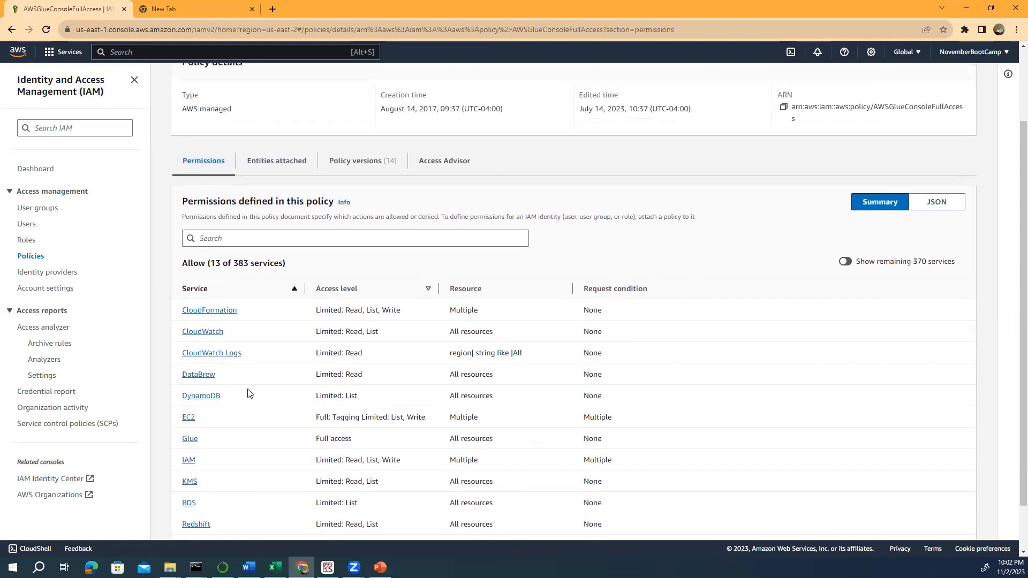
pyautogui.scroll(-2, 236, 362)
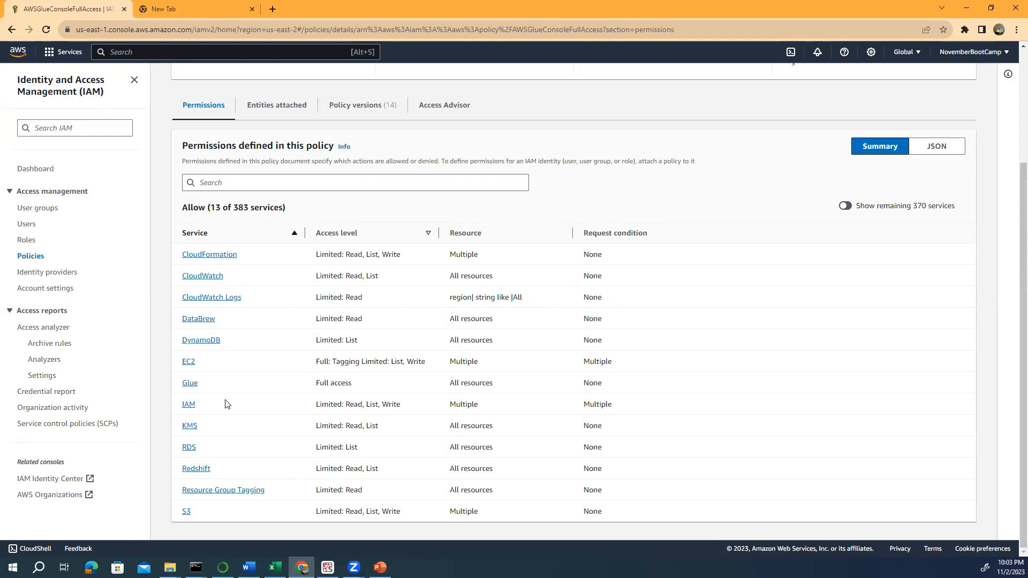
pyautogui.click(372, 562)
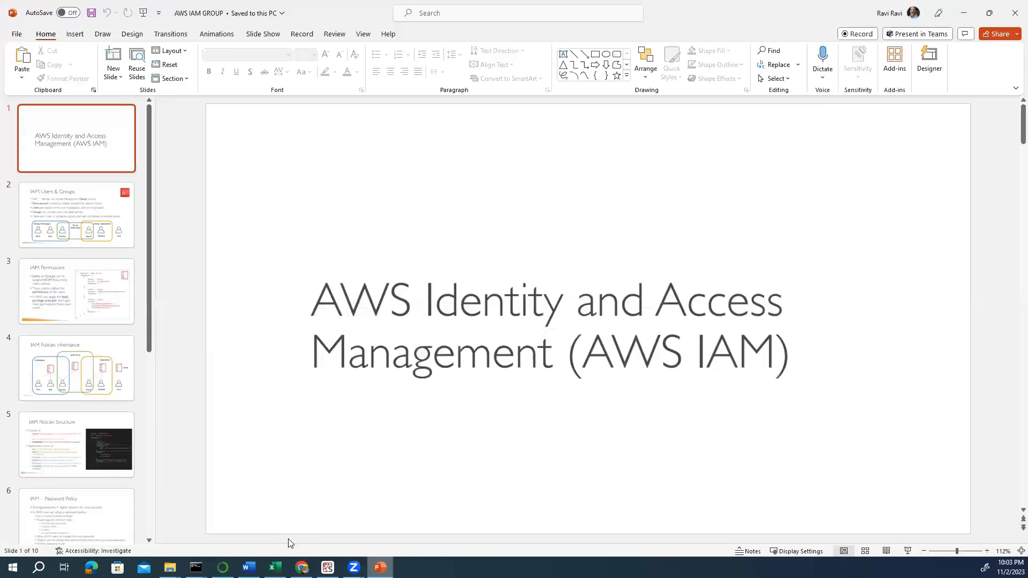
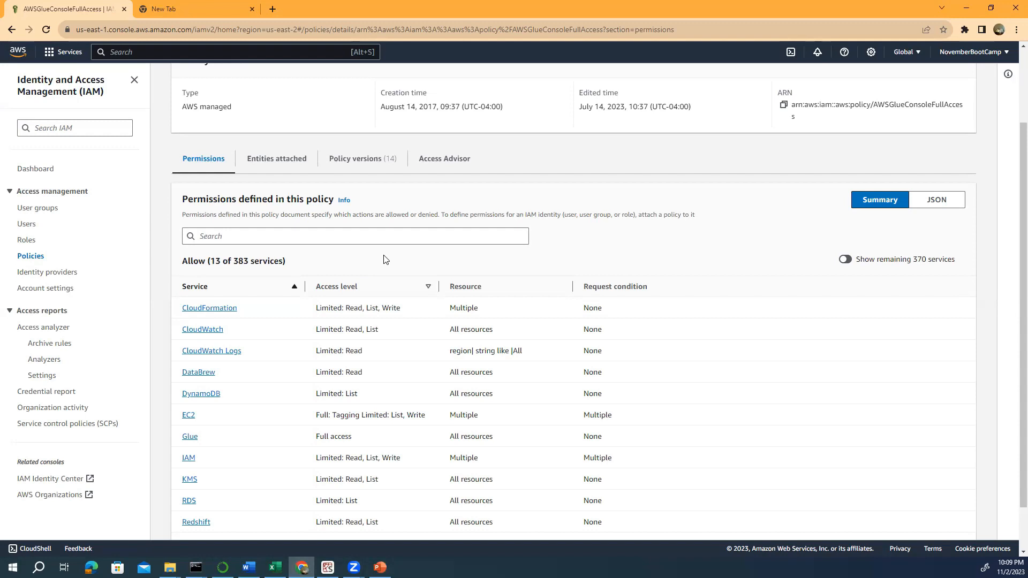
# - Open the account name dropdown from the AWSGlueConsoleFullAccess policy's Permissions page
pyautogui.click(958, 55)
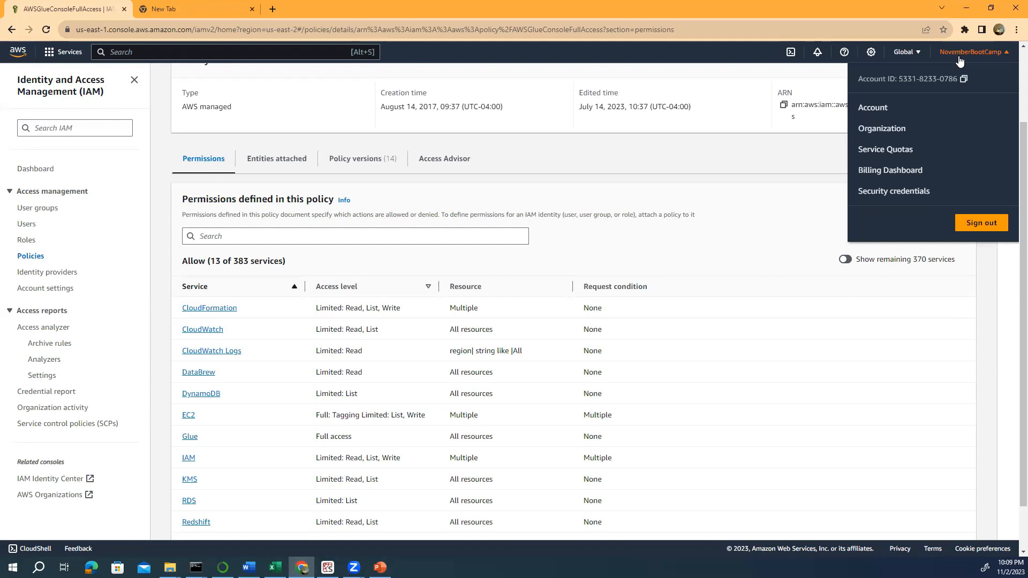
# - Go to the Billing Account page and scroll to the IAM user and role billing access, shown Activated
pyautogui.click(871, 109)
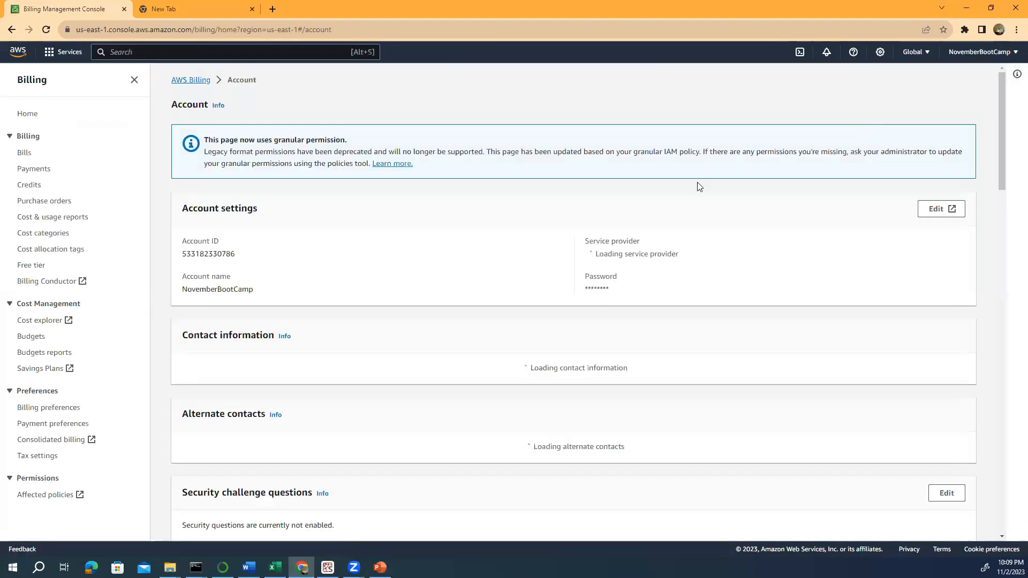
pyautogui.scroll(-3, 534, 185)
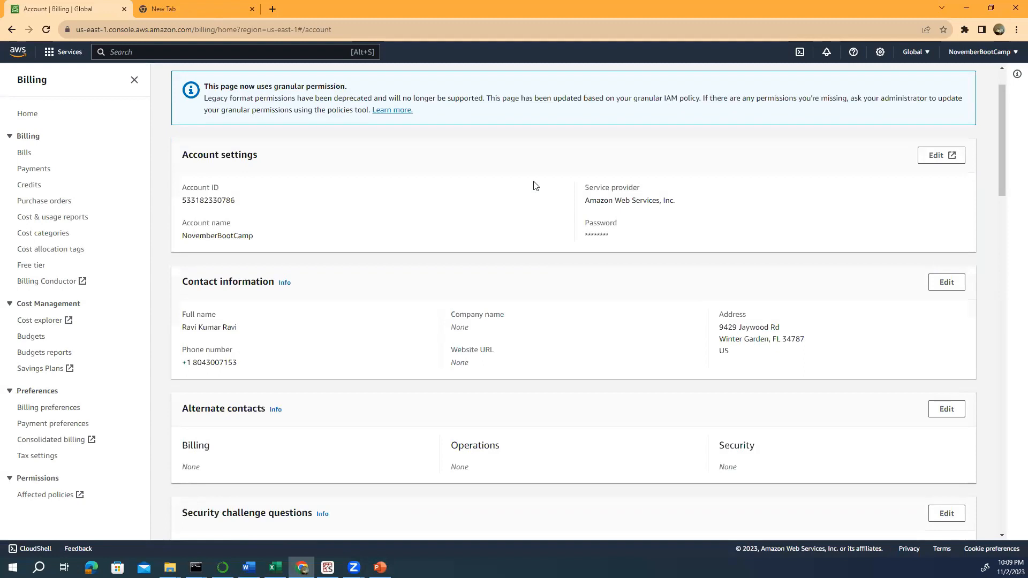
pyautogui.scroll(-3, 536, 185)
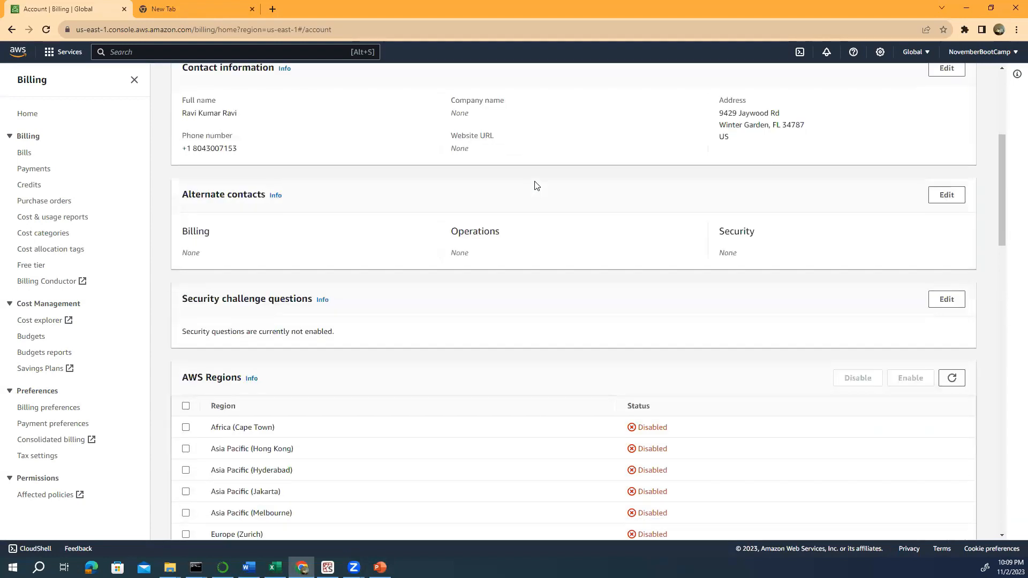
pyautogui.scroll(-12, 537, 185)
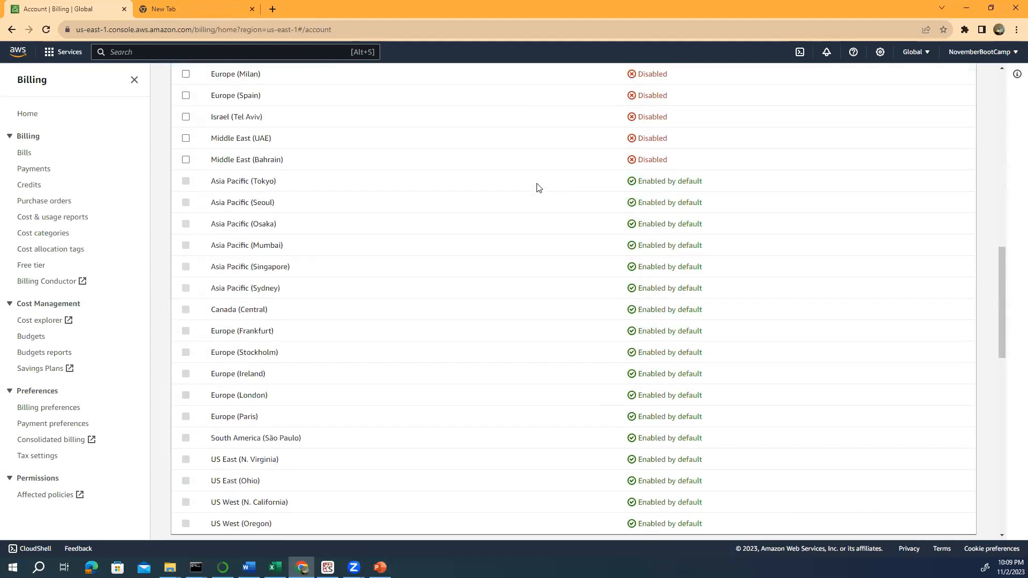
pyautogui.scroll(-2, 538, 186)
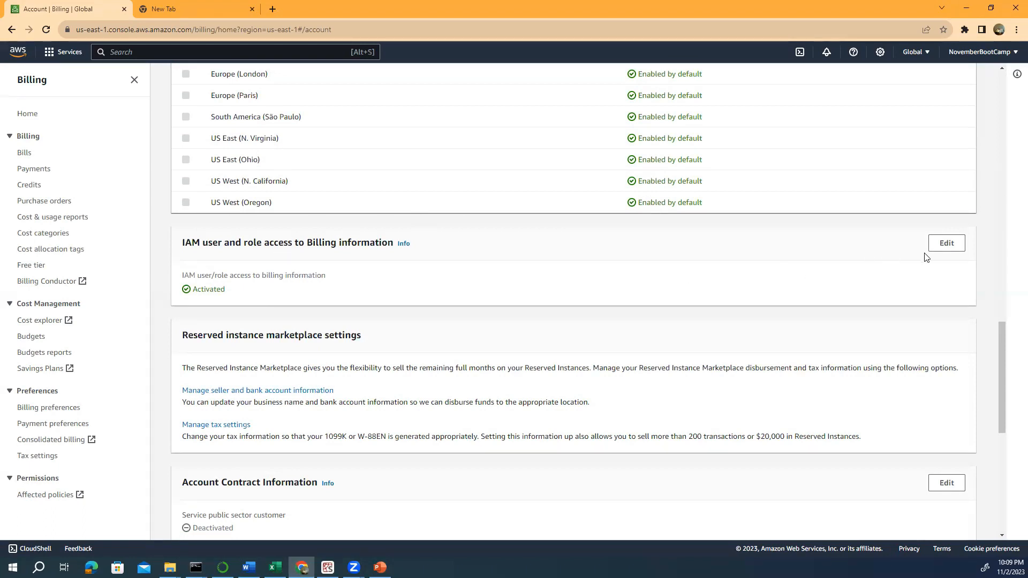
pyautogui.click(946, 244)
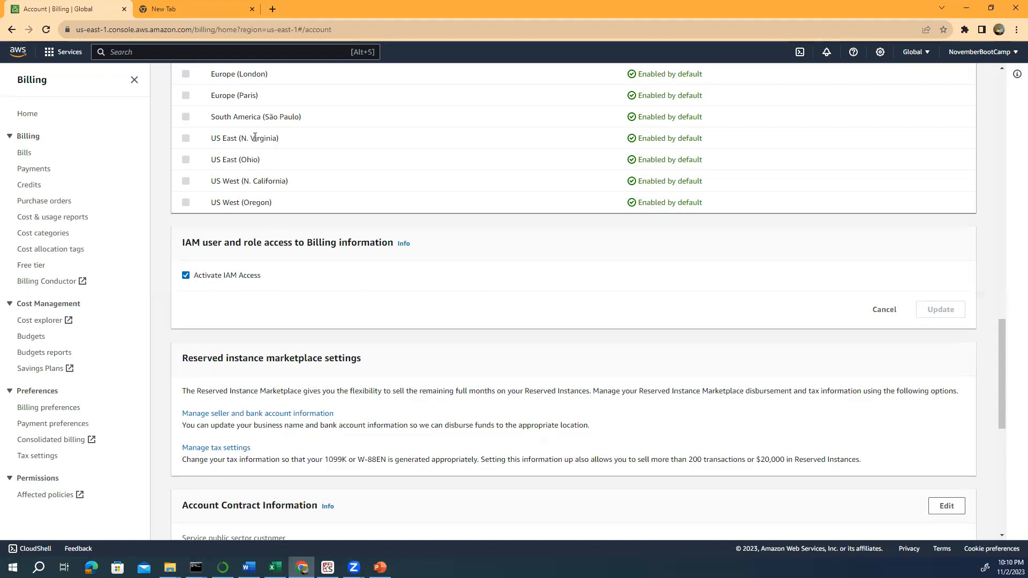
pyautogui.click(186, 276)
pyautogui.click(187, 276)
pyautogui.scroll(1, 256, 260)
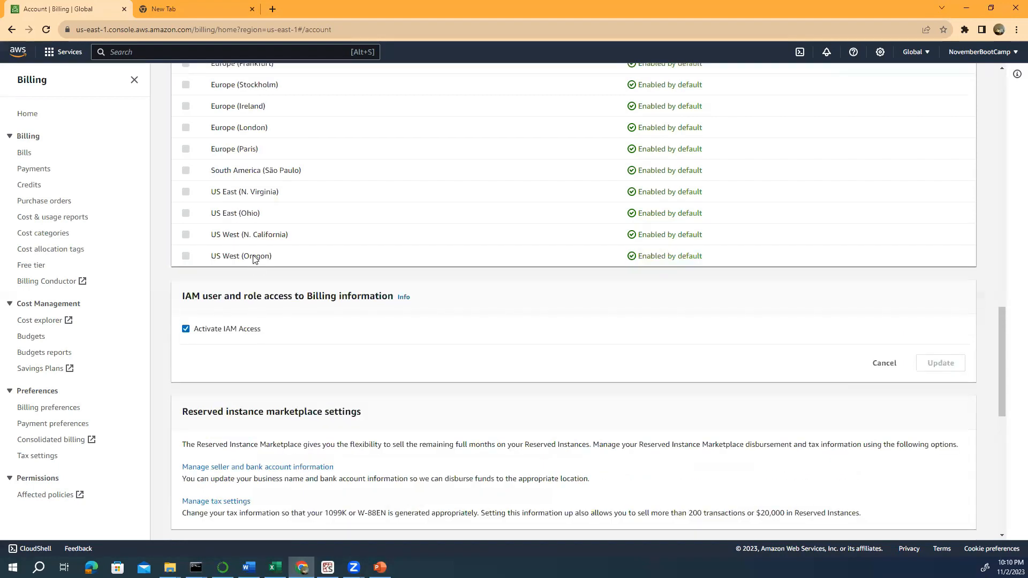
pyautogui.scroll(-4, 256, 260)
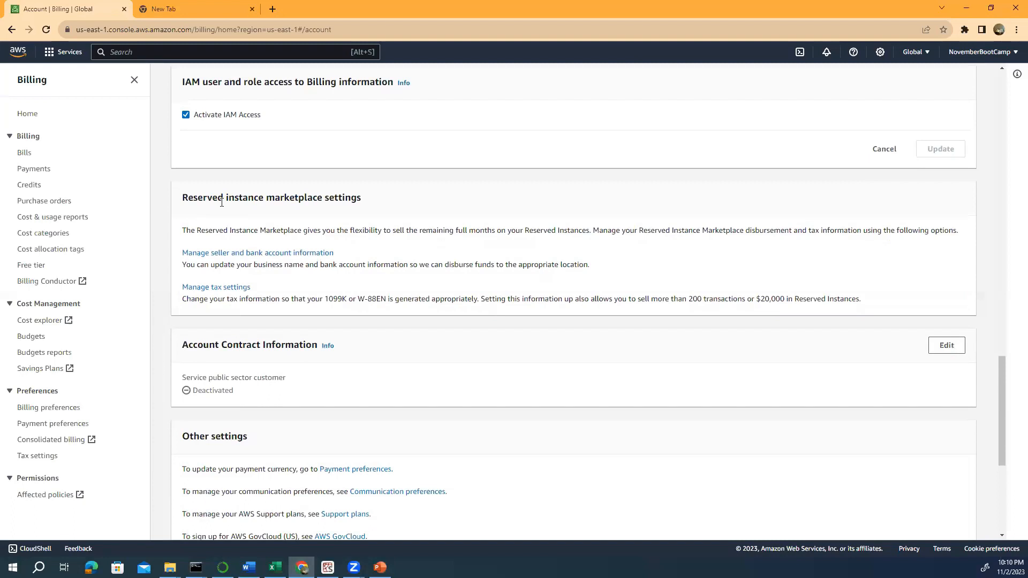
pyautogui.scroll(4, 223, 203)
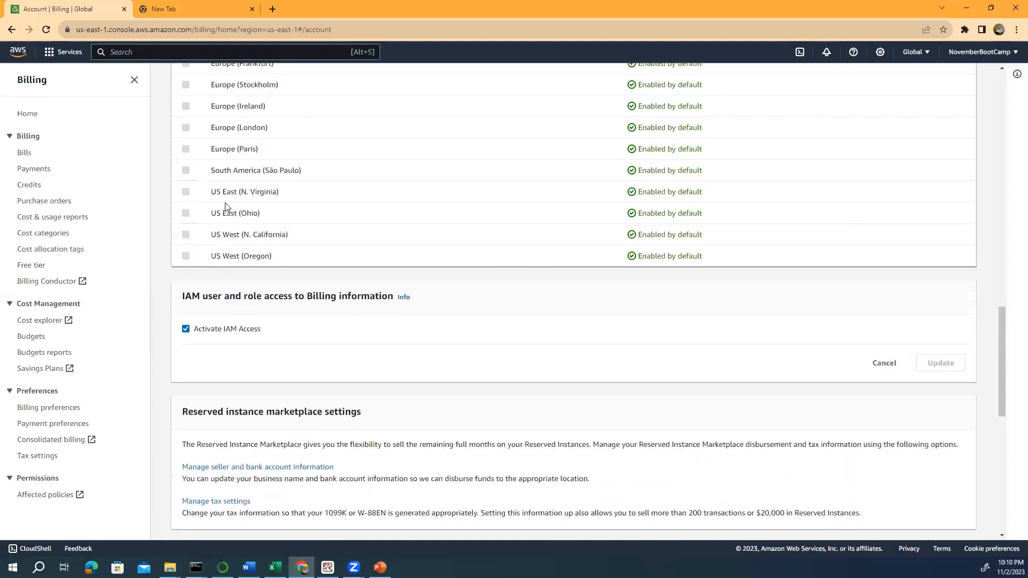
pyautogui.scroll(12, 225, 206)
pyautogui.scroll(8, 228, 203)
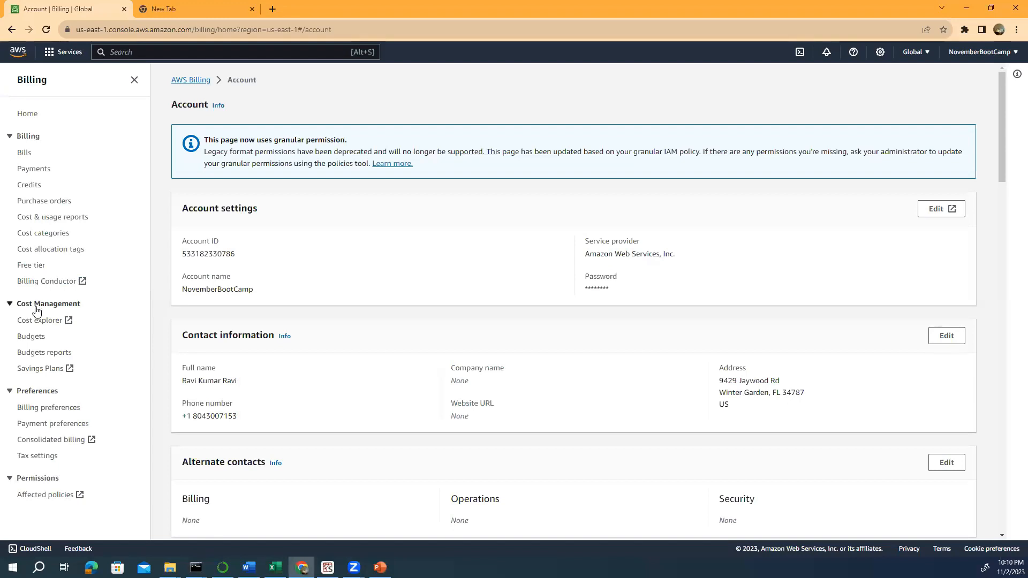
# - Open the Budgets overview and view the Create budget type choices, then go to Free tier
pyautogui.click(37, 339)
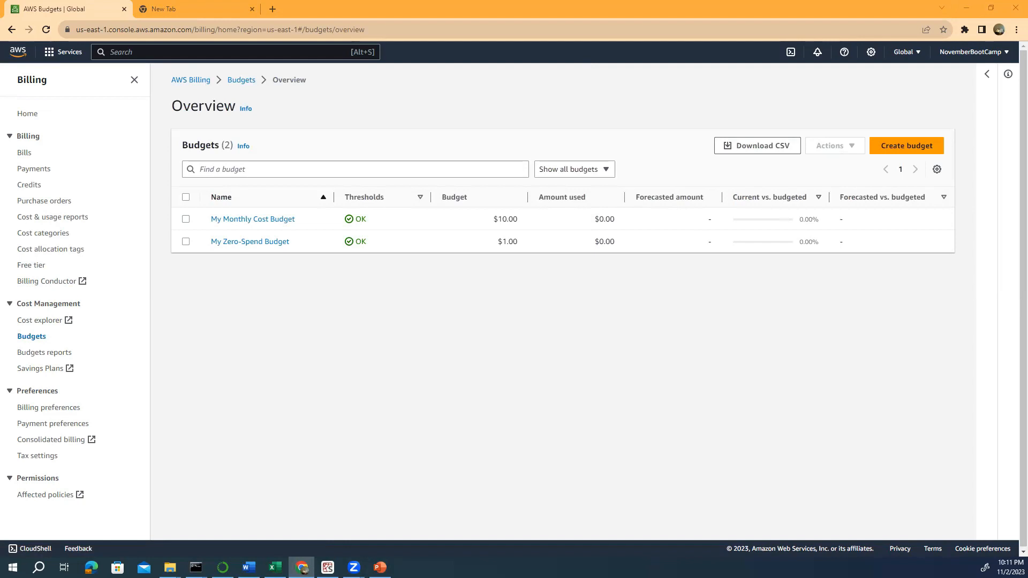
pyautogui.click(910, 146)
pyautogui.click(899, 146)
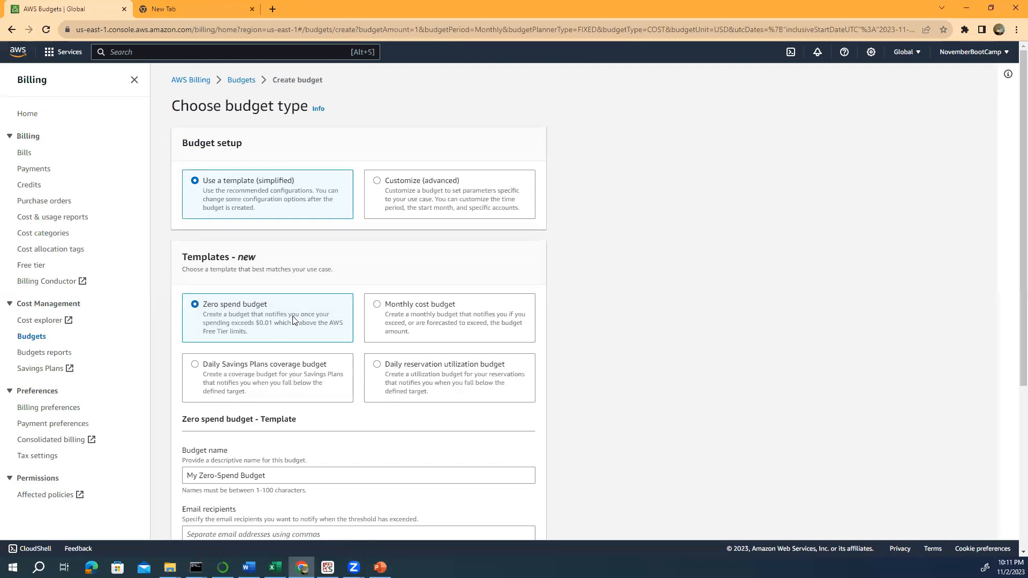
pyautogui.click(30, 270)
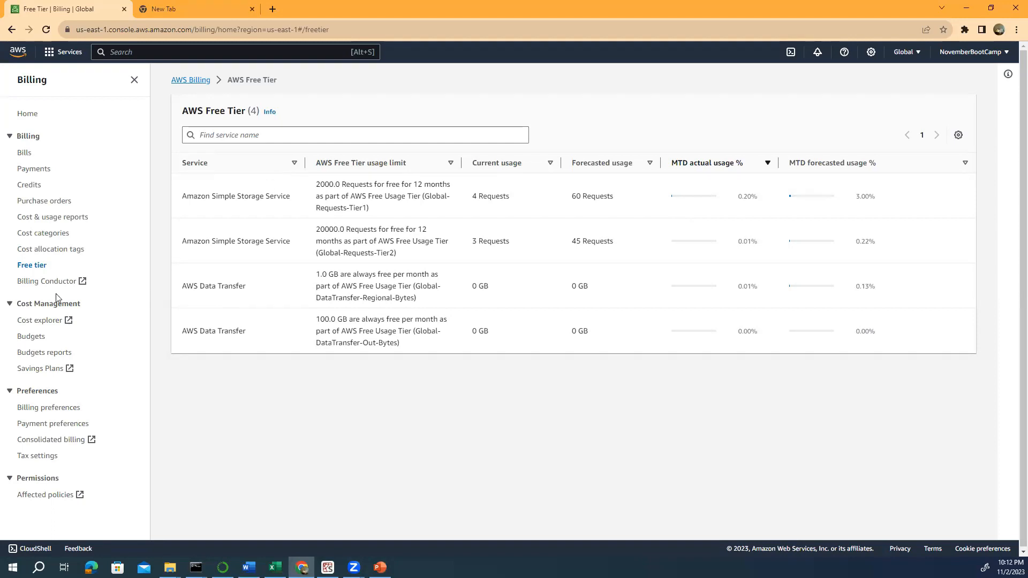
# - Review Free Tier usage, then return to the Budgets overview listing the $10.00 and $1.00 budgets
pyautogui.click(39, 339)
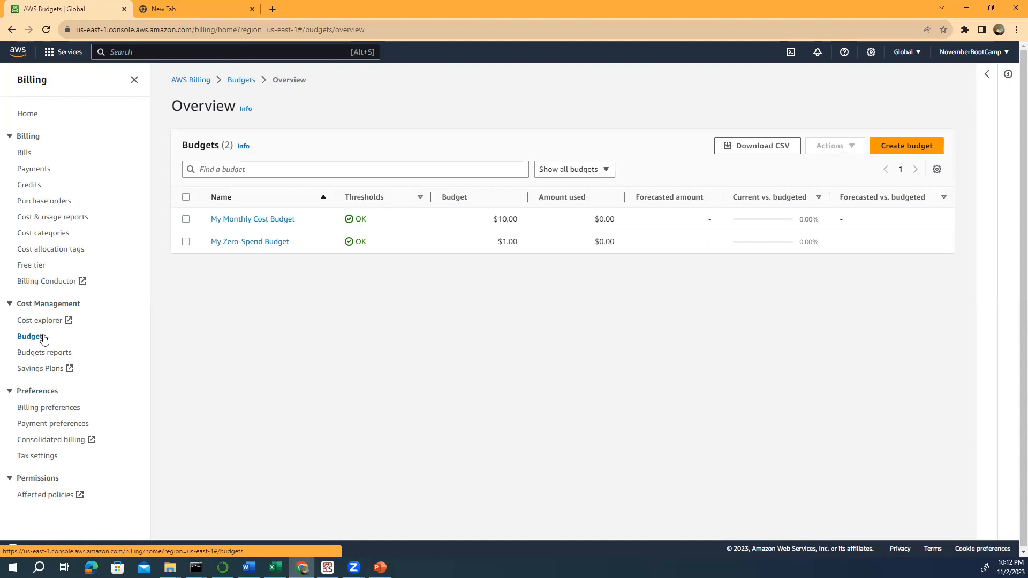
# - Create a Zero spend budget named 'My Zero-Spend Budget2' with an alert e-mail recipient
pyautogui.click(891, 147)
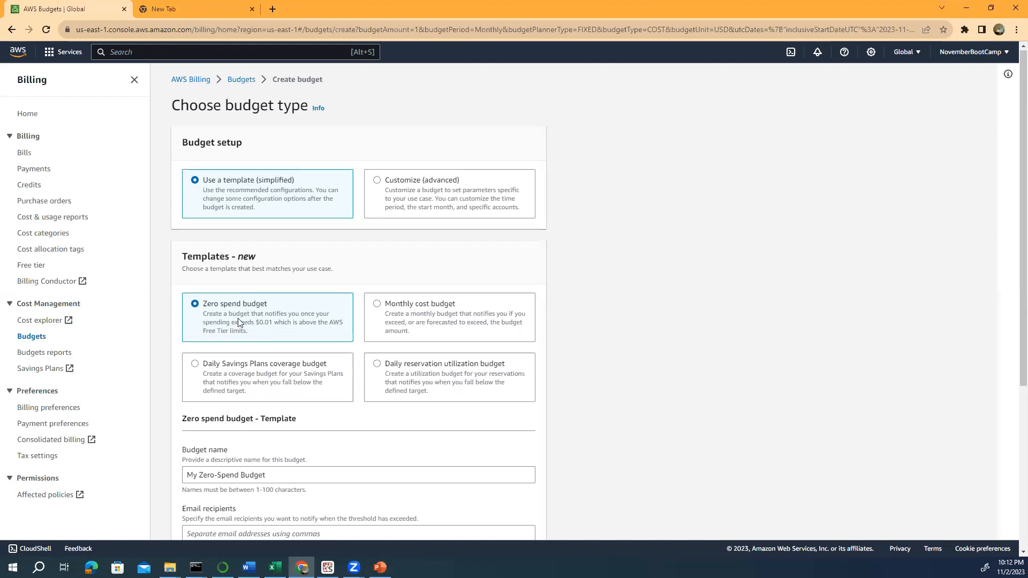
pyautogui.scroll(-1, 239, 321)
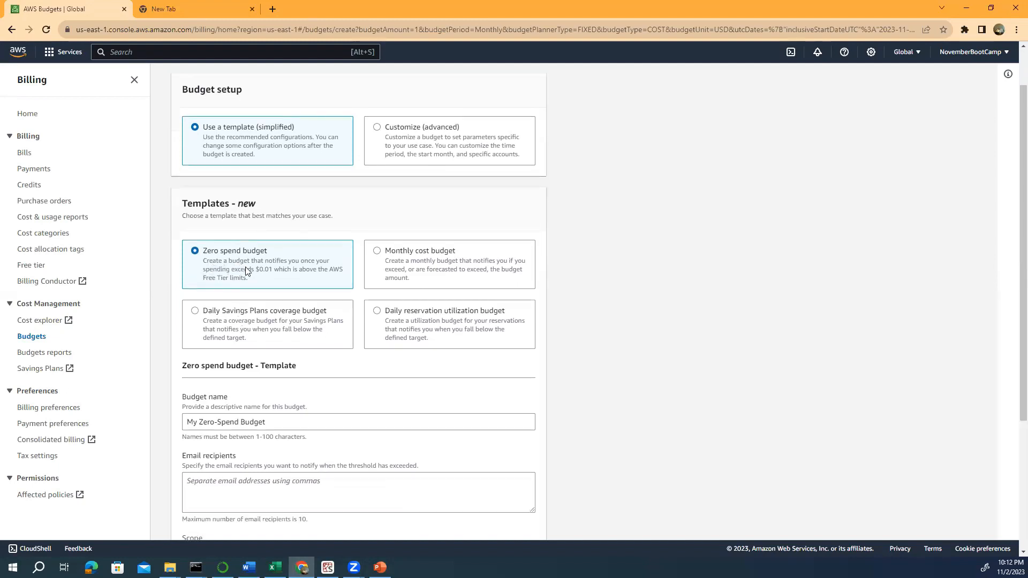
pyautogui.click(270, 421)
pyautogui.write('2')
pyautogui.scroll(-4, 278, 408)
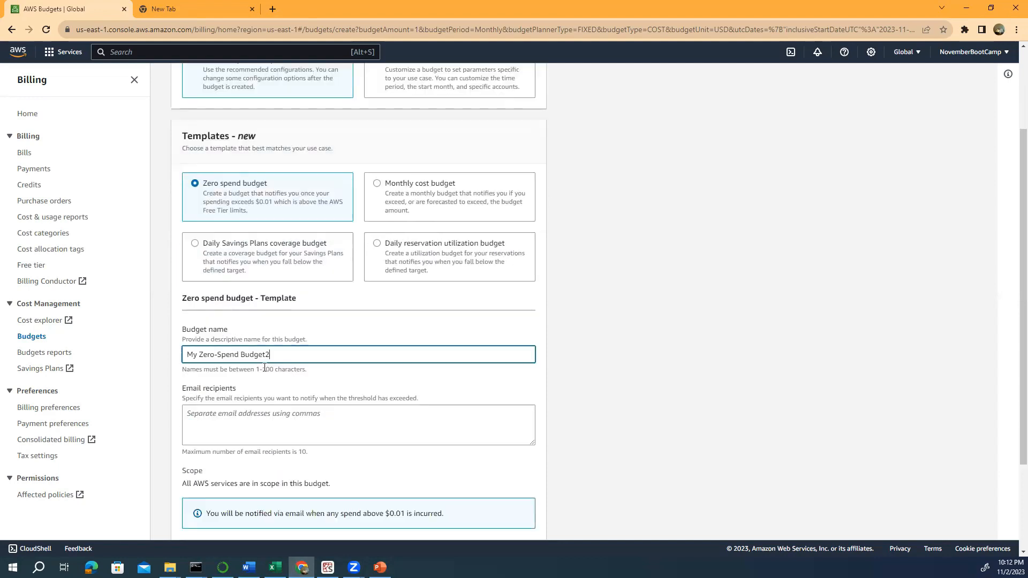
pyautogui.click(191, 290)
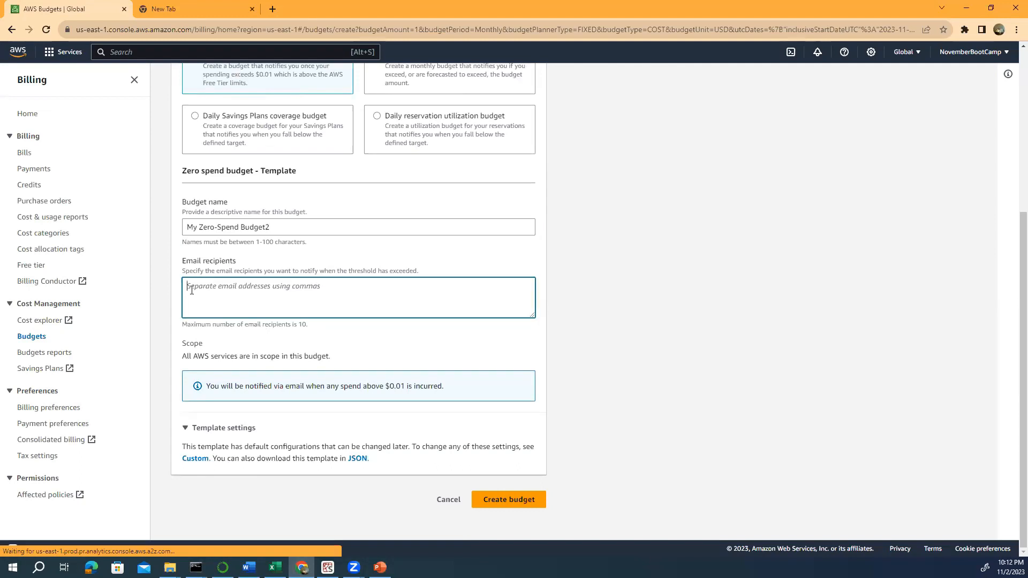
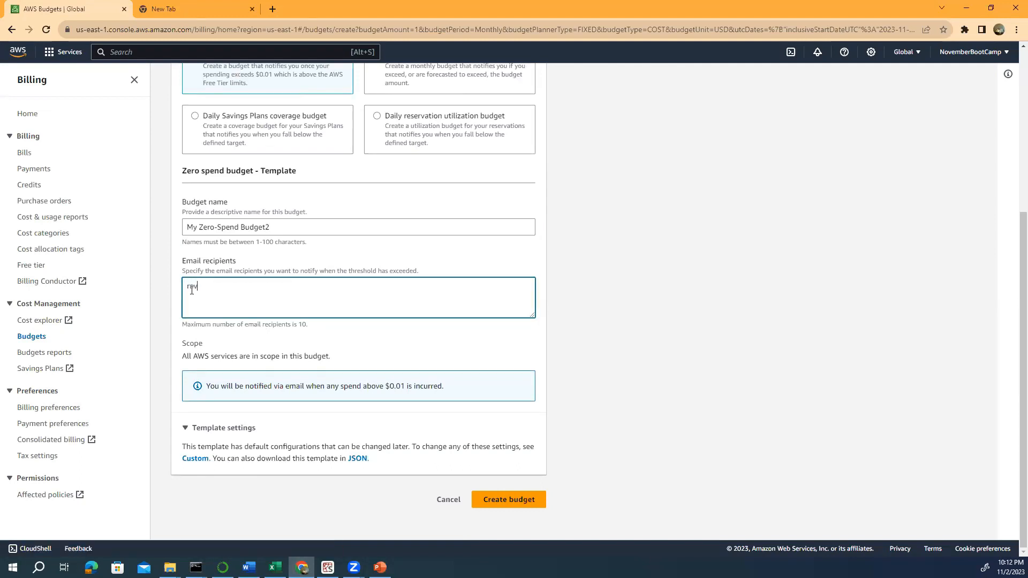
pyautogui.click(513, 498)
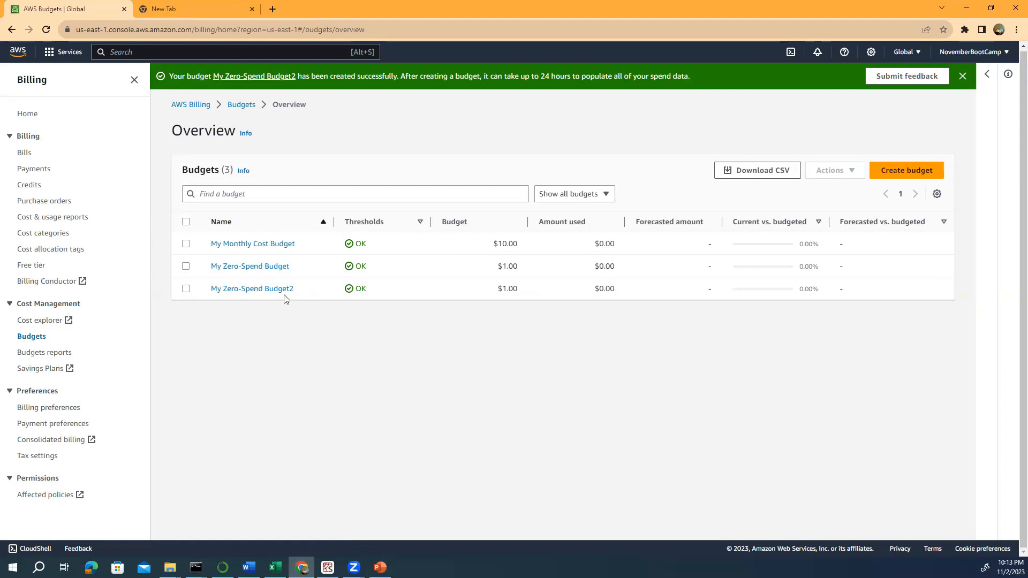
pyautogui.click(894, 178)
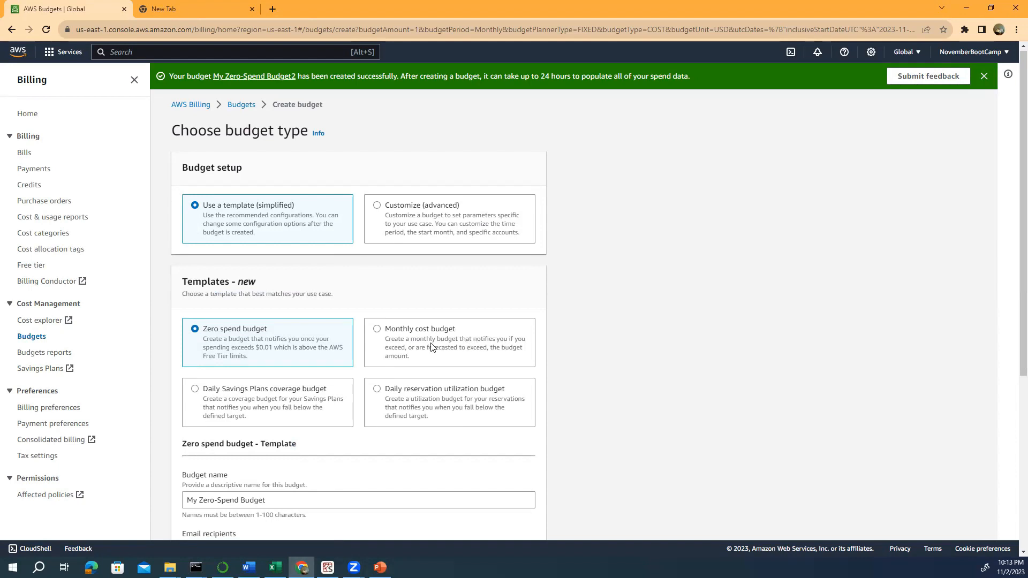
# - Choose the Monthly cost budget template and change the budgeted amount from 100 to 10
pyautogui.click(385, 333)
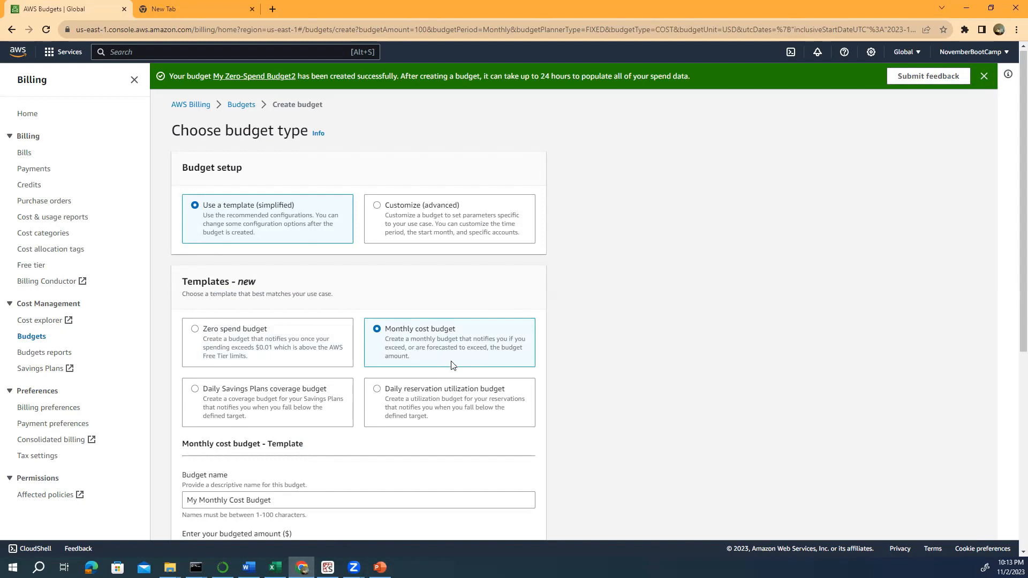
pyautogui.scroll(-1, 427, 352)
pyautogui.scroll(-2, 426, 352)
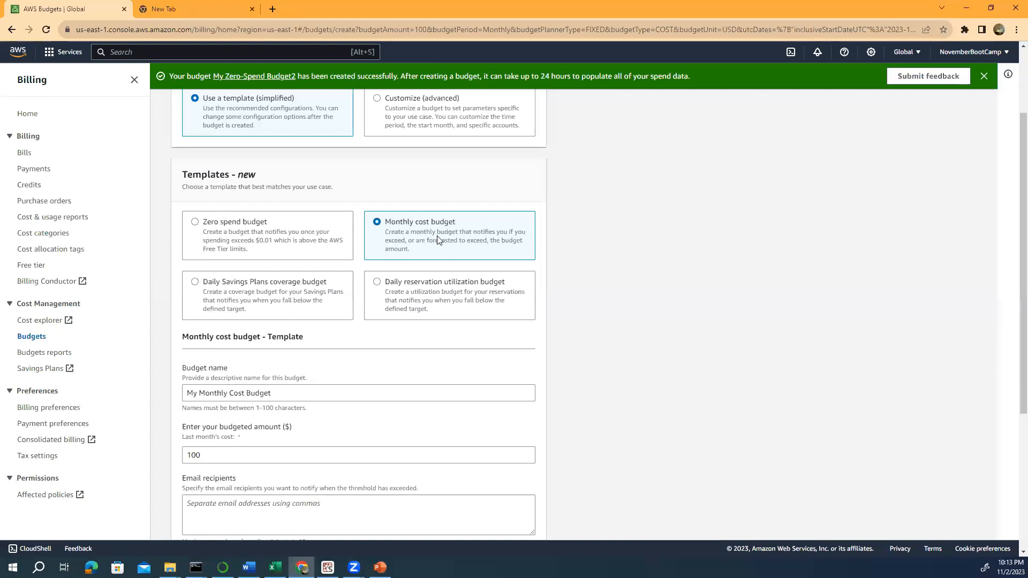
pyautogui.scroll(-1, 437, 238)
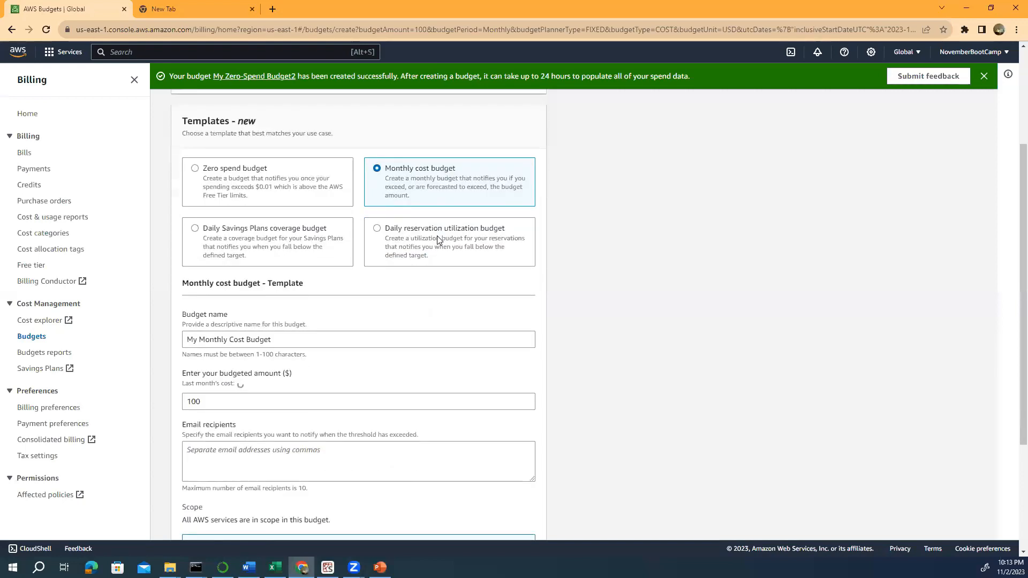
pyautogui.click(204, 401)
pyautogui.moveTo(203, 401); pyautogui.dragTo(182, 411)
pyautogui.write('10')
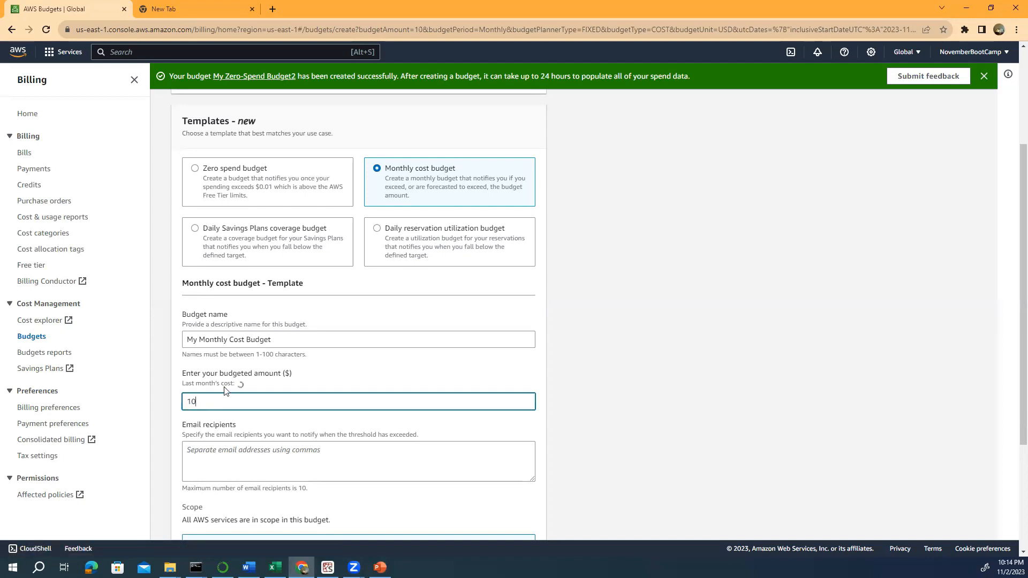
# - Add an alert e-mail recipient and create the budget, renamed 'My Monthly Cost Budget2' to be unique
pyautogui.scroll(-2, 355, 385)
pyautogui.click(250, 348)
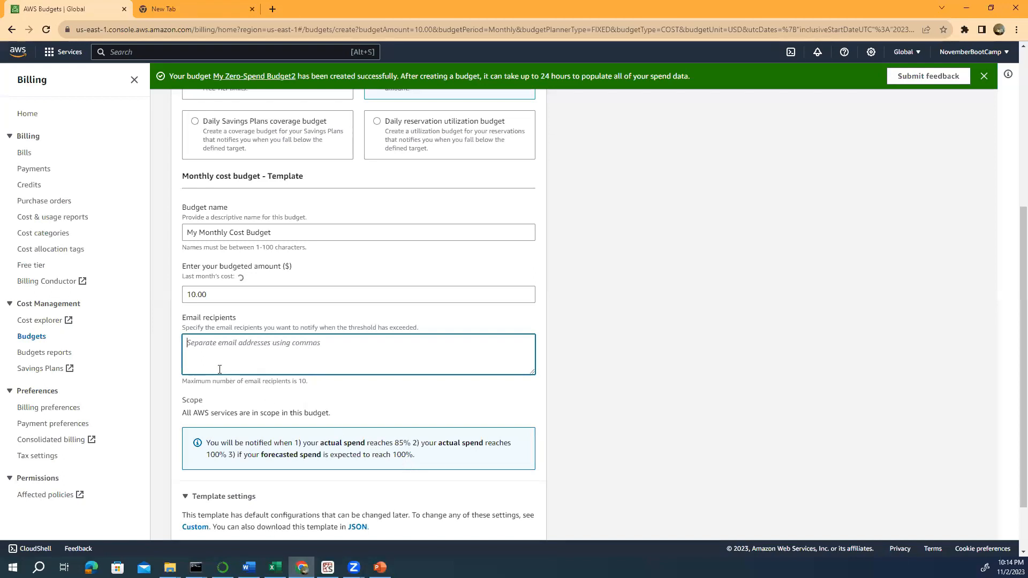
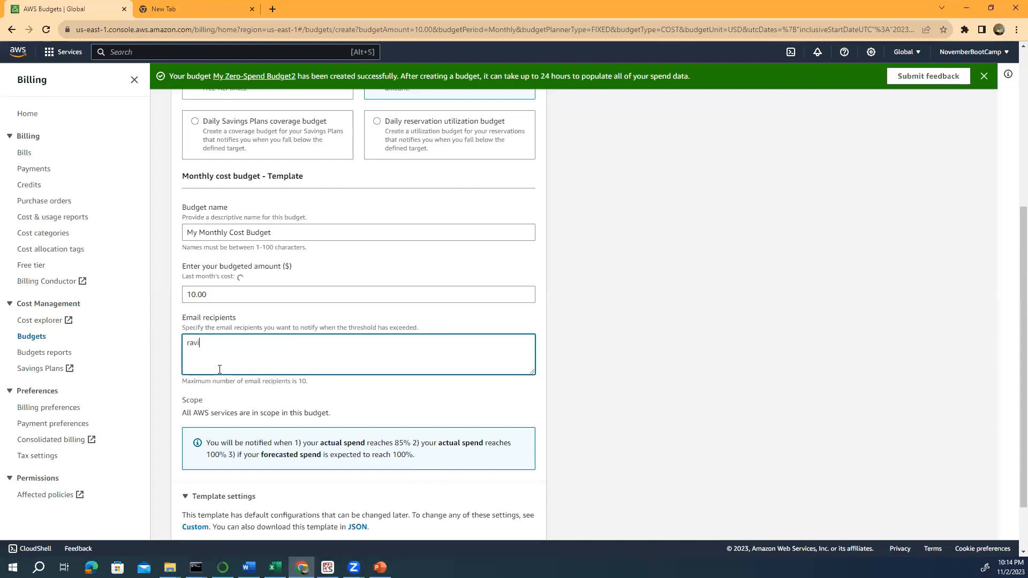
pyautogui.scroll(-2, 358, 402)
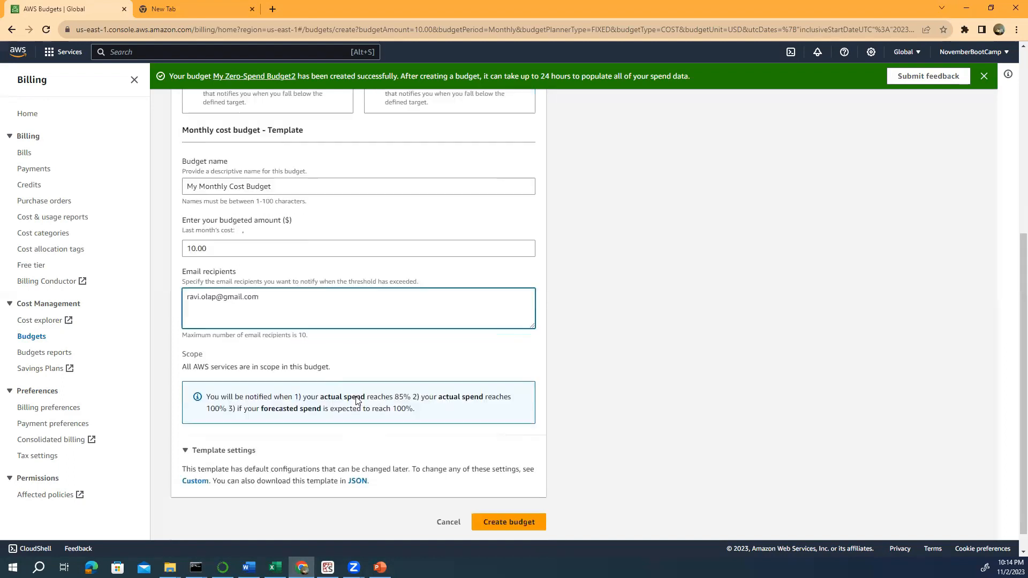
pyautogui.click(504, 511)
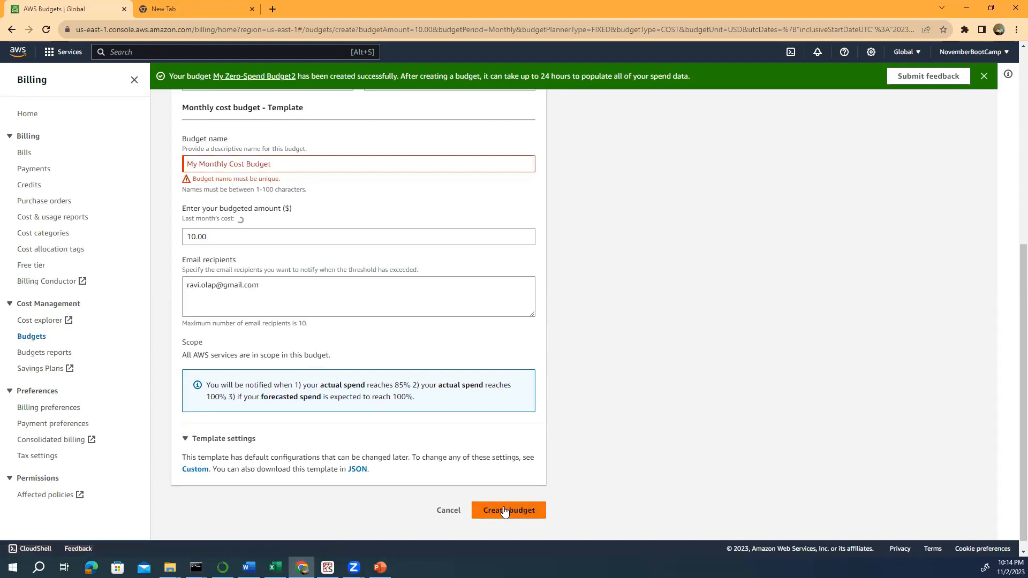
pyautogui.click(276, 162)
pyautogui.write('2')
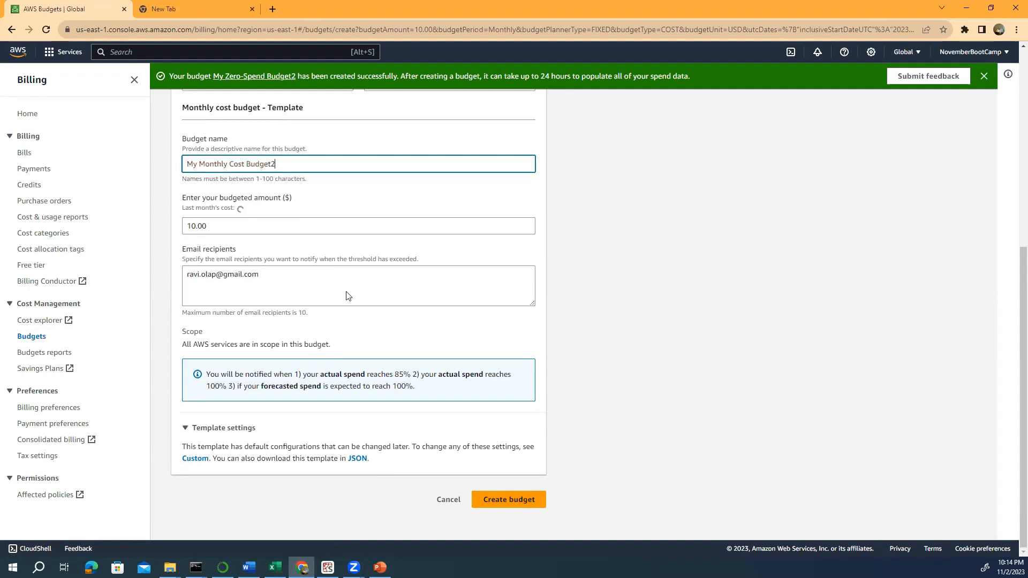
pyautogui.click(505, 500)
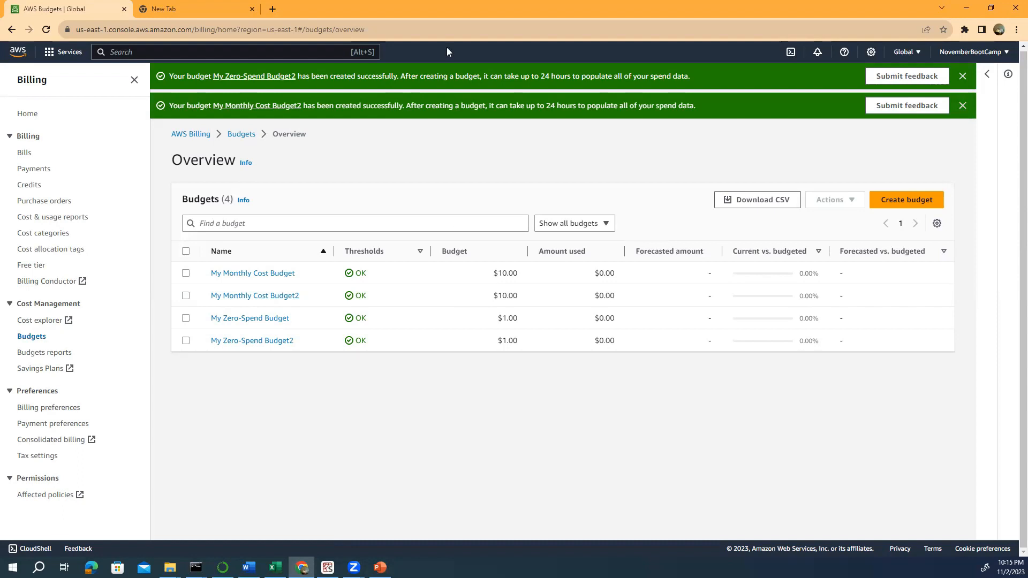
# - Open the Bills page and expand the Data Transfer and Simple Storage Service charges by region
pyautogui.click(26, 221)
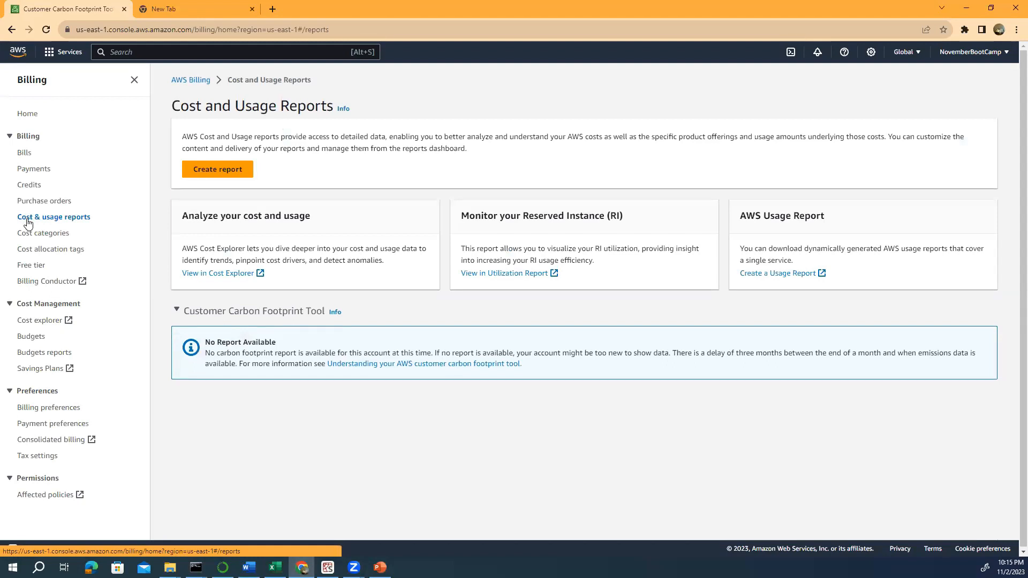
pyautogui.click(24, 156)
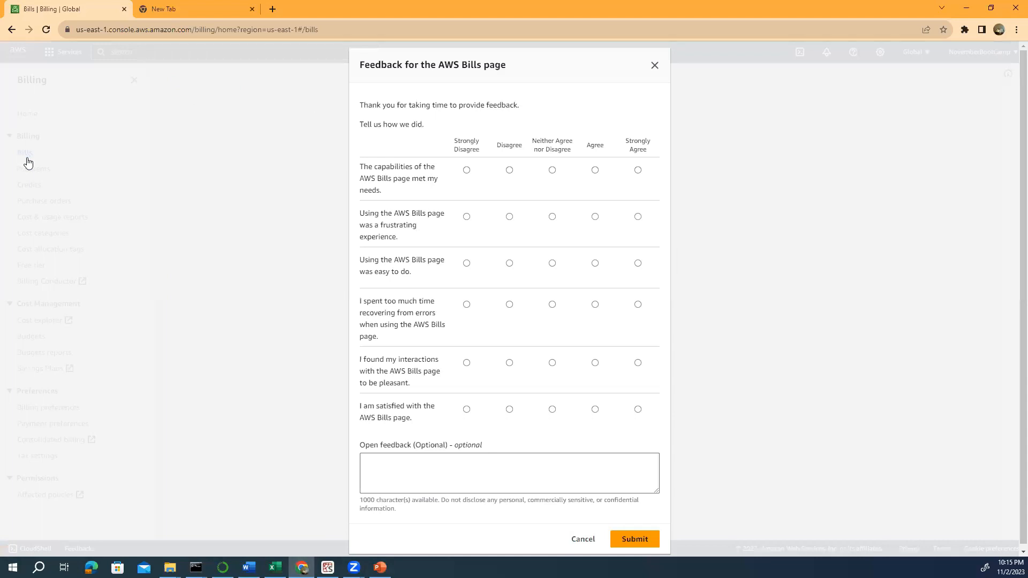
pyautogui.click(581, 541)
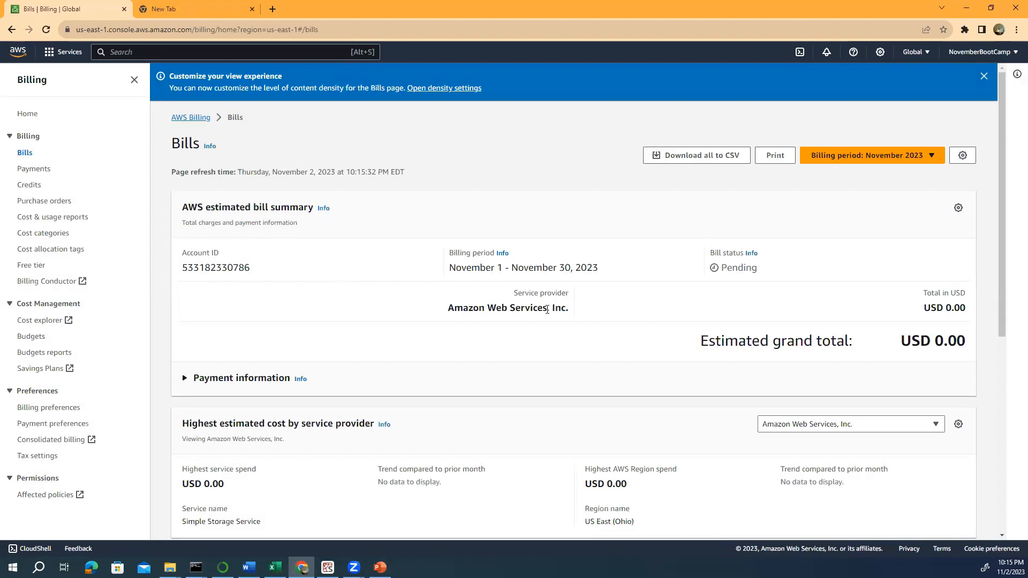
pyautogui.scroll(-2, 546, 308)
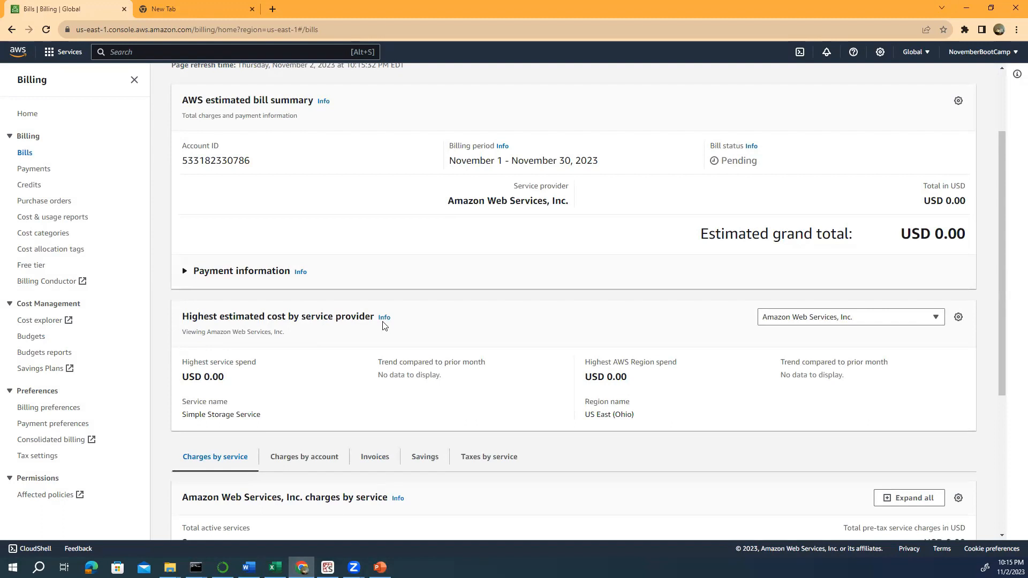
pyautogui.scroll(-5, 375, 321)
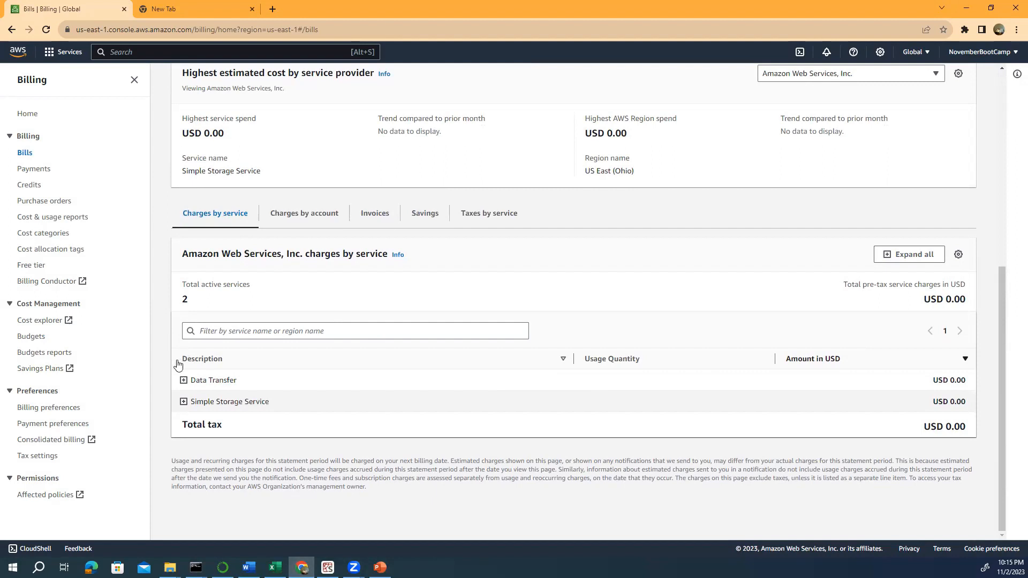
pyautogui.click(183, 381)
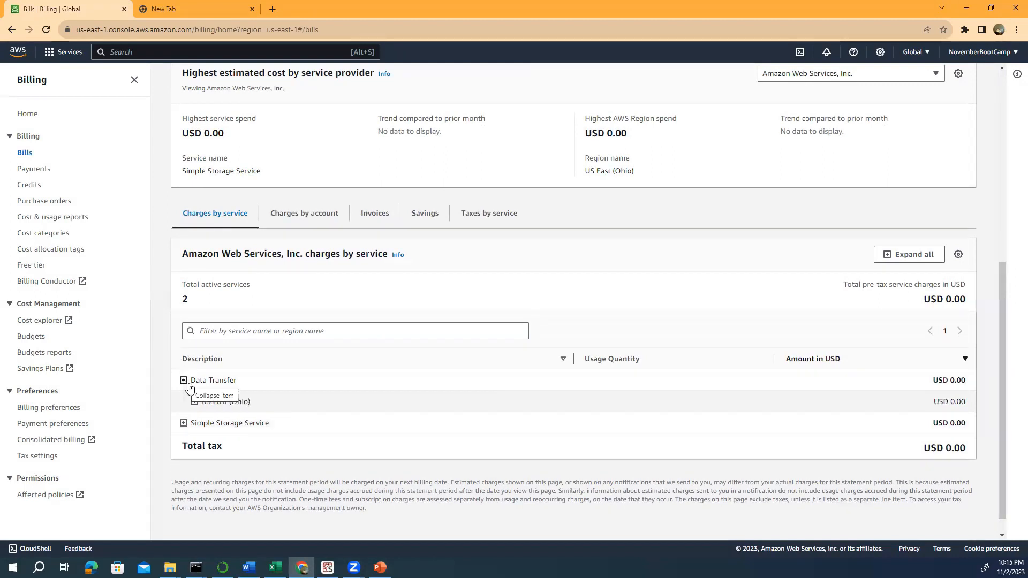
pyautogui.click(183, 423)
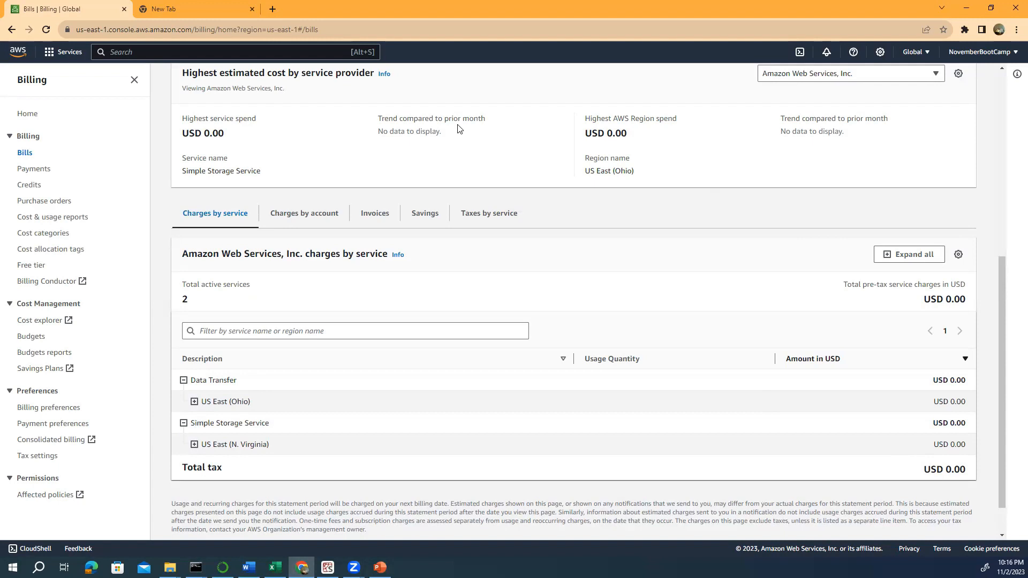
# - In a new tab, search Google for 'aws free tier limits'
pyautogui.click(272, 9)
pyautogui.write('goo')
pyautogui.press('Return')
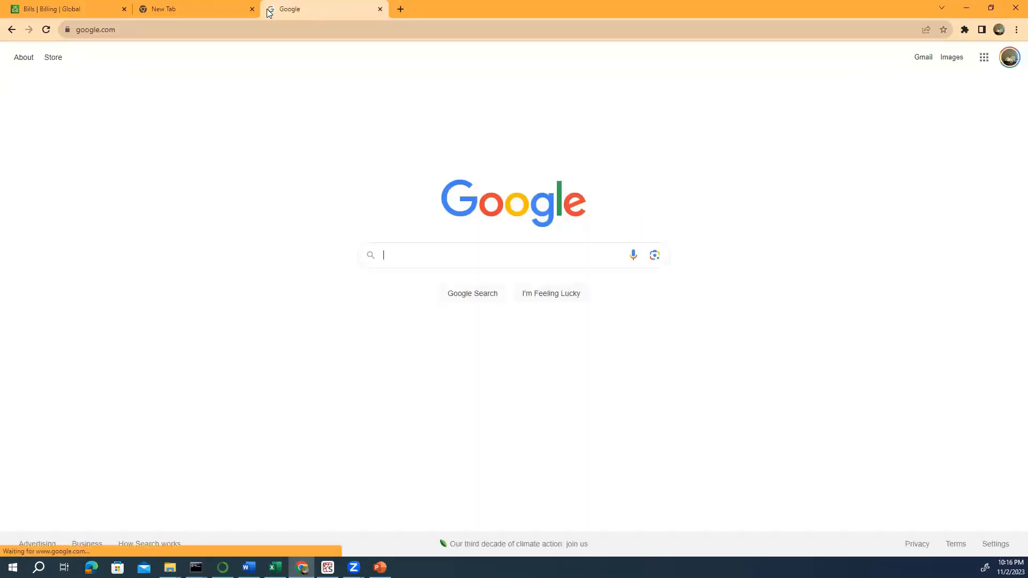
pyautogui.write('aws fee')
pyautogui.press('BackSpace')
pyautogui.press('BackSpace')
pyautogui.write('ree')
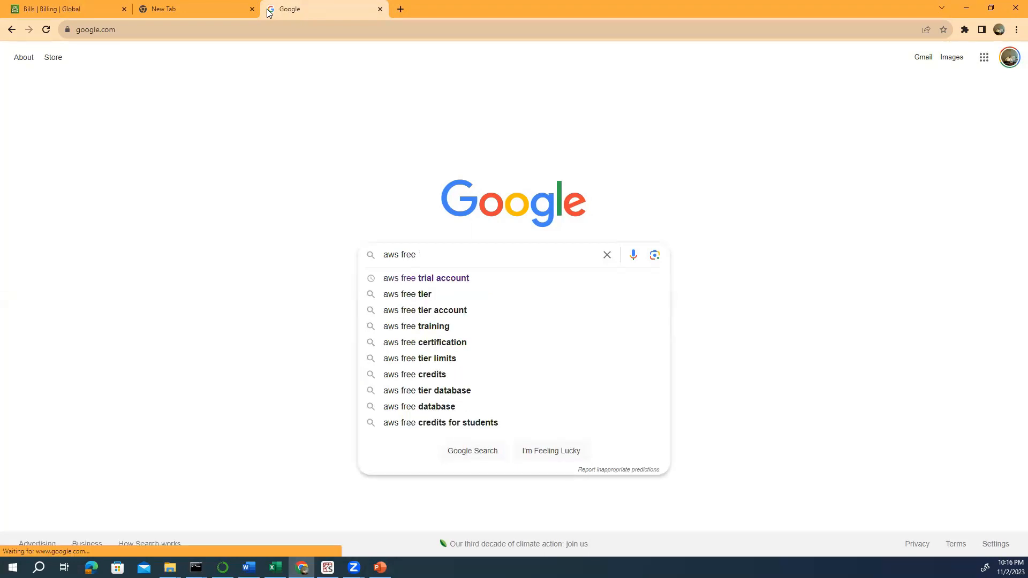
pyautogui.write(' tier limits')
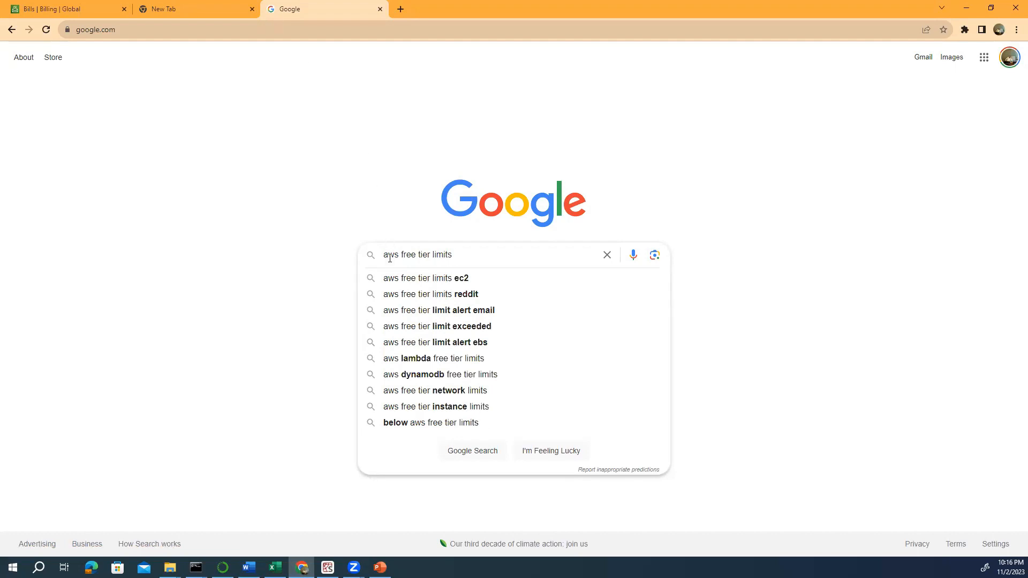
pyautogui.press('Return')
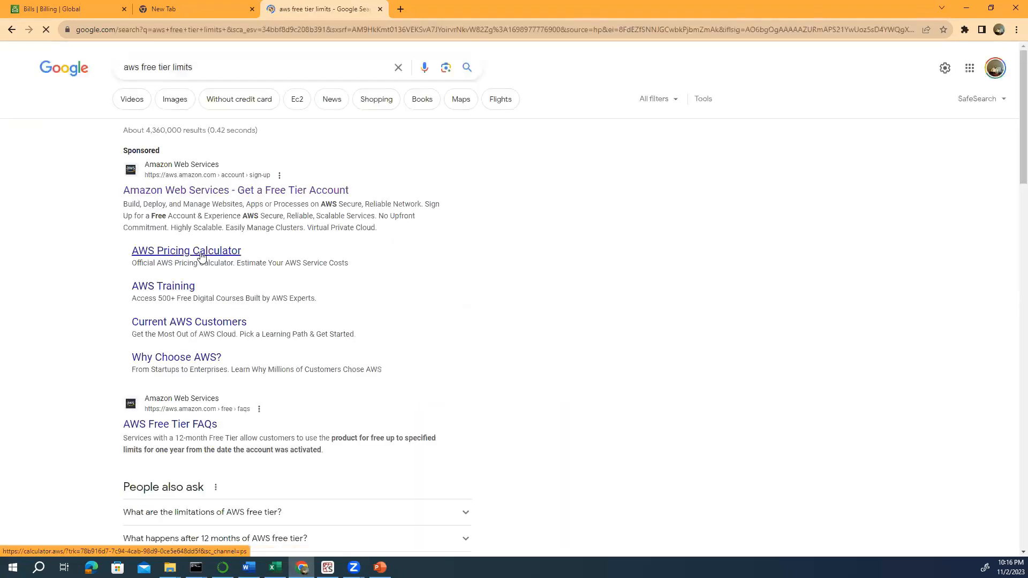
pyautogui.scroll(-2, 240, 254)
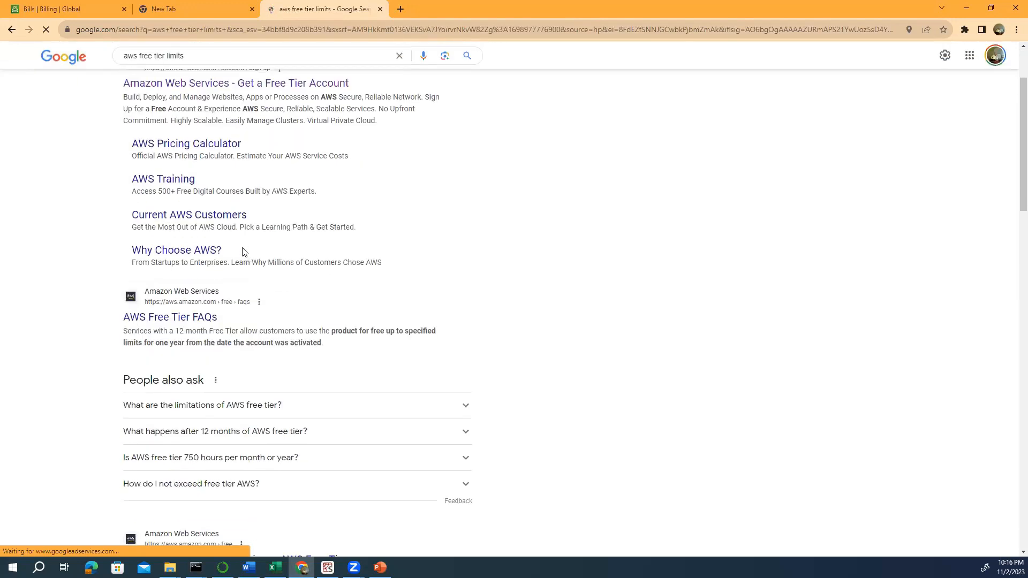
pyautogui.scroll(2, 235, 243)
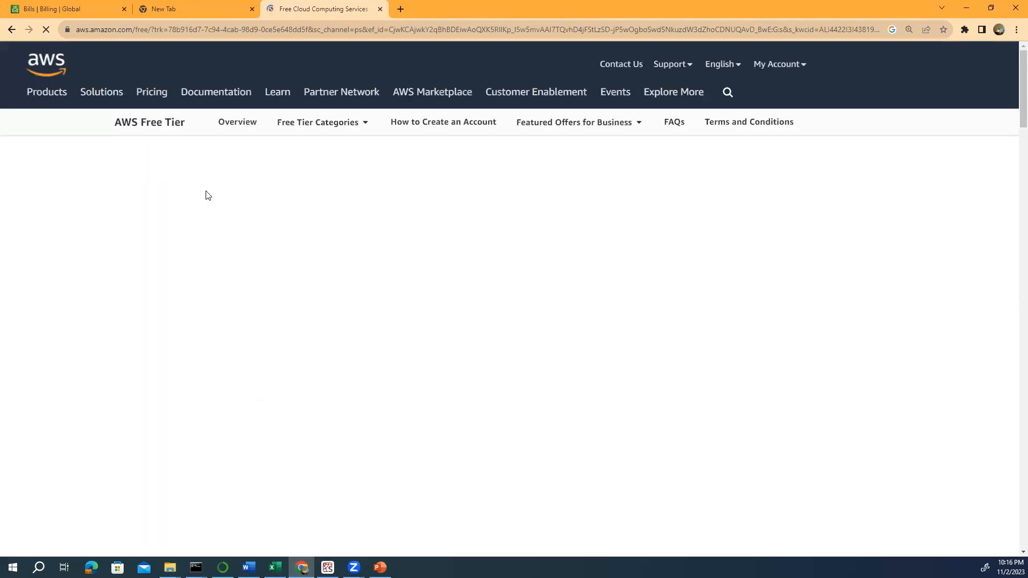
# - Browse the AWS Free Tier page and its product videos section, then open Free Tier Categories
pyautogui.scroll(-1, 206, 191)
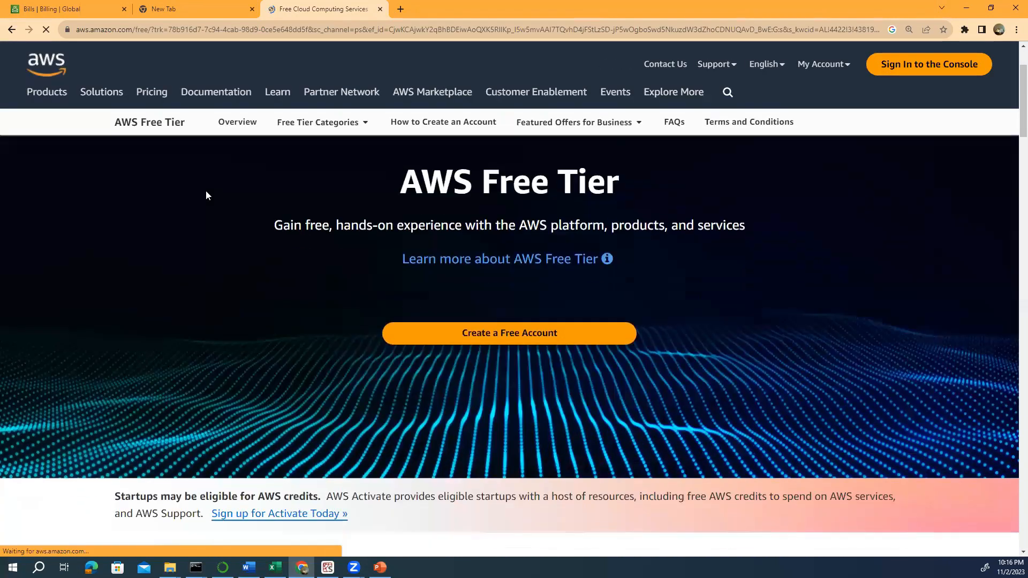
pyautogui.click(502, 264)
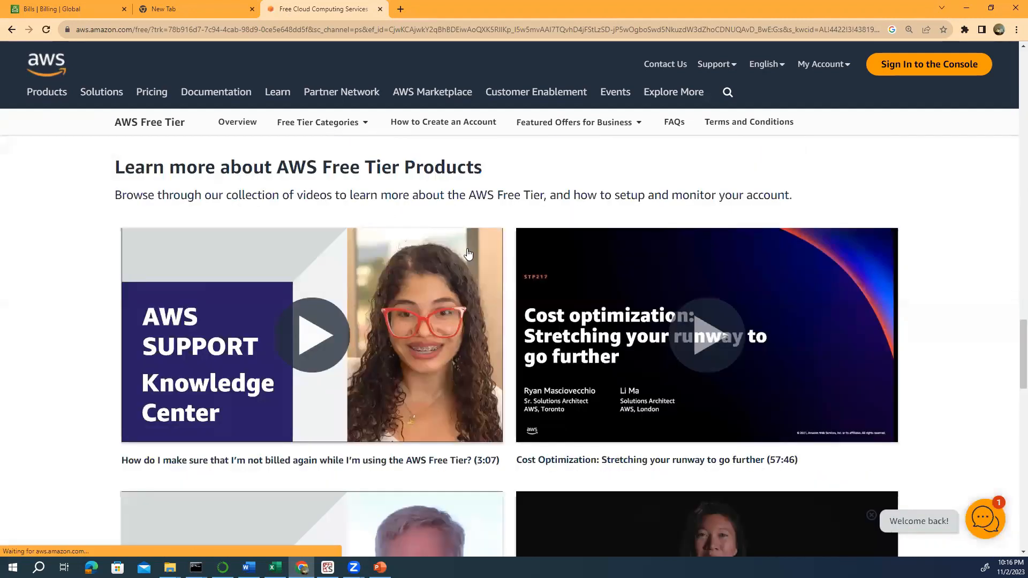
pyautogui.scroll(-5, 467, 247)
pyautogui.scroll(-7, 468, 248)
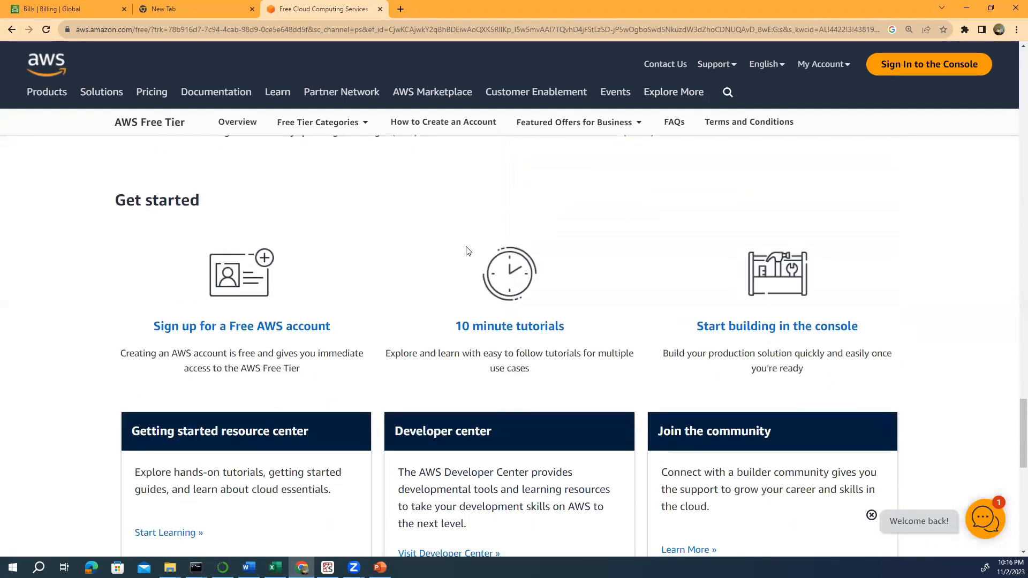
pyautogui.scroll(-7, 467, 246)
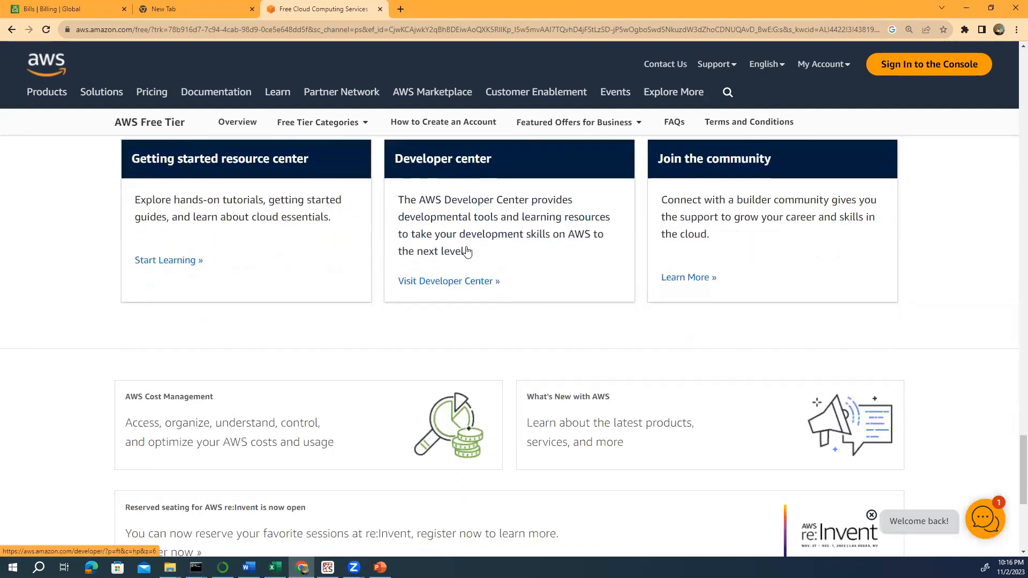
pyautogui.scroll(1, 467, 250)
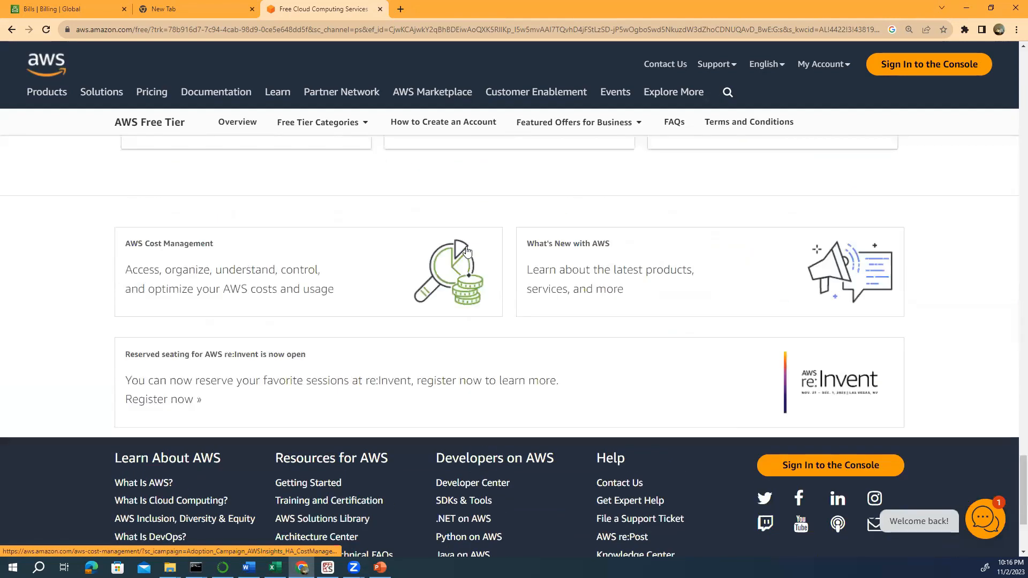
pyautogui.scroll(4, 466, 250)
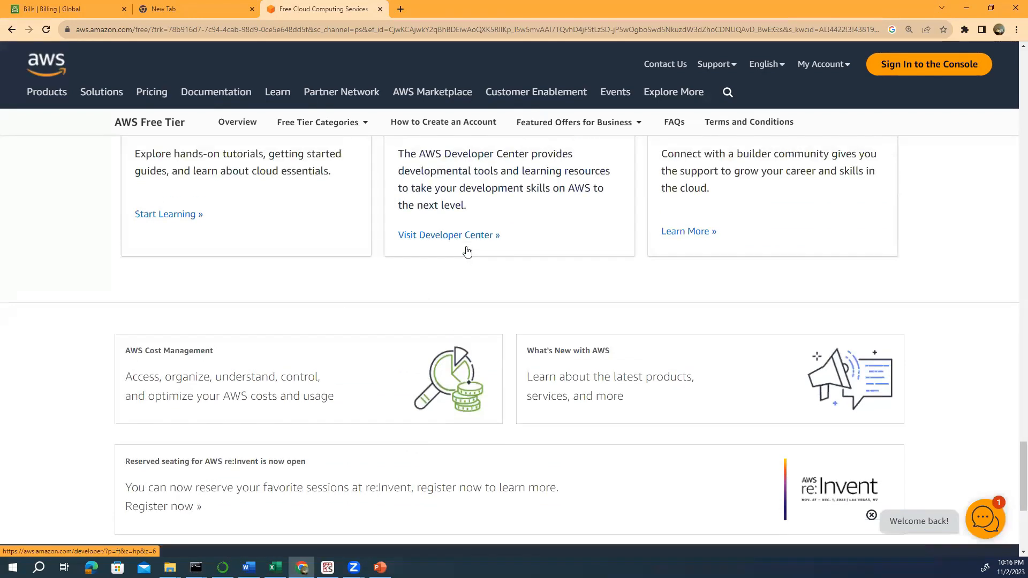
pyautogui.click(320, 122)
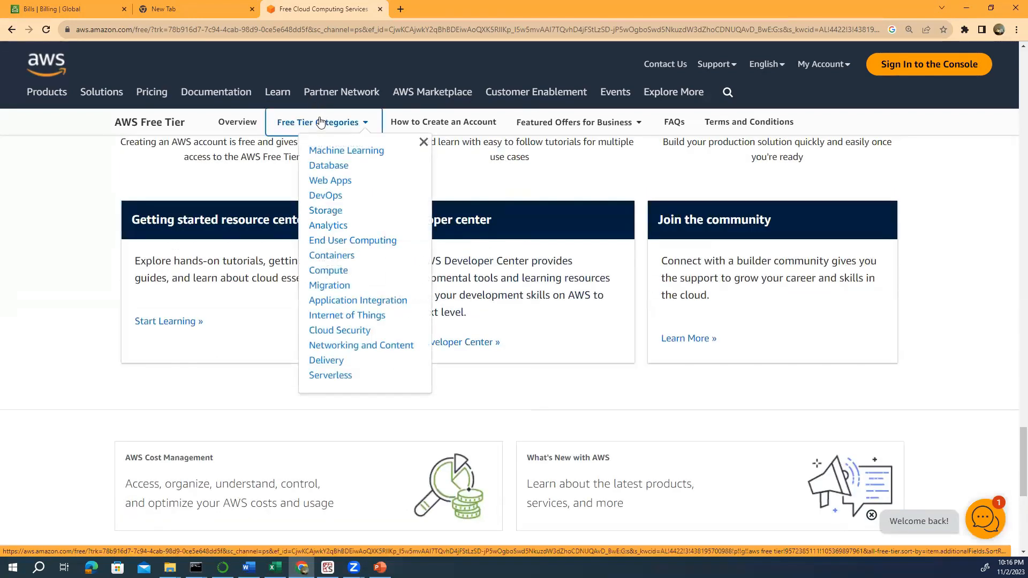
# - Review the Compute free offers, highlighting Amazon EC2's free monthly hours, then open Amazon EC2 Pricing
pyautogui.click(328, 270)
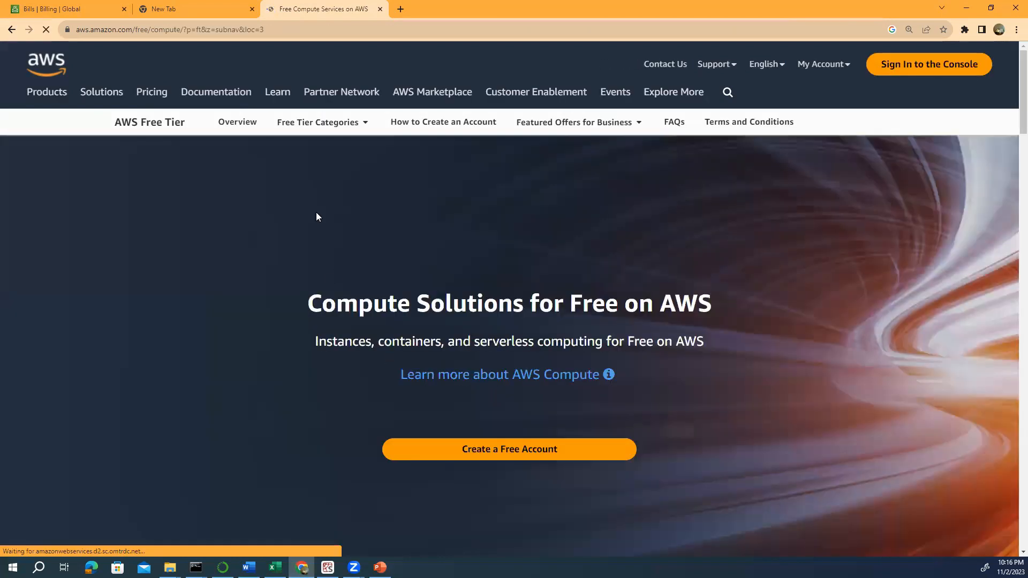
pyautogui.scroll(-5, 319, 226)
pyautogui.scroll(-8, 319, 227)
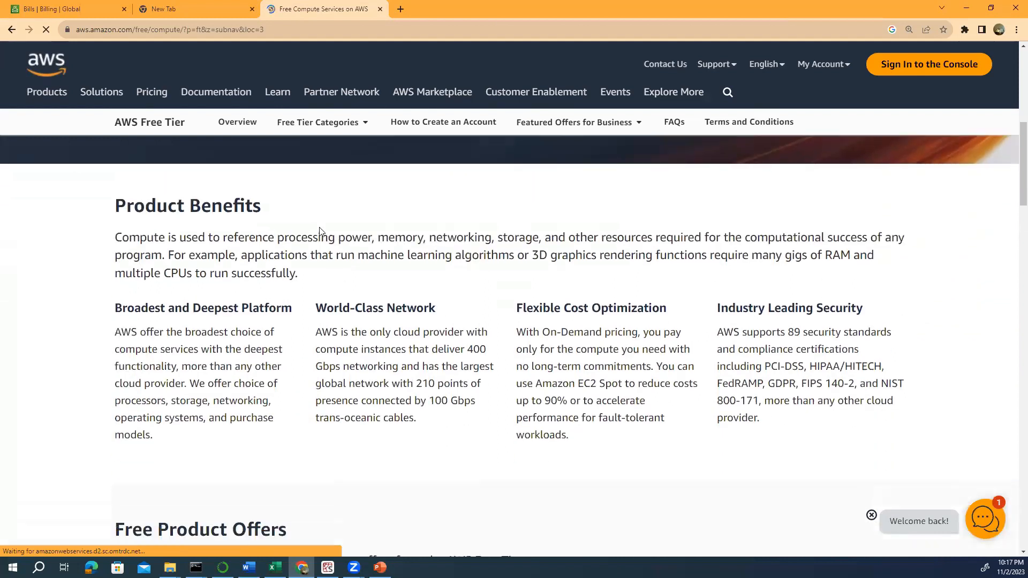
pyautogui.scroll(-2, 321, 231)
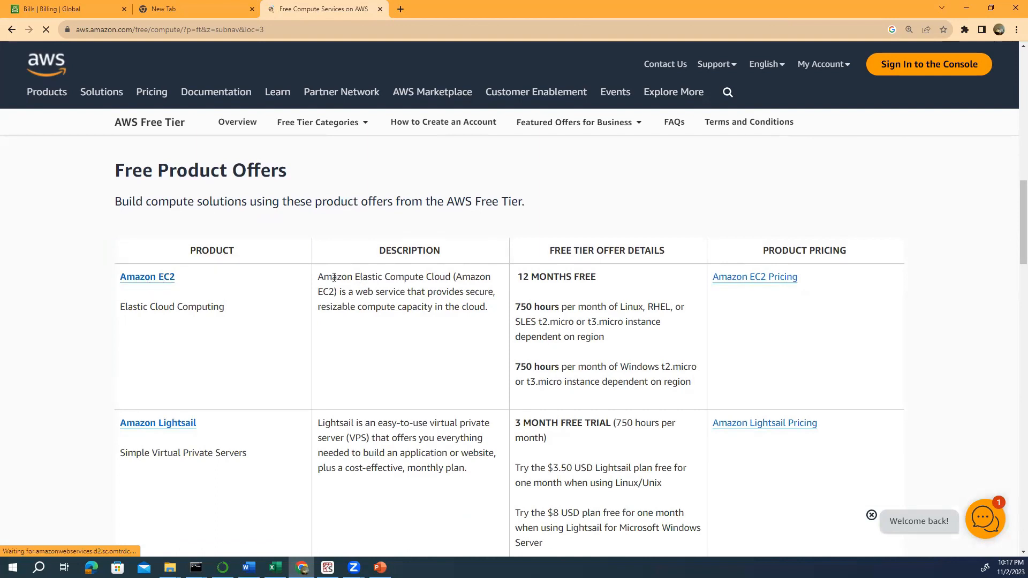
pyautogui.moveTo(323, 281); pyautogui.dragTo(435, 278)
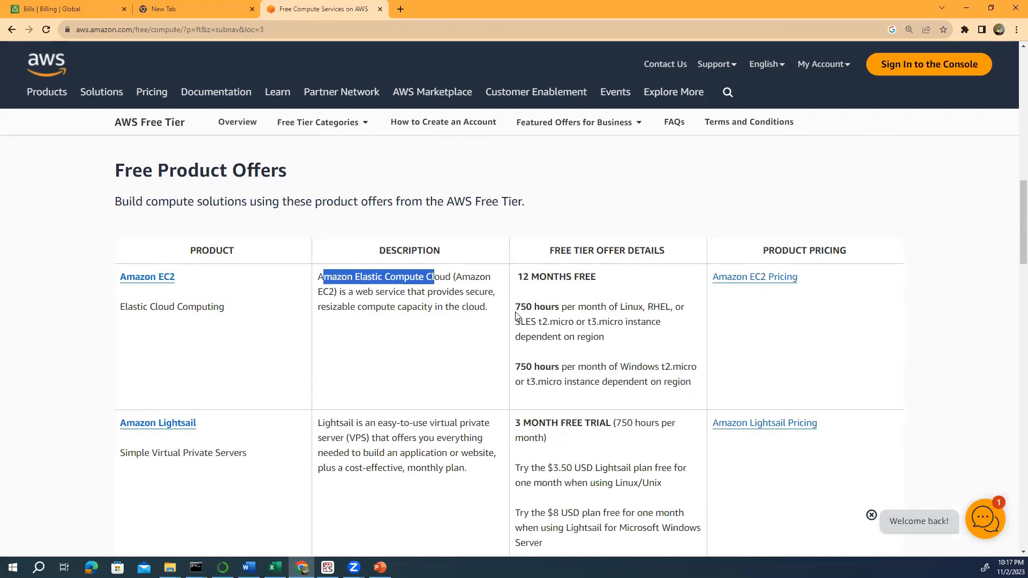
pyautogui.moveTo(520, 308); pyautogui.dragTo(612, 325)
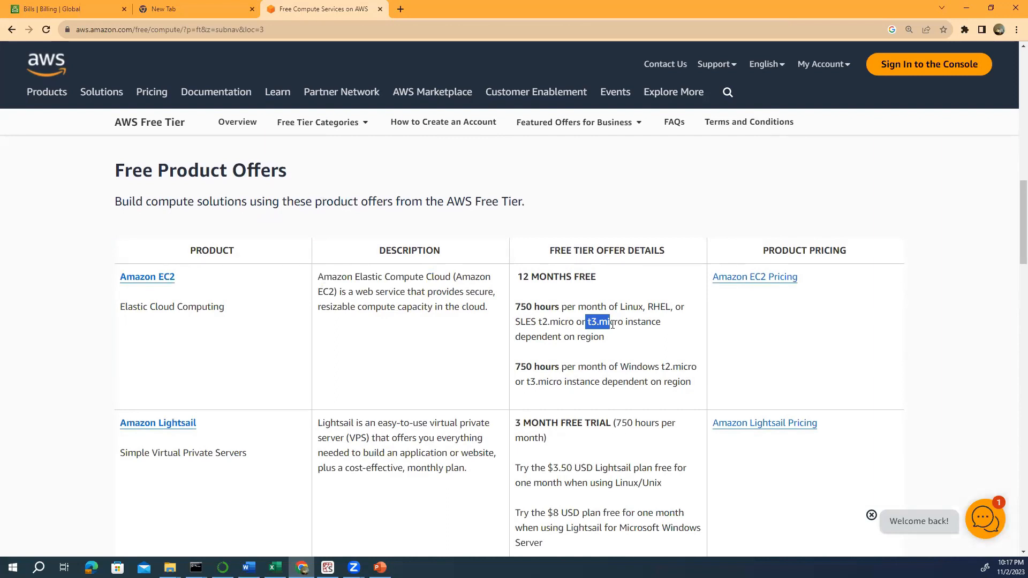
pyautogui.click(732, 283)
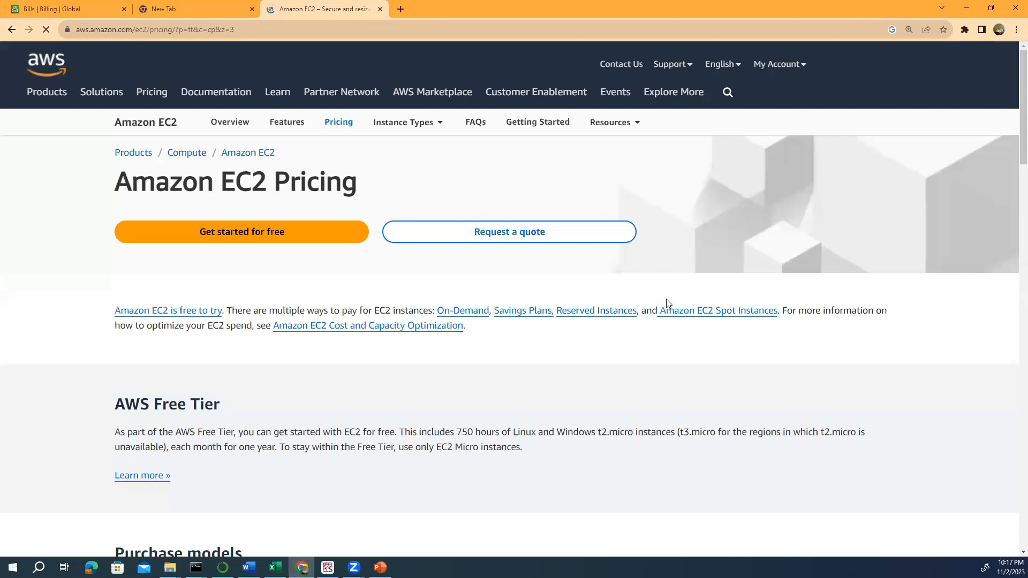
pyautogui.scroll(-7, 591, 315)
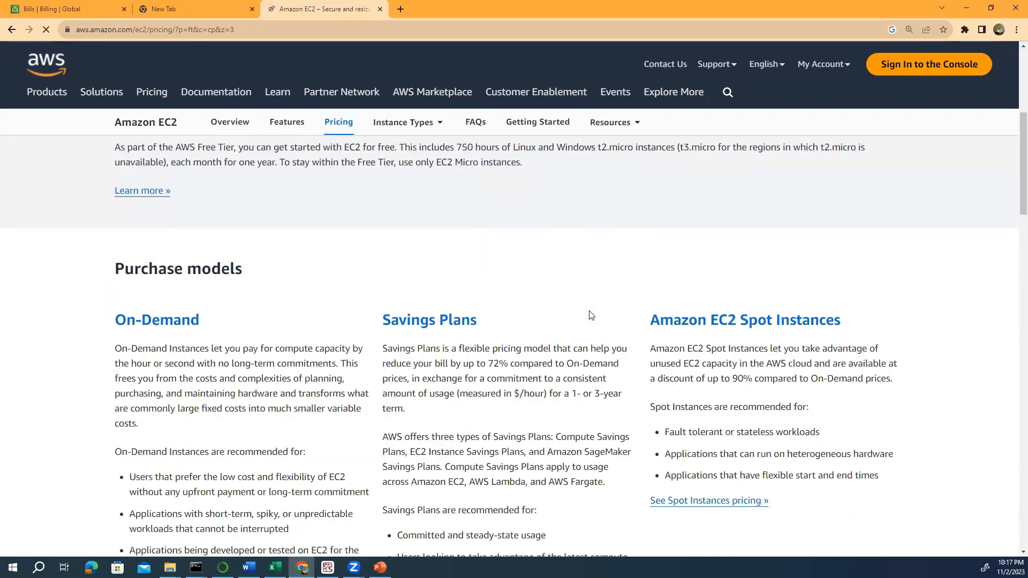
pyautogui.scroll(-3, 591, 315)
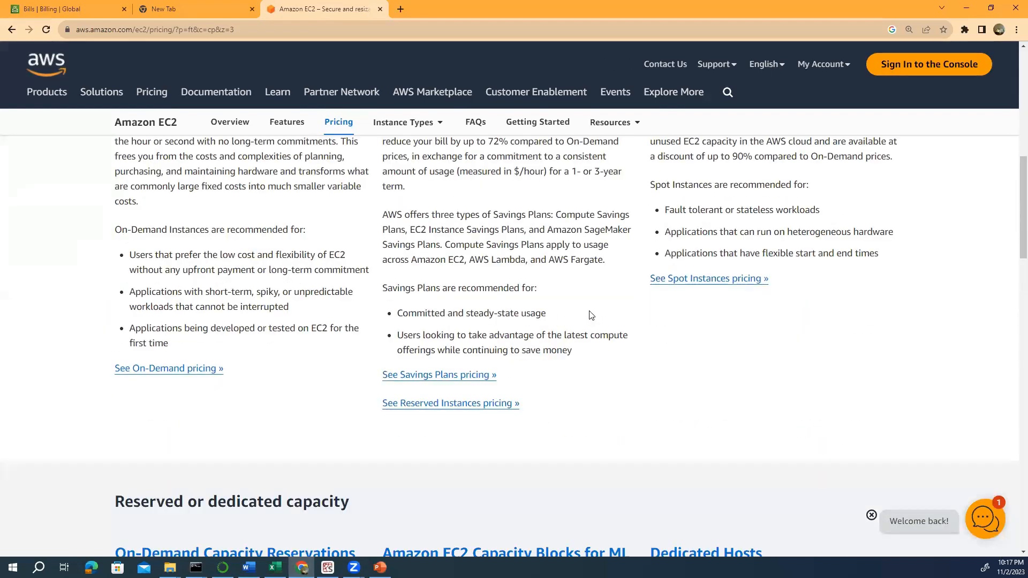
pyautogui.scroll(-10, 591, 315)
pyautogui.scroll(-4, 591, 315)
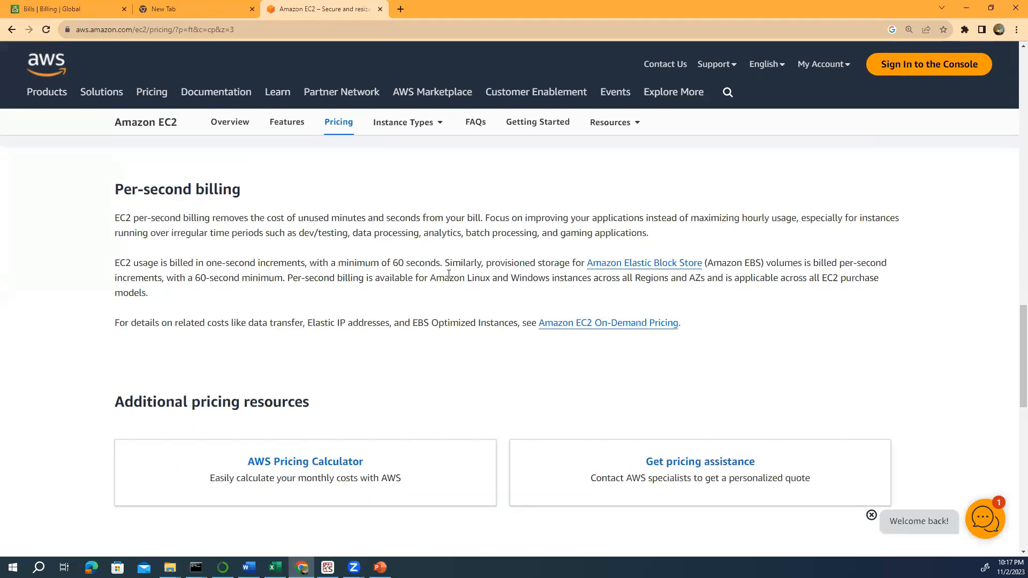
pyautogui.scroll(-3, 482, 289)
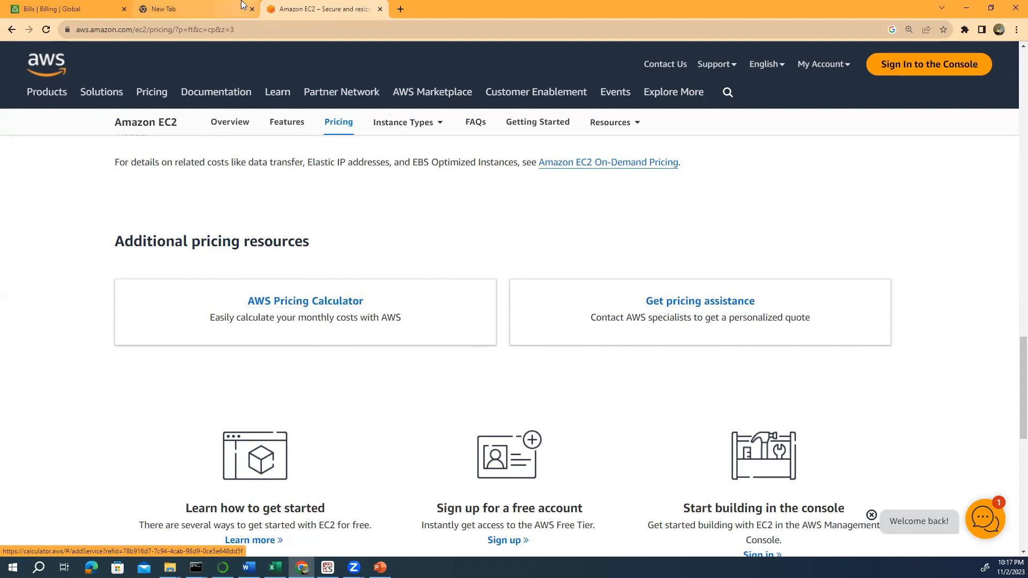
pyautogui.moveTo(241, 5)
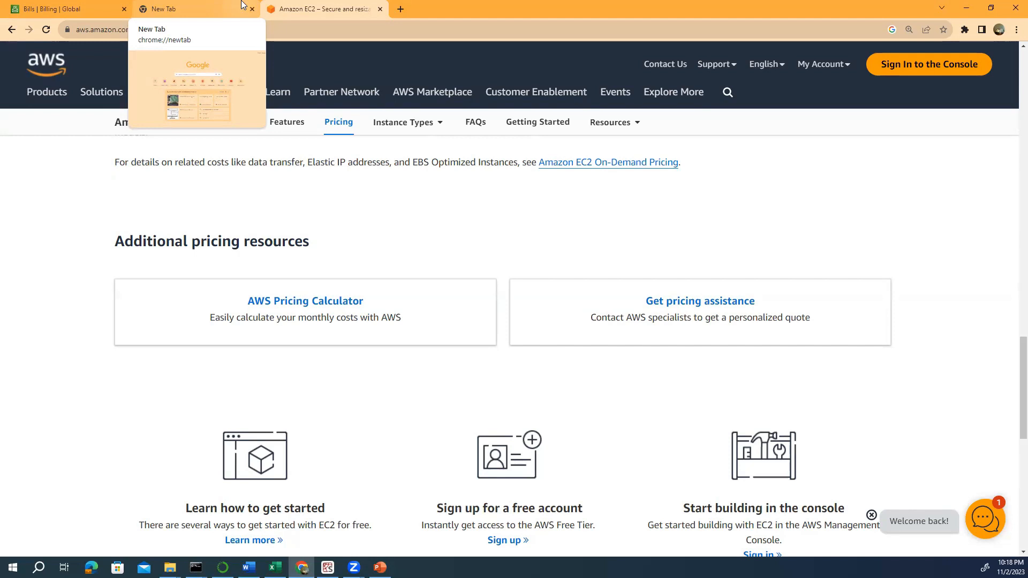
# - From Bills, open the billing Account page and review its Regions and IAM billing access settings
pyautogui.click(93, 5)
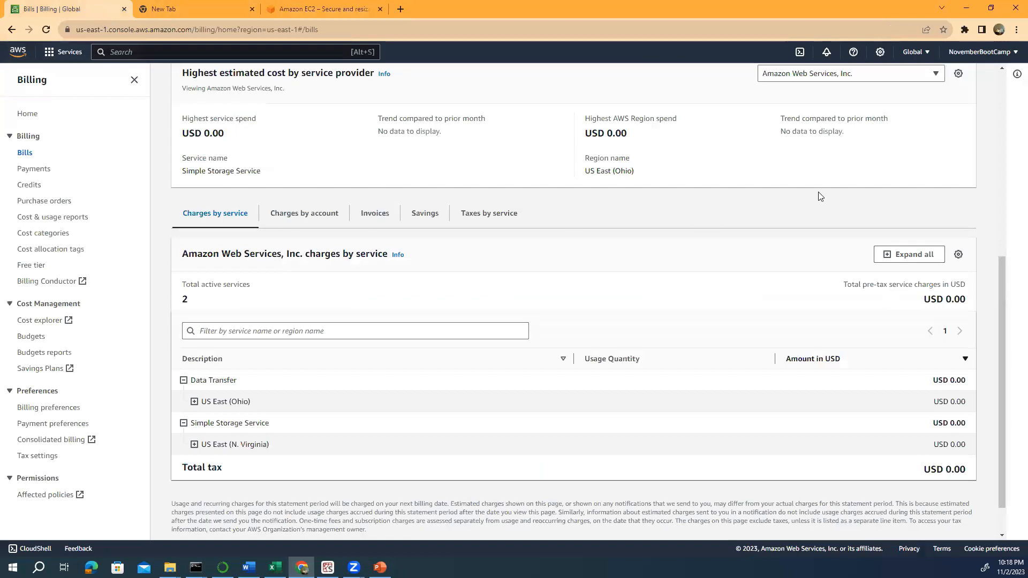
pyautogui.click(964, 52)
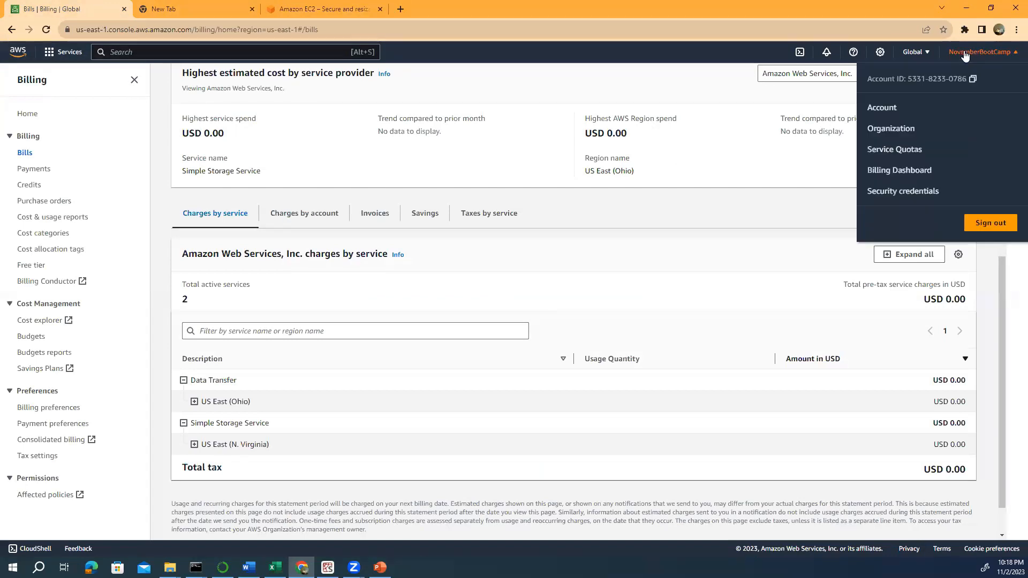
pyautogui.click(883, 109)
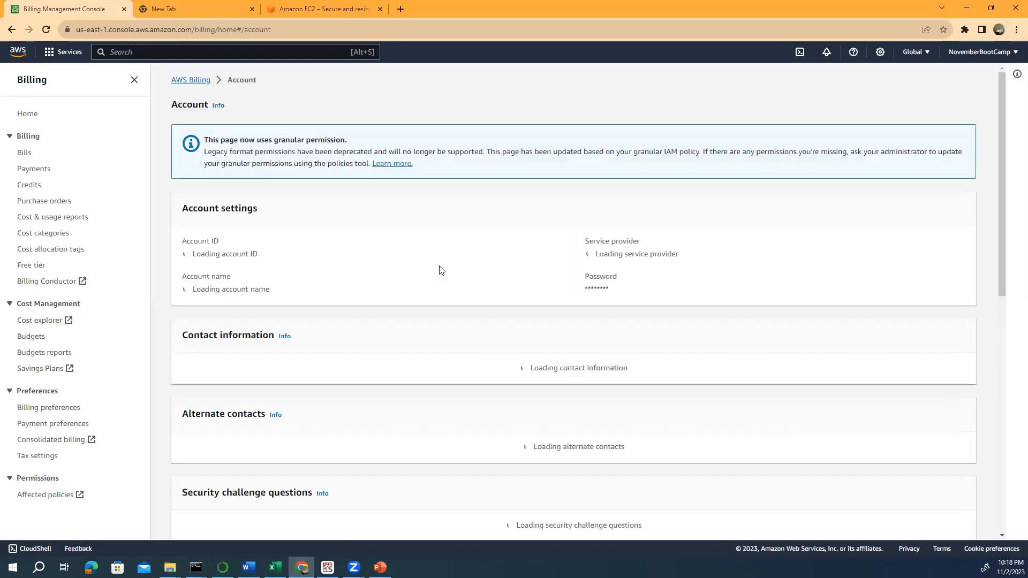
pyautogui.scroll(-10, 440, 269)
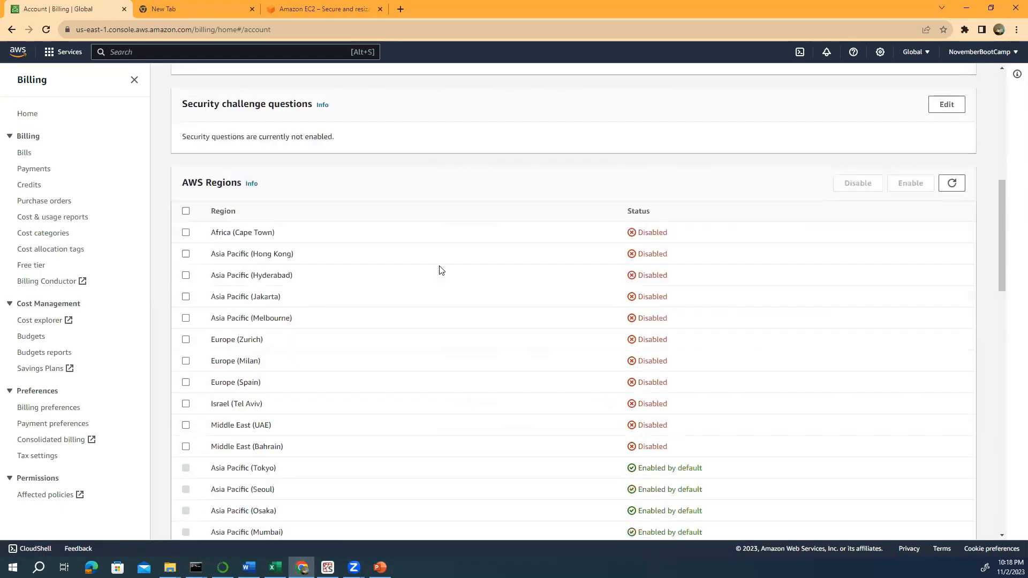
pyautogui.scroll(-8, 440, 270)
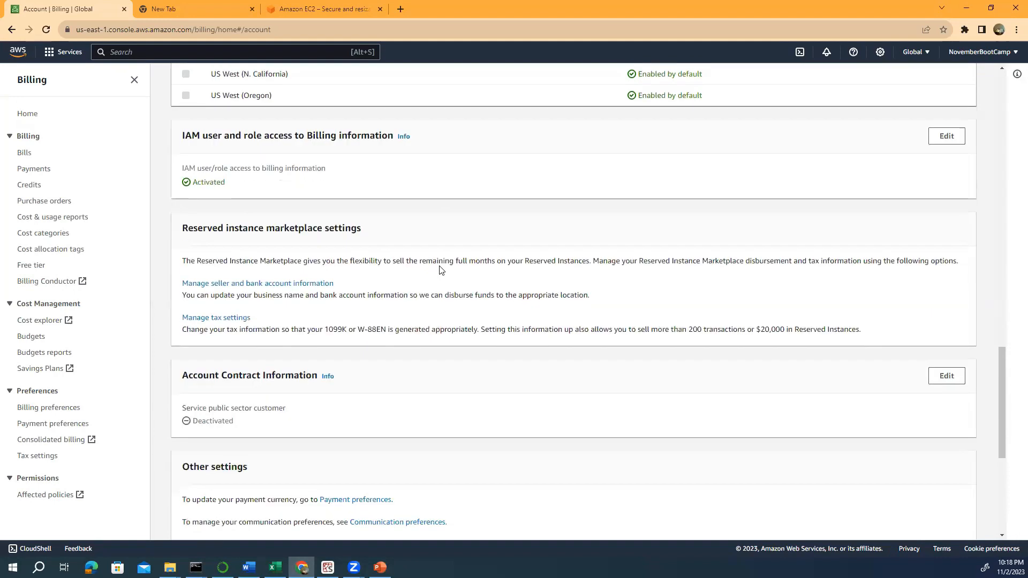
pyautogui.scroll(-6, 440, 270)
pyautogui.scroll(4, 440, 269)
pyautogui.scroll(9, 440, 269)
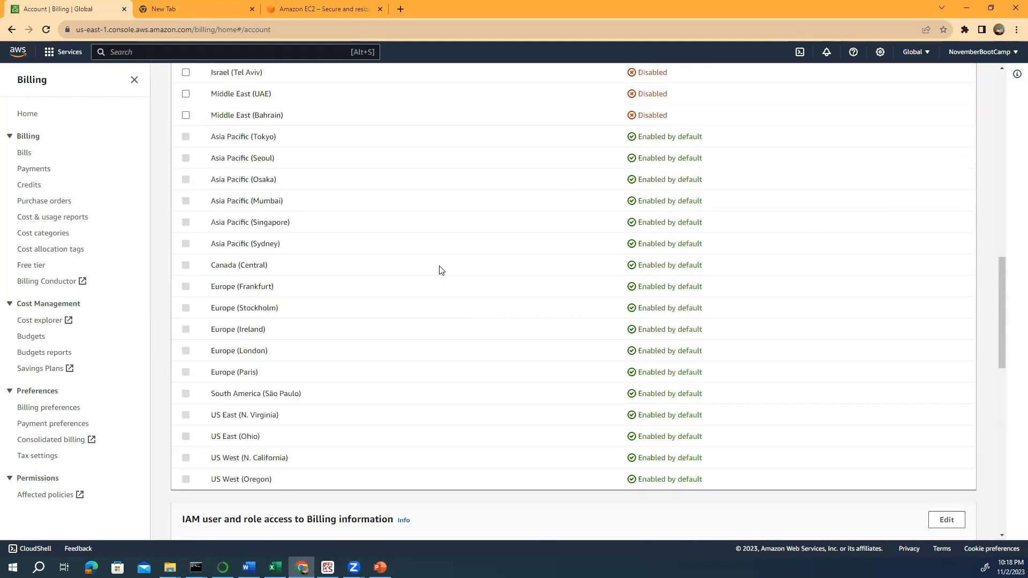
pyautogui.scroll(8, 440, 269)
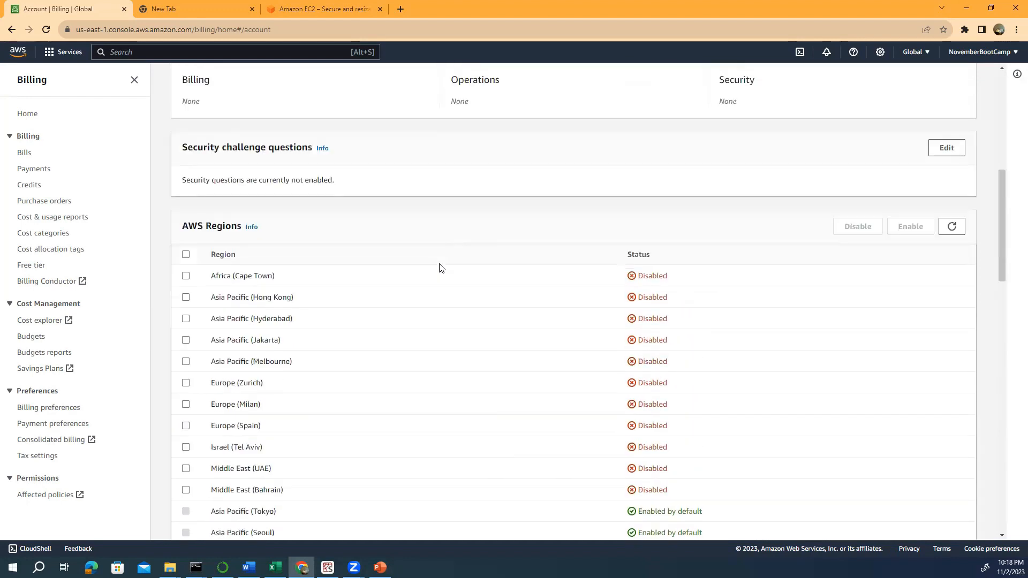
pyautogui.scroll(2, 440, 268)
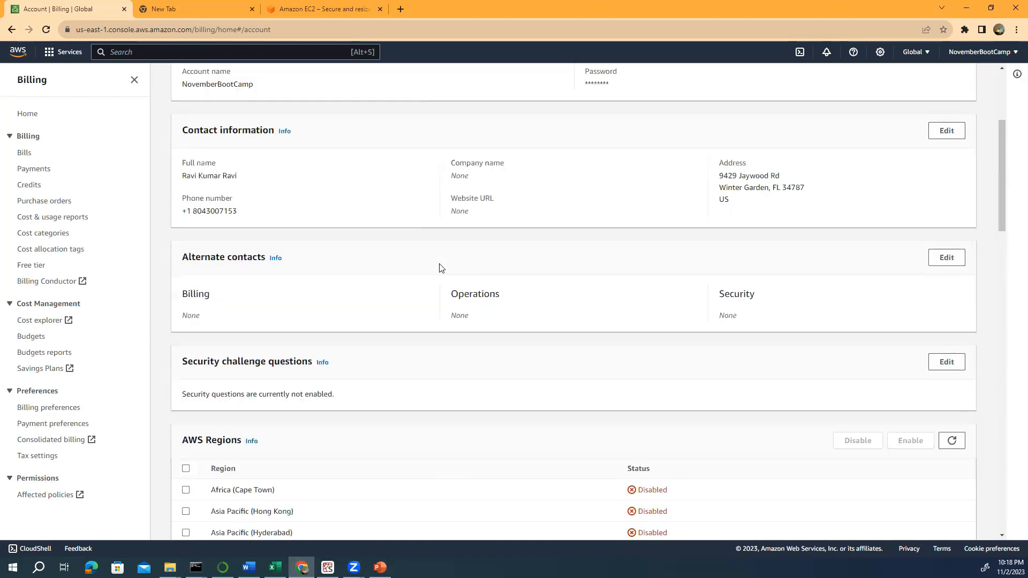
pyautogui.scroll(-8, 440, 268)
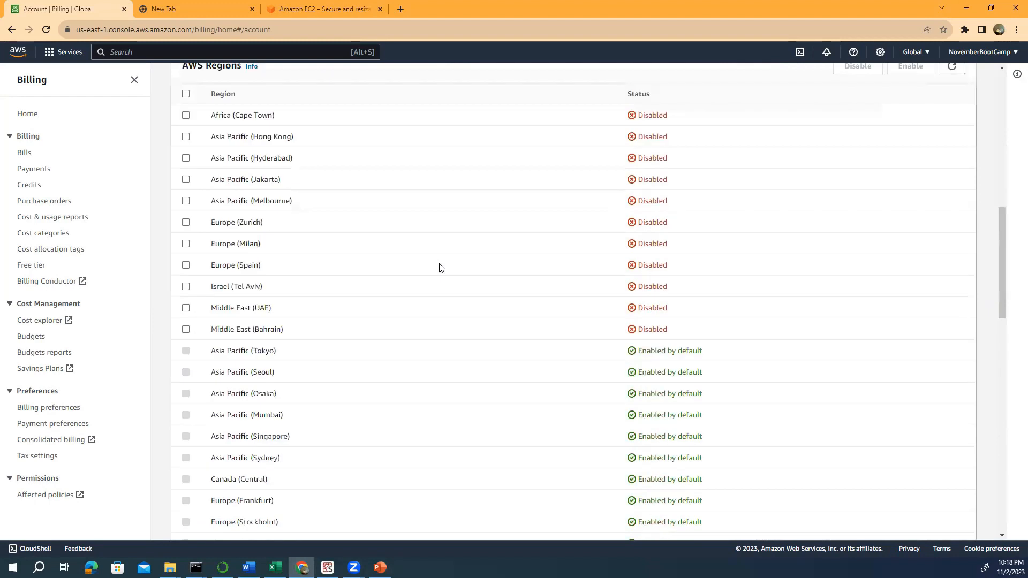
pyautogui.scroll(-6, 440, 269)
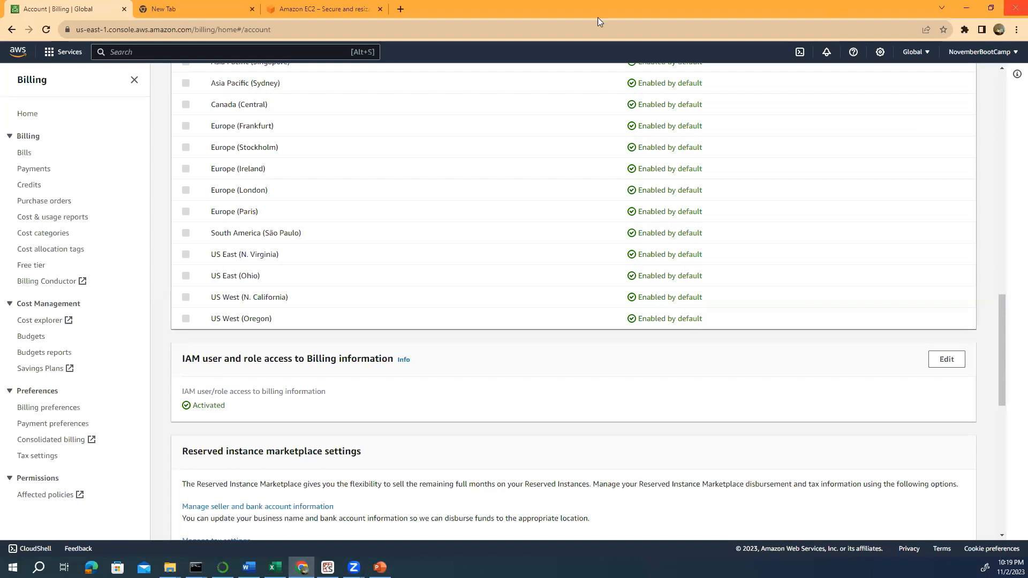
# - Check the account menu, collapse and restore the Billing navigation, then open the Services menu
pyautogui.click(972, 54)
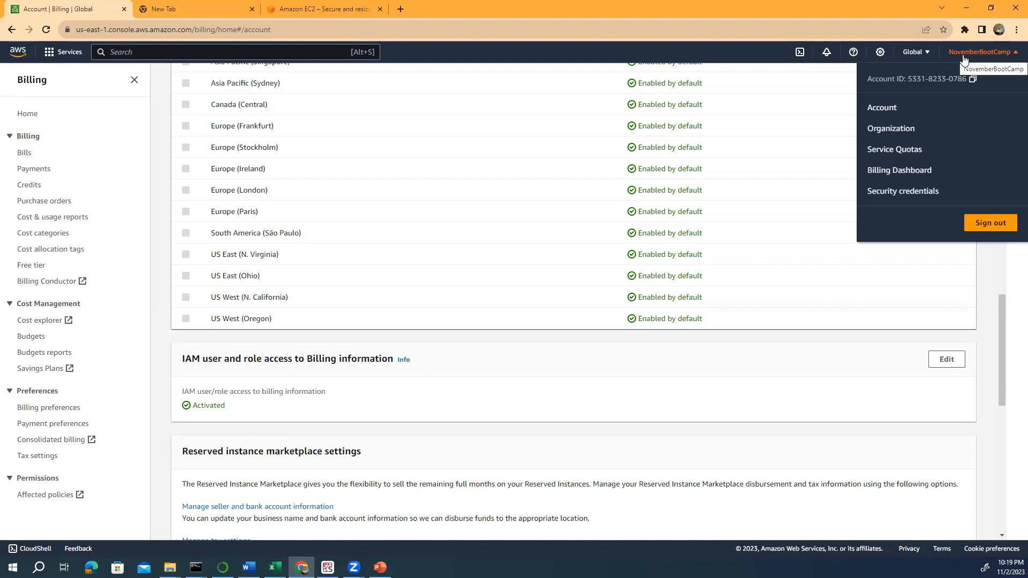
pyautogui.click(134, 80)
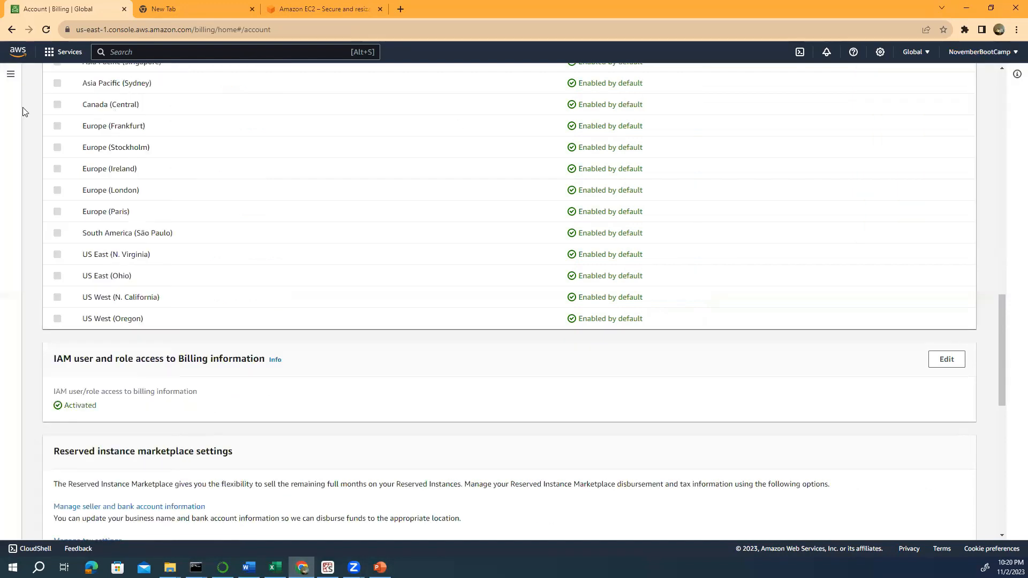
pyautogui.click(12, 81)
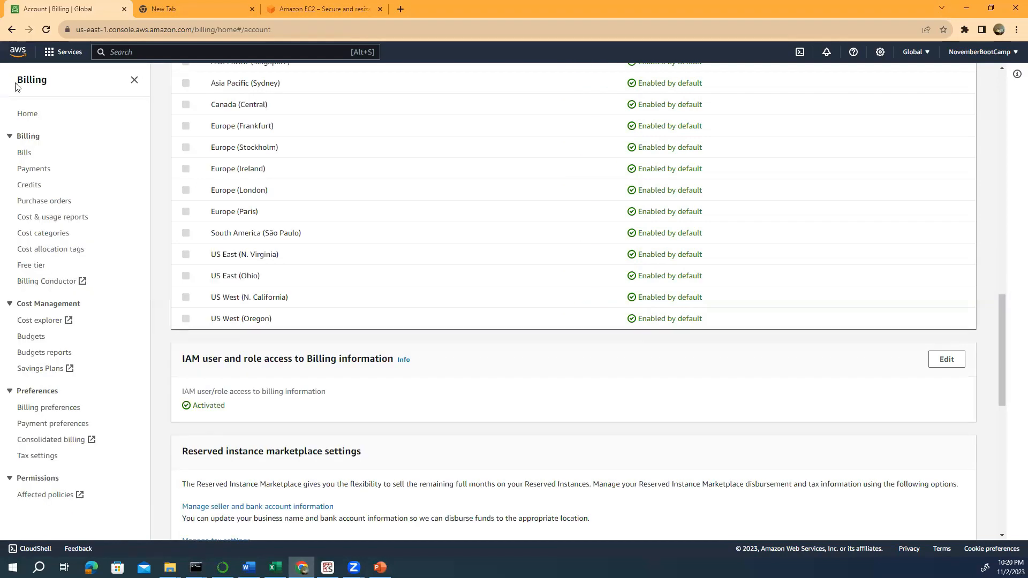
pyautogui.click(62, 54)
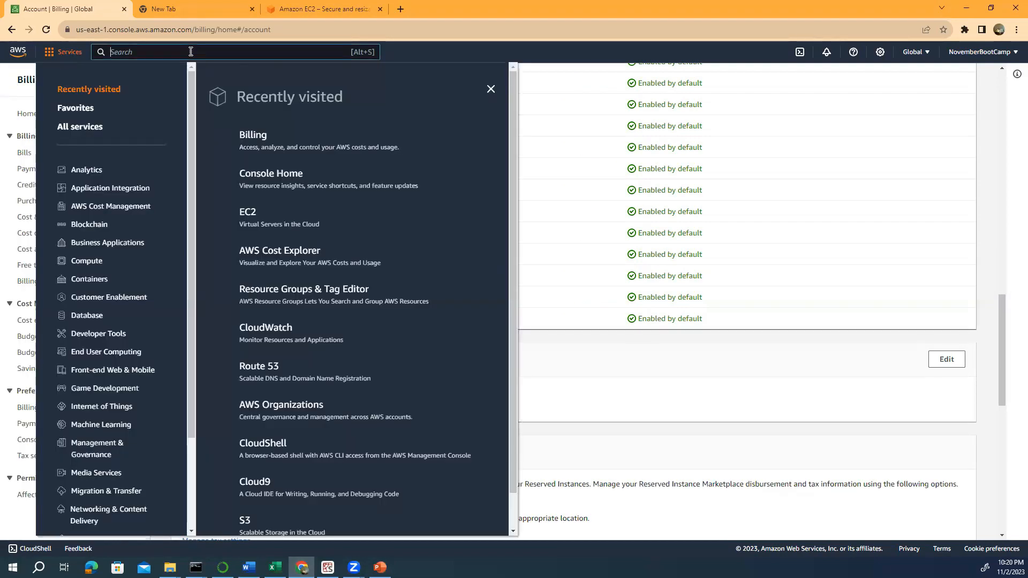
# - Search services for 'iam' and open the IAM Dashboard
pyautogui.click(190, 51)
pyautogui.write('iam')
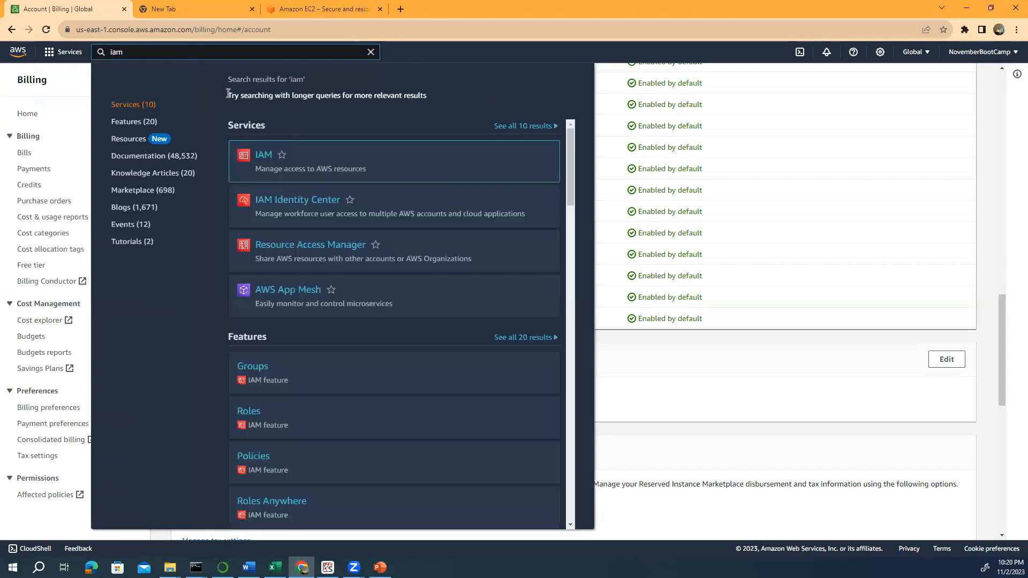
pyautogui.click(262, 155)
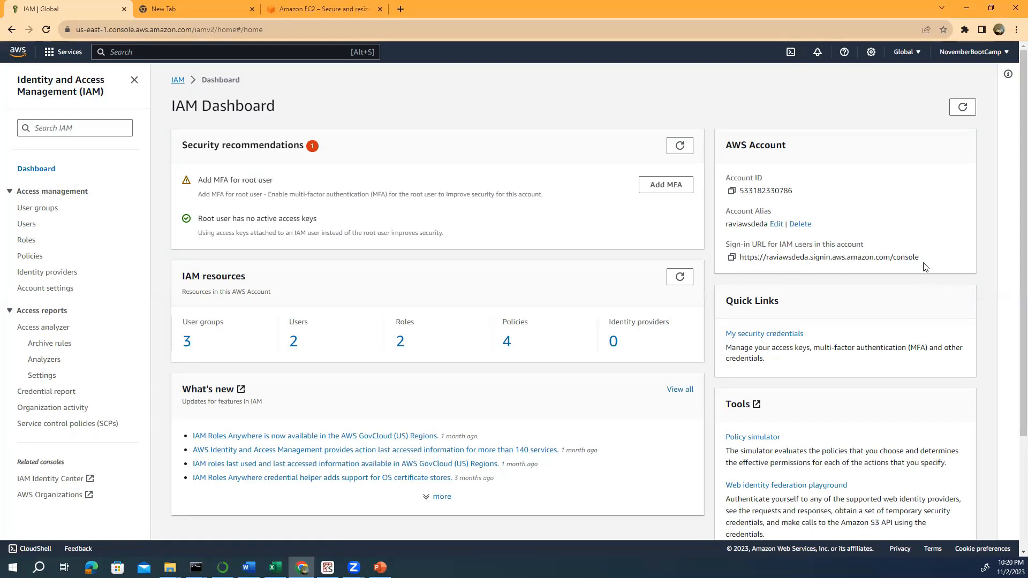
# - Copy the IAM users' sign-in URL from the dashboard
pyautogui.moveTo(924, 266); pyautogui.dragTo(731, 260)
pyautogui.click(731, 259)
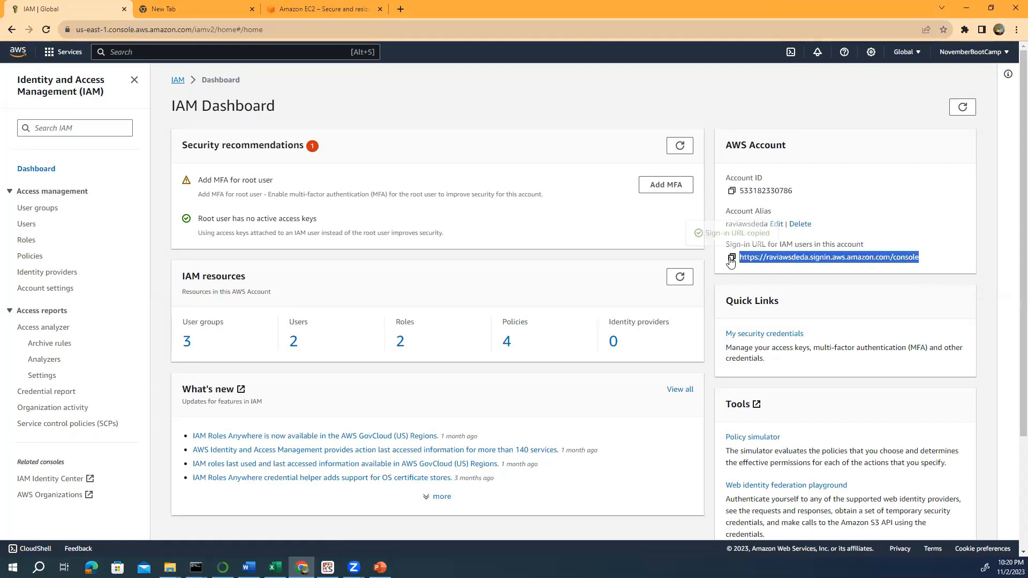
pyautogui.click(1011, 34)
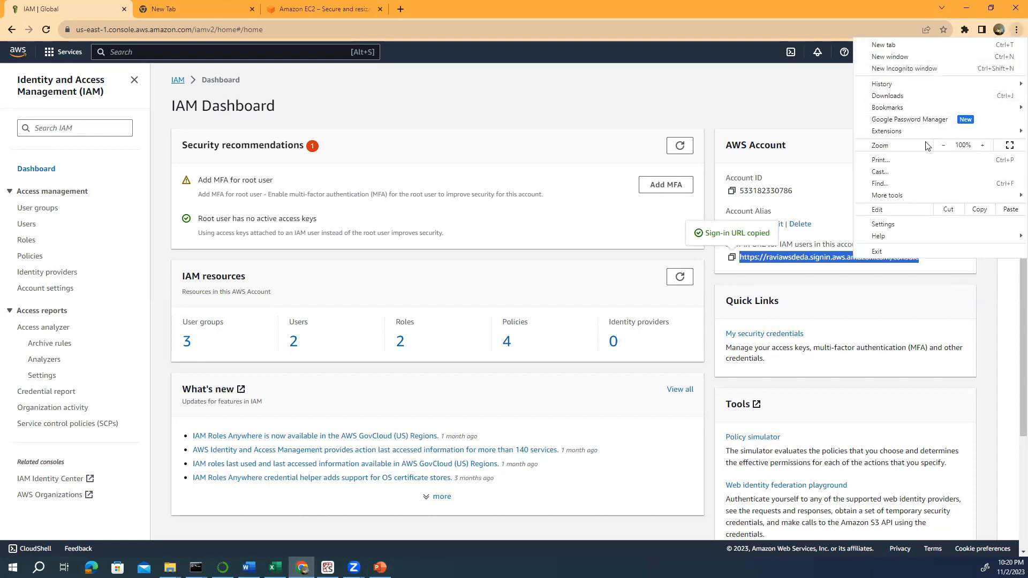
# - In a new incognito window, load the copied sign-in URL and sign in with the IAM user's credentials
pyautogui.click(882, 74)
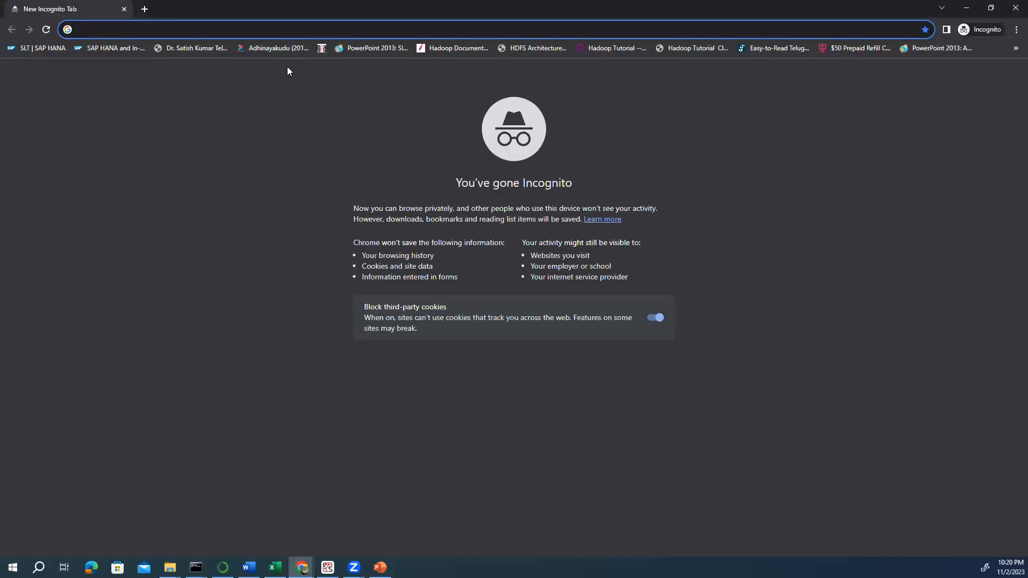
pyautogui.hotkey('ctrl', 'v')
pyautogui.press('Return')
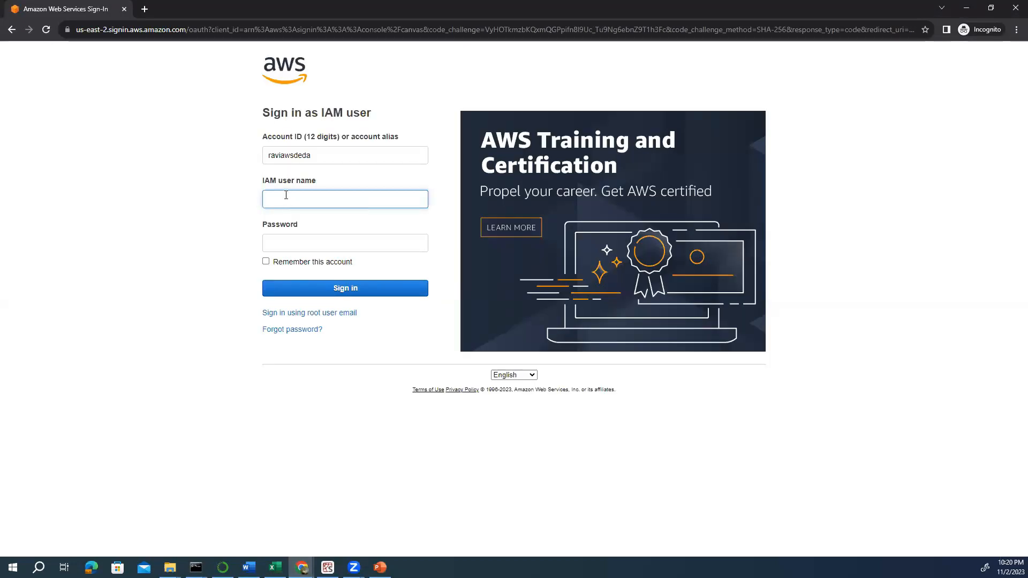
pyautogui.write('AWSDEDA')
pyautogui.click(285, 238)
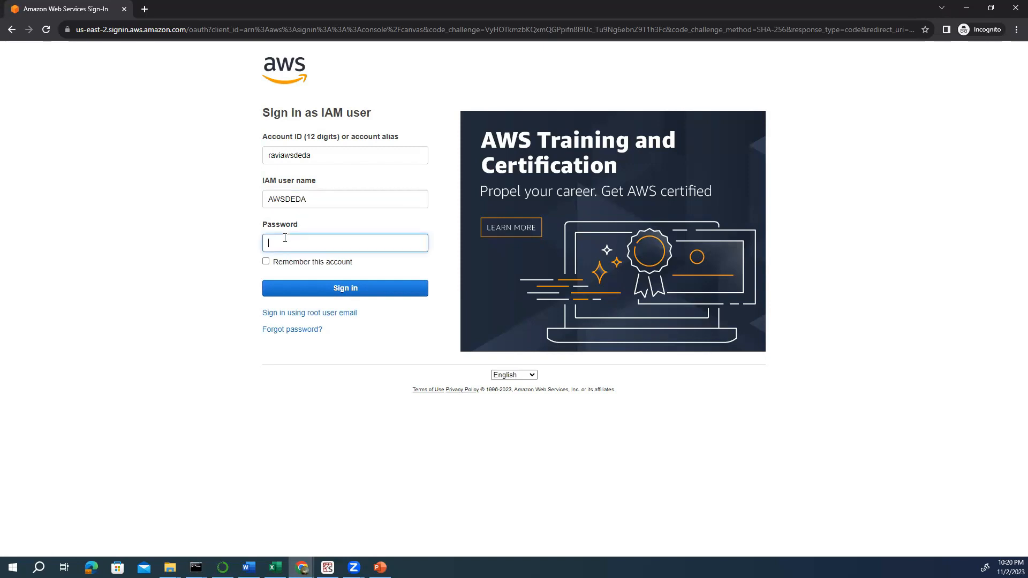
pyautogui.write('•••••••••••')
pyautogui.click(320, 292)
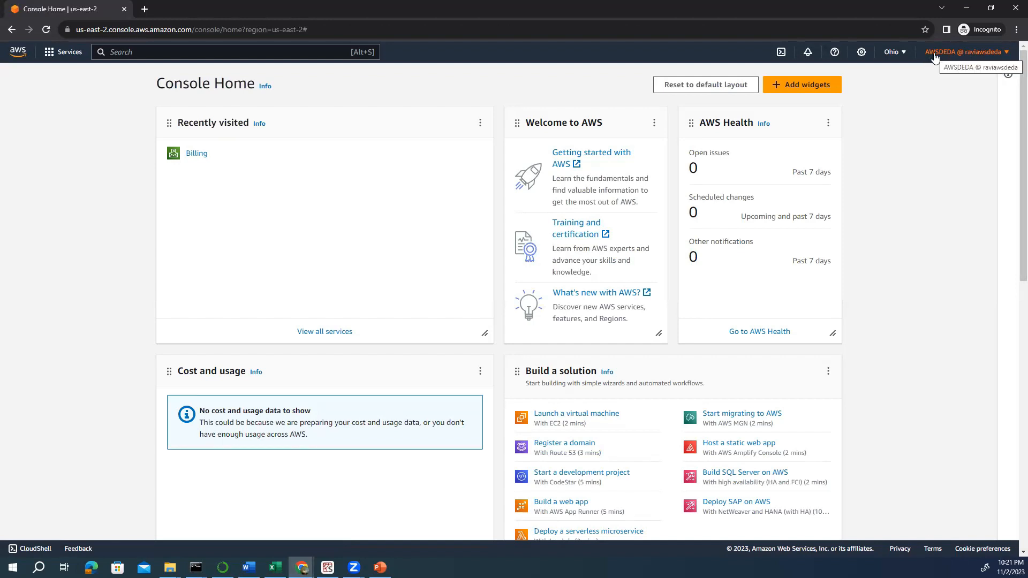
# - Open the account menu to confirm the session belongs to the IAM user
pyautogui.click(1007, 52)
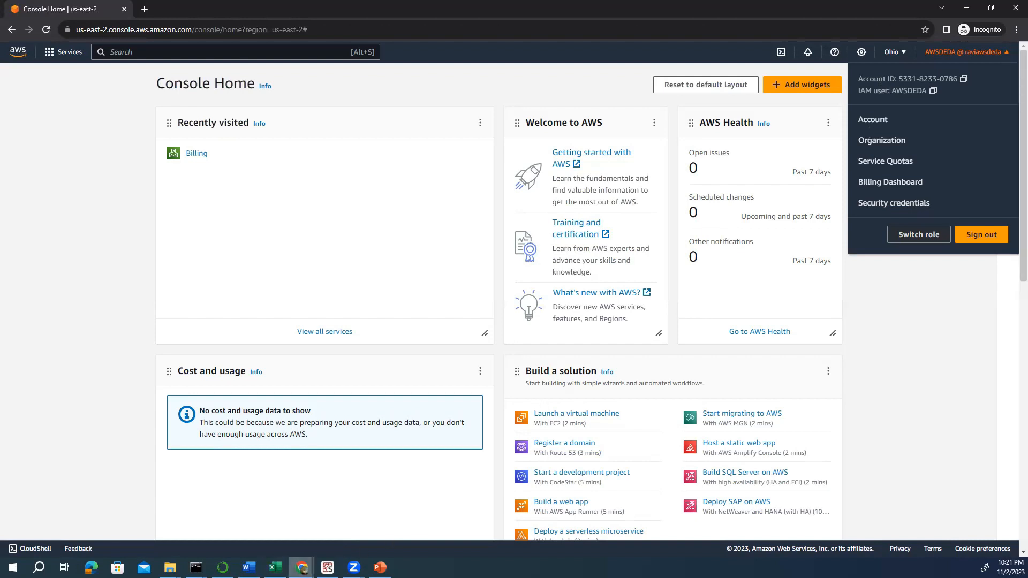
pyautogui.click(302, 567)
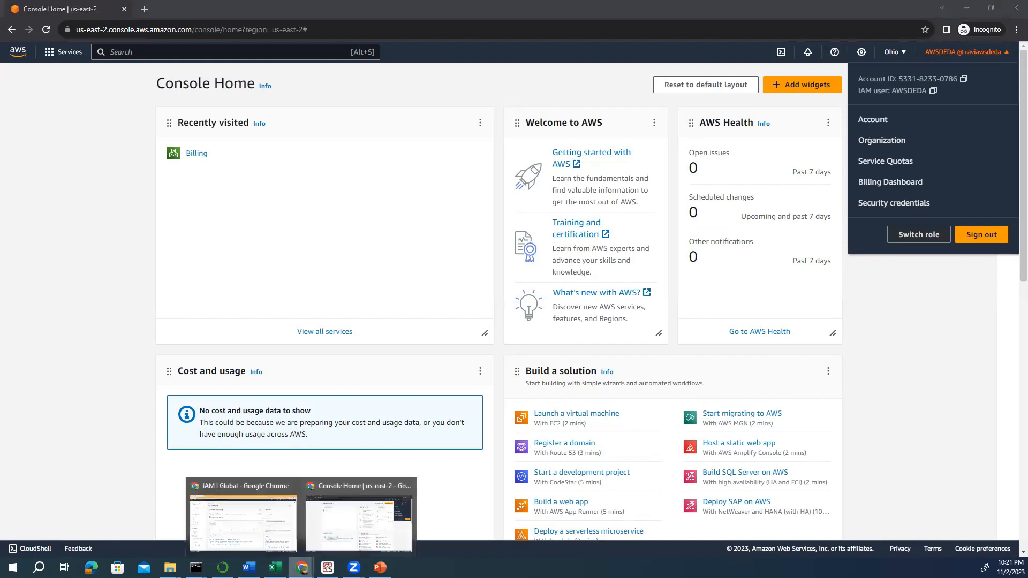
# - Bring the IAM Dashboard window forward and check its account ID and alias in the account menu
pyautogui.click(273, 535)
pyautogui.click(991, 54)
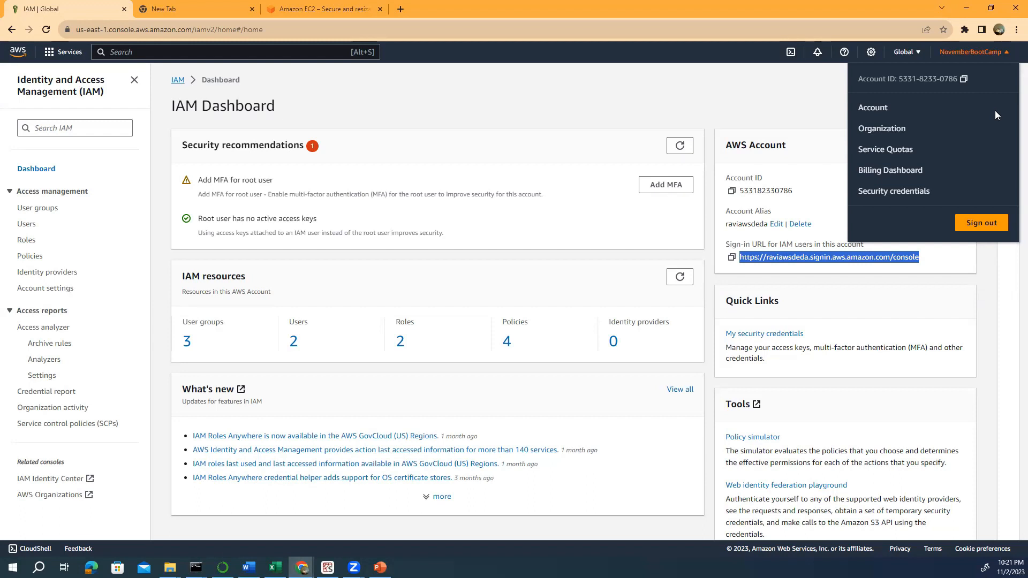
pyautogui.click(527, 95)
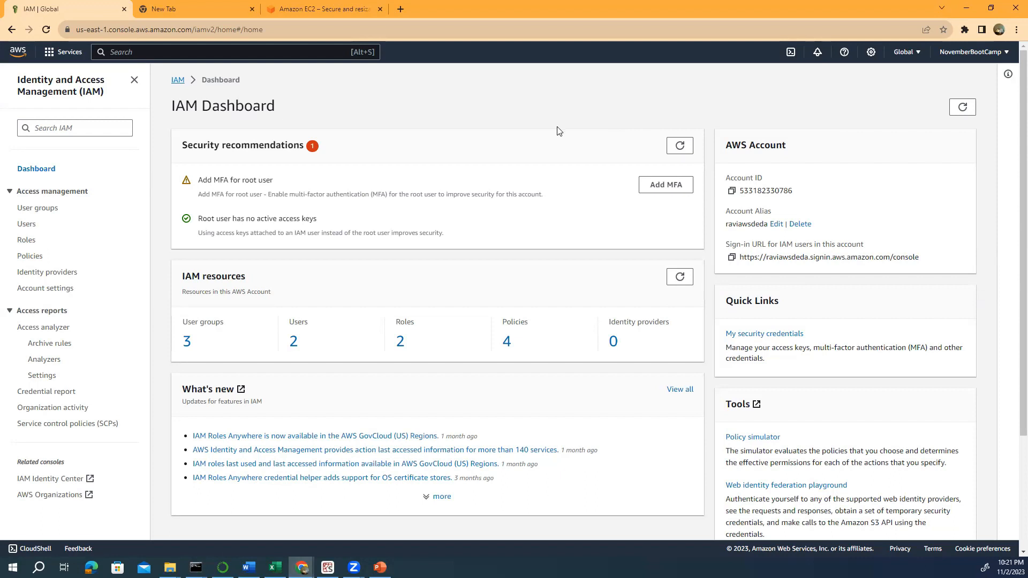
pyautogui.scroll(-2, 556, 131)
pyautogui.scroll(2, 556, 131)
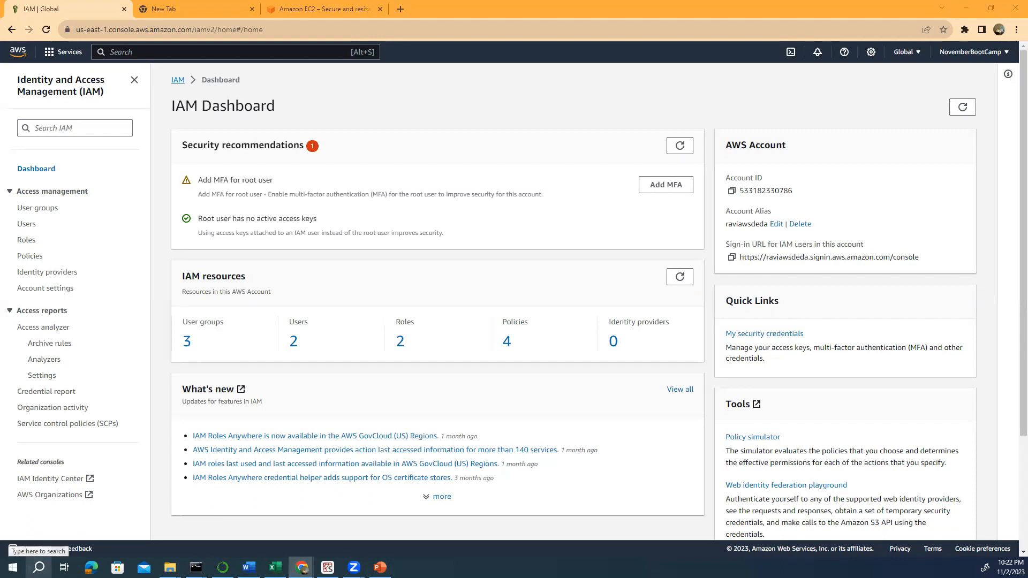
# - Launch Command Prompt from Windows Search and move its window down and left
pyautogui.click(38, 567)
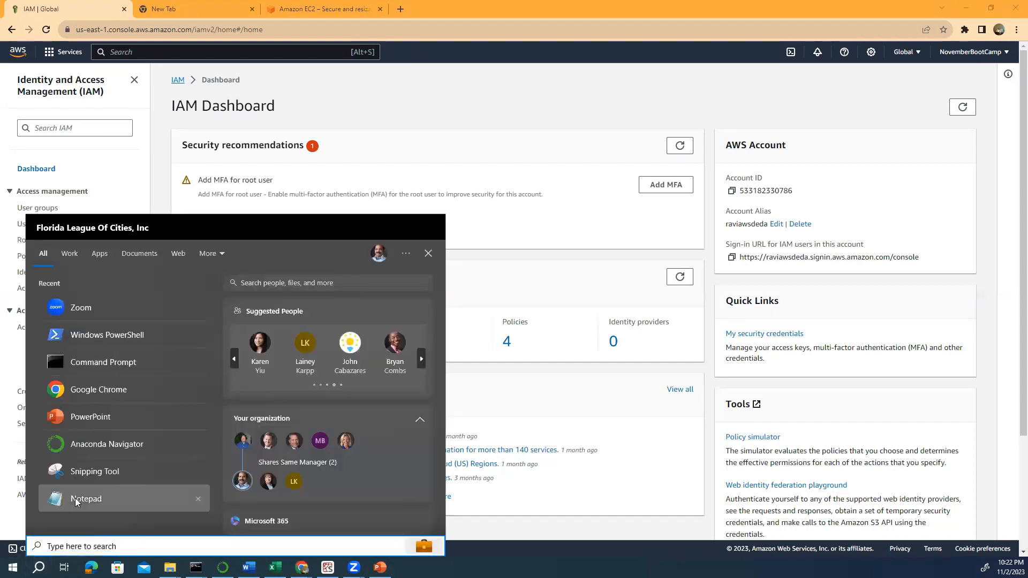
pyautogui.click(115, 363)
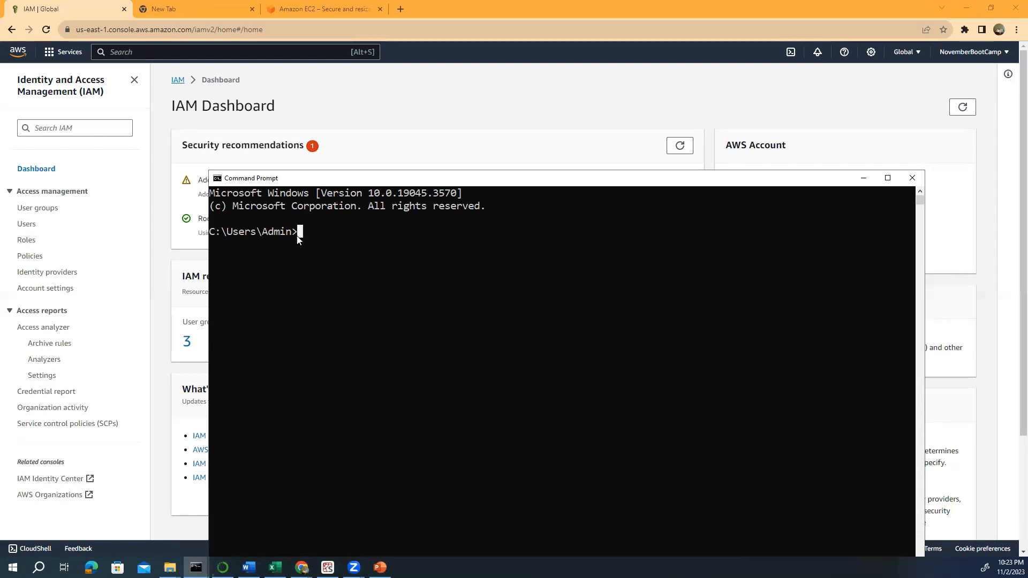
pyautogui.moveTo(482, 184); pyautogui.dragTo(407, 201)
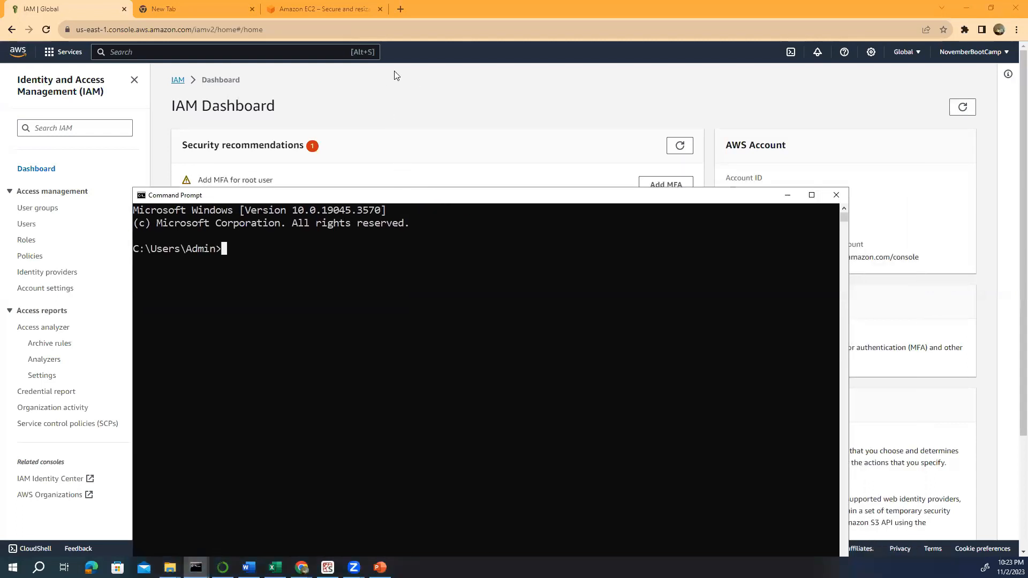
pyautogui.click(395, 11)
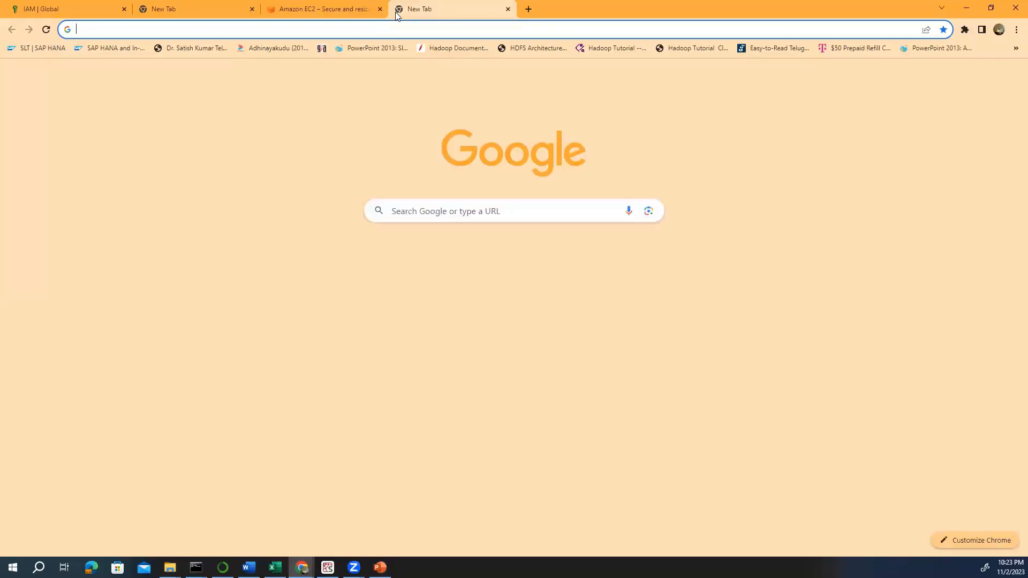
# - Search Google for 'aws cli install windows version 2' and open the 'Get started with the AWS CLI' guide
pyautogui.write('goo')
pyautogui.press('Return')
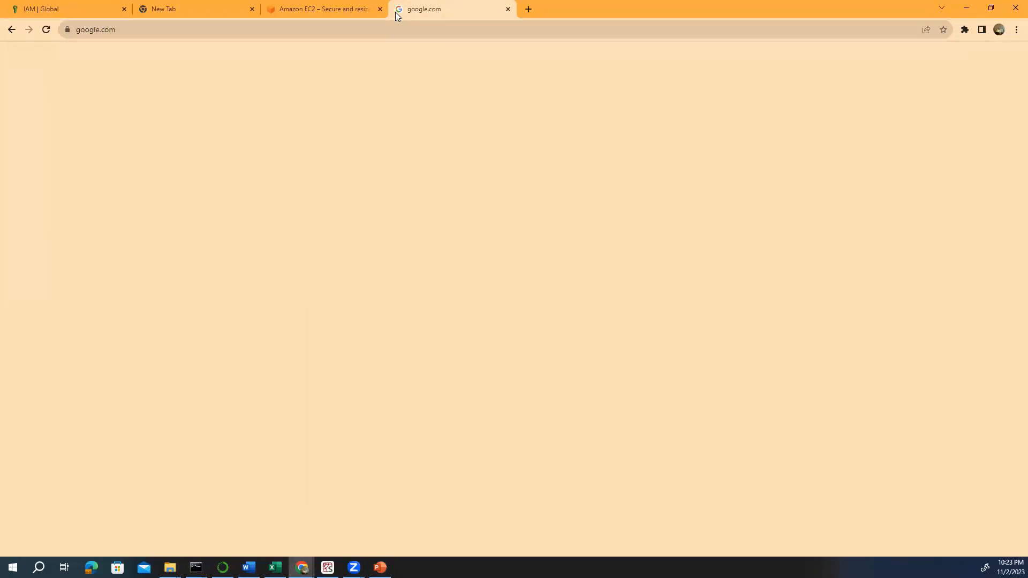
pyautogui.write('aws cli')
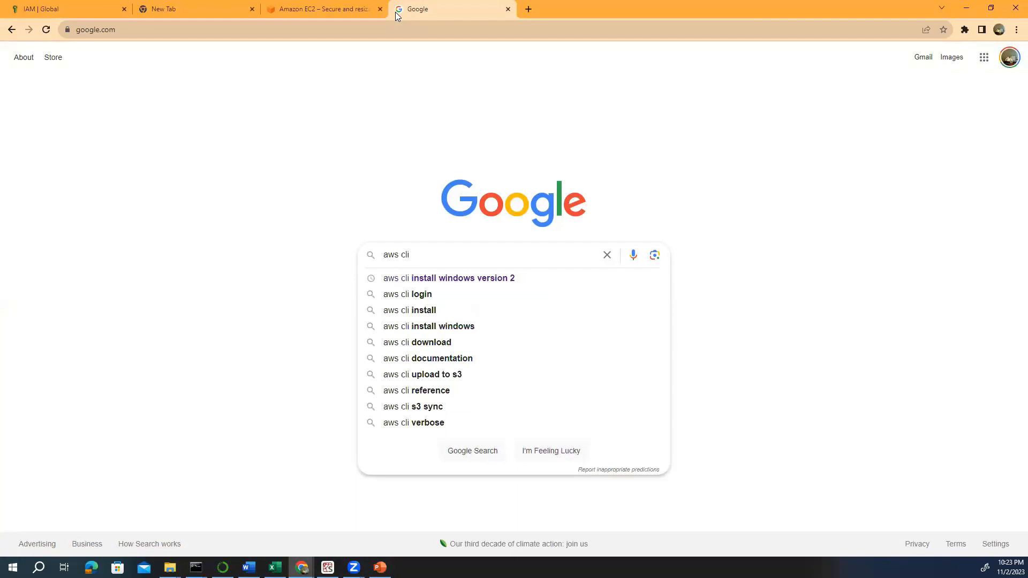
pyautogui.click(452, 279)
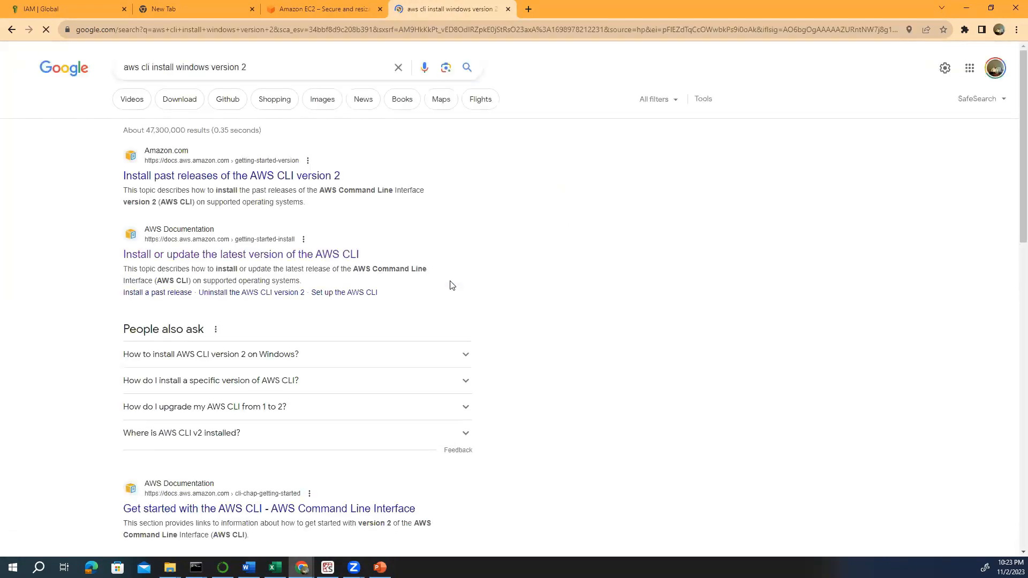
pyautogui.scroll(-2, 396, 279)
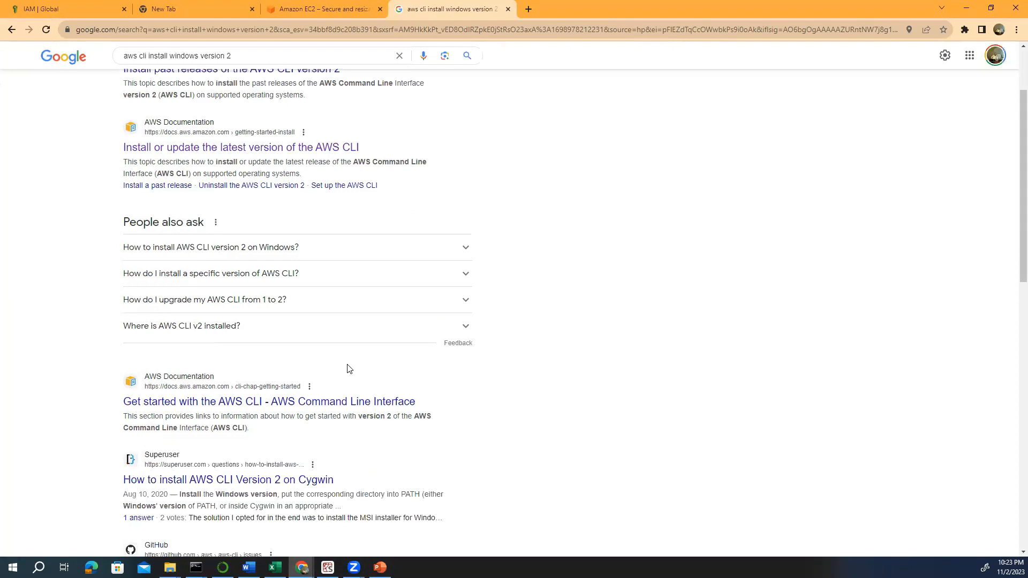
pyautogui.click(312, 402)
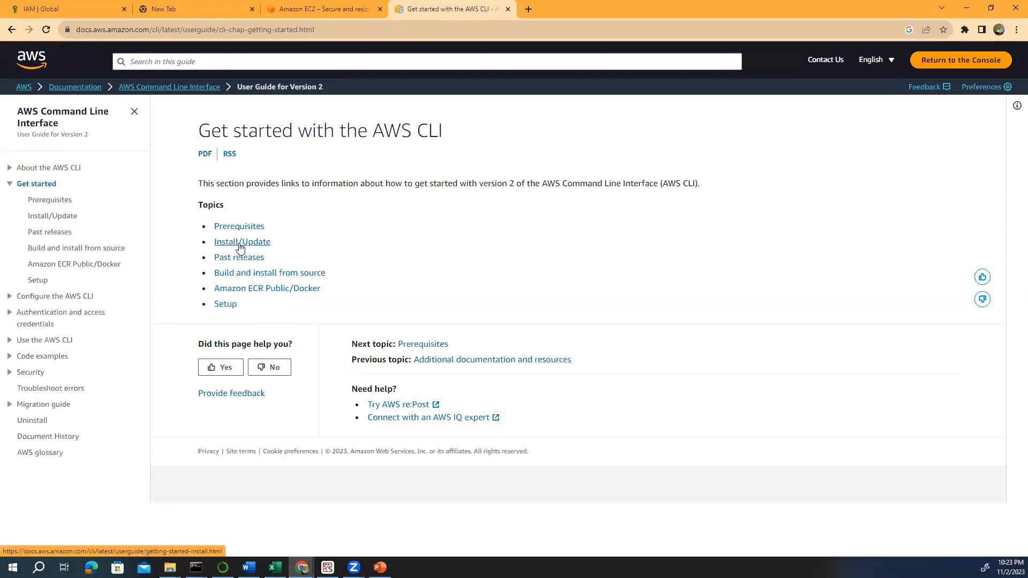
# - Go to the AWS CLI Install/Update page and expand the Windows instructions showing the AWSCLIV2.msi installer
pyautogui.click(240, 244)
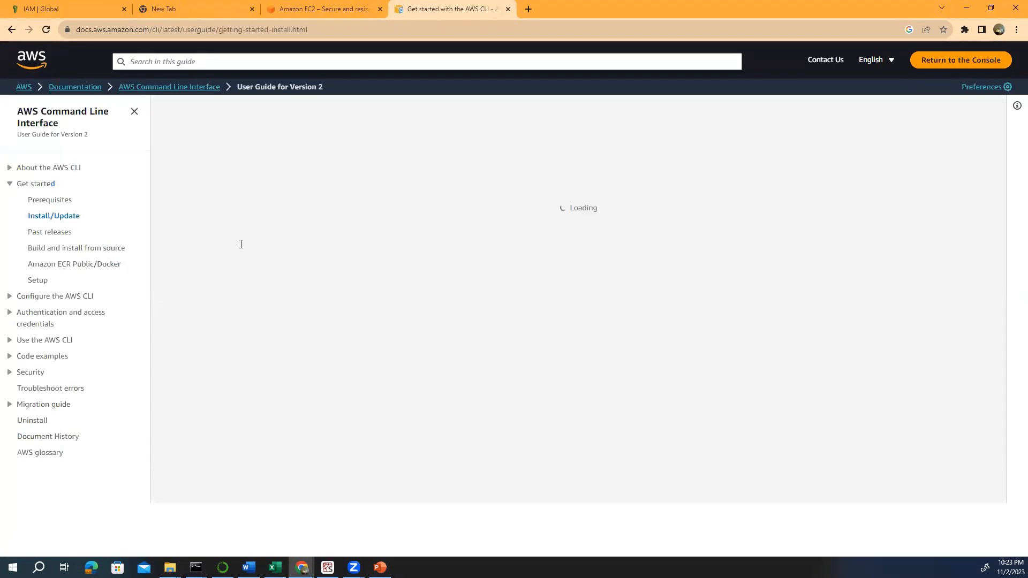
pyautogui.scroll(-3, 242, 377)
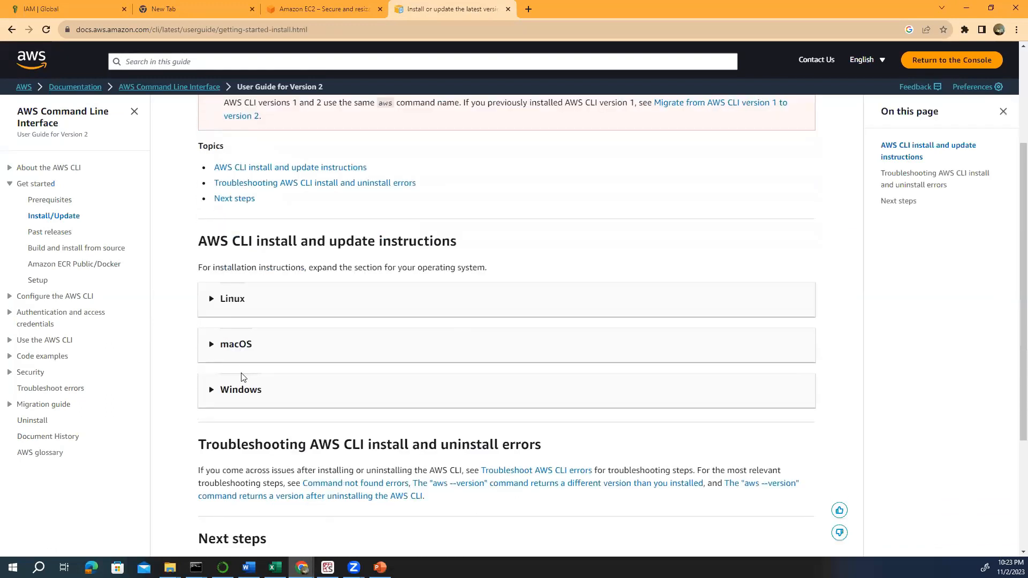
pyautogui.click(213, 389)
pyautogui.scroll(-1, 237, 382)
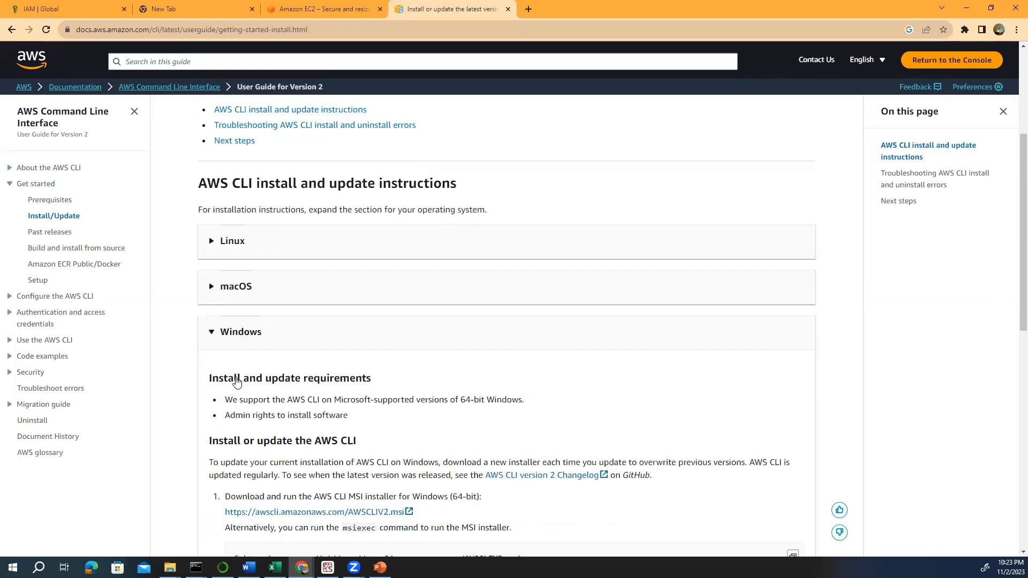
pyautogui.scroll(-3, 238, 381)
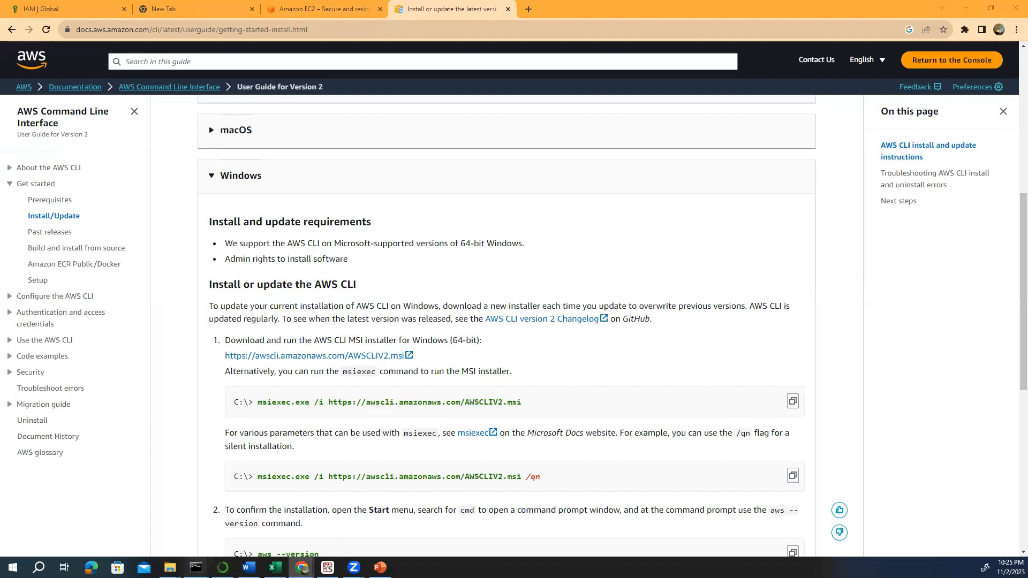
# - Position a Command Prompt over the install guide, then return to the incognito Console Home window
pyautogui.moveTo(196, 567)
pyautogui.click(402, 532)
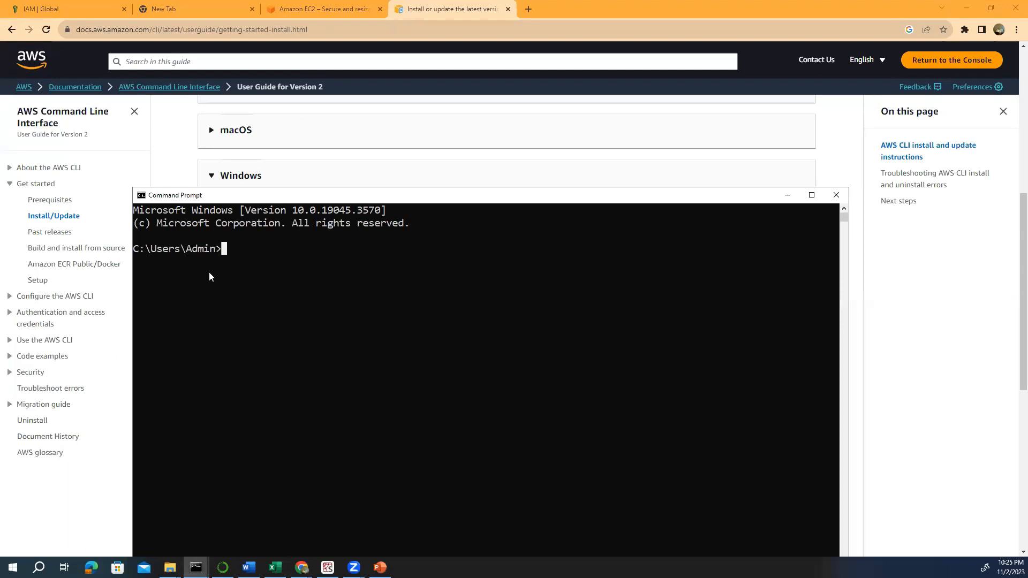
pyautogui.moveTo(369, 194); pyautogui.dragTo(418, 266)
pyautogui.moveTo(451, 359); pyautogui.dragTo(486, 479)
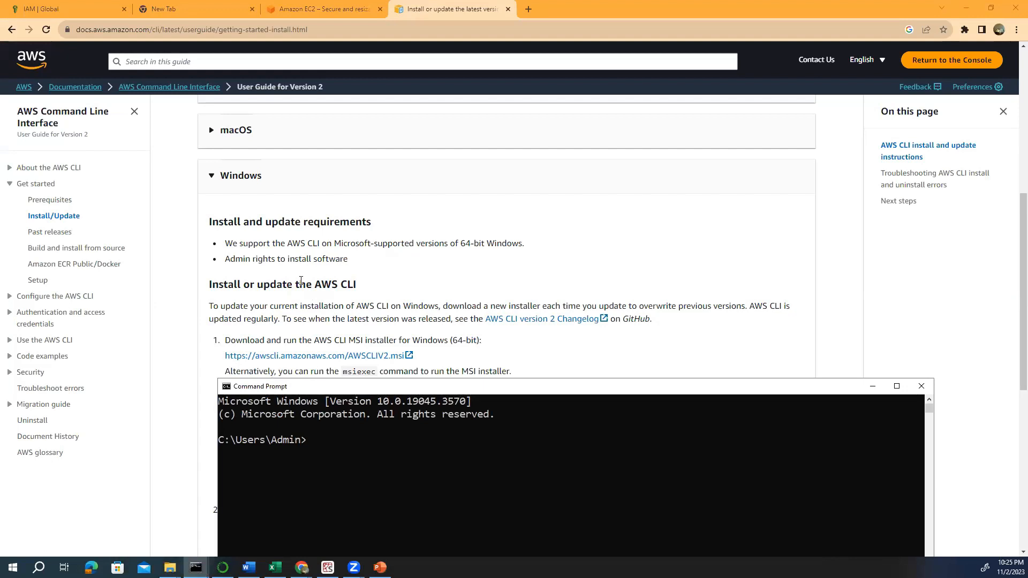
pyautogui.moveTo(409, 392); pyautogui.dragTo(389, 159)
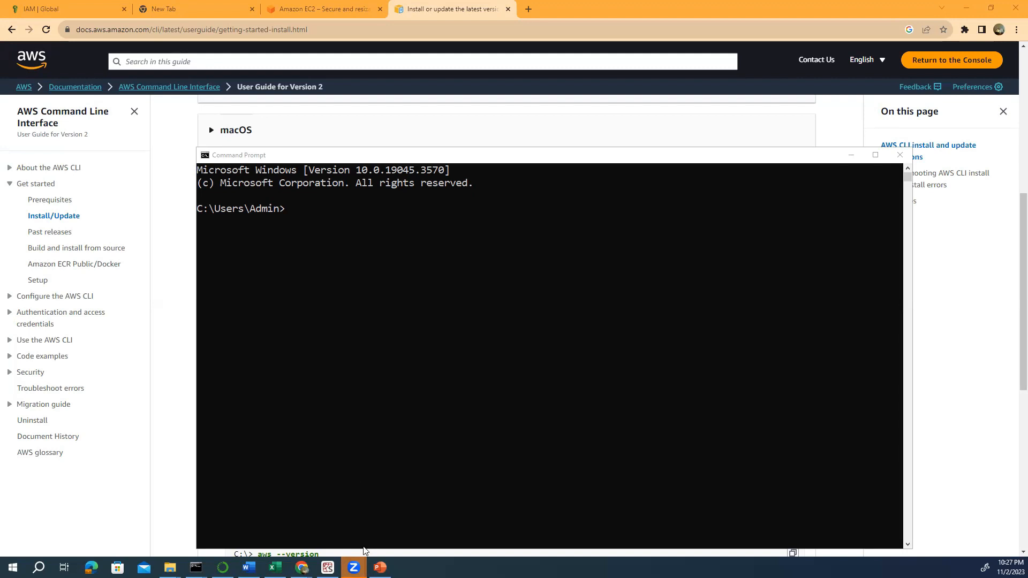
pyautogui.moveTo(302, 568)
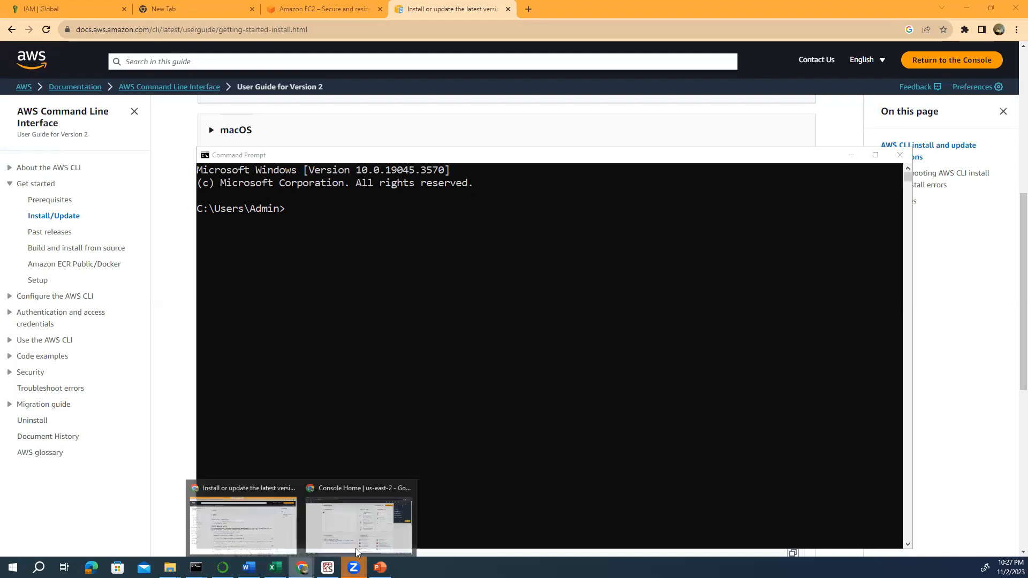
pyautogui.click(364, 541)
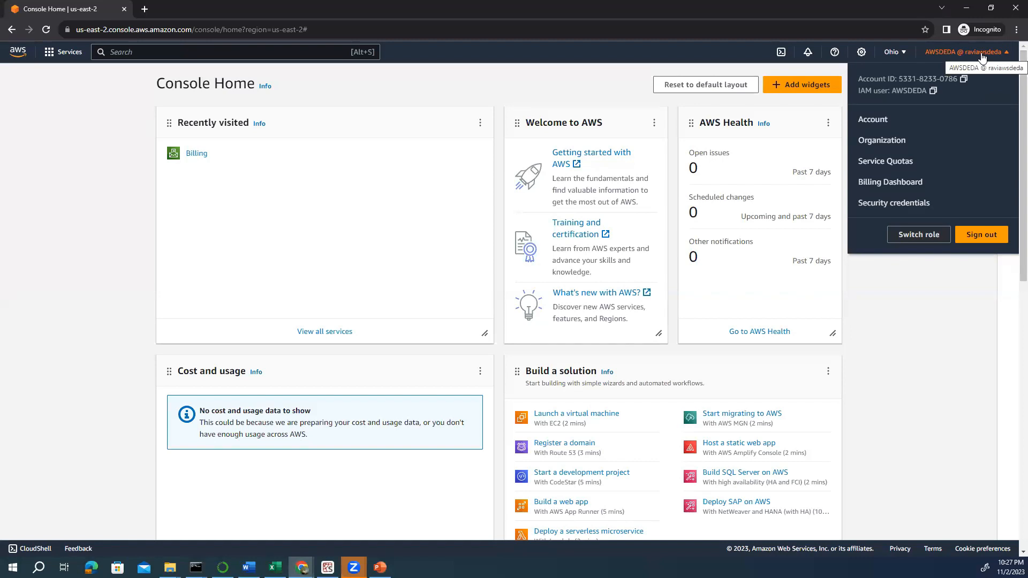
# - Open the account settings page, then switch to the Chrome window with the AWS CLI install docs
pyautogui.click(876, 120)
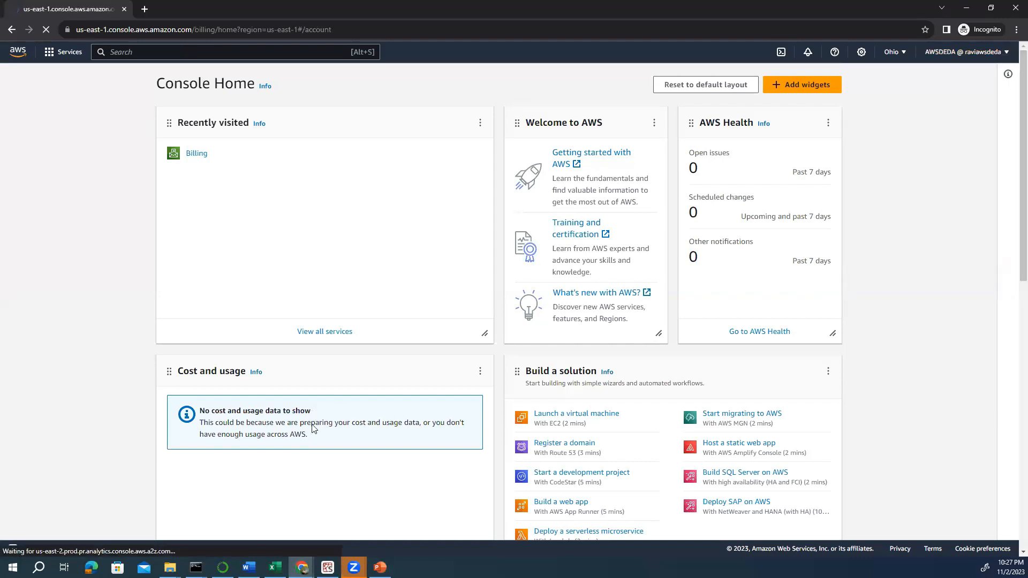
pyautogui.moveTo(301, 567)
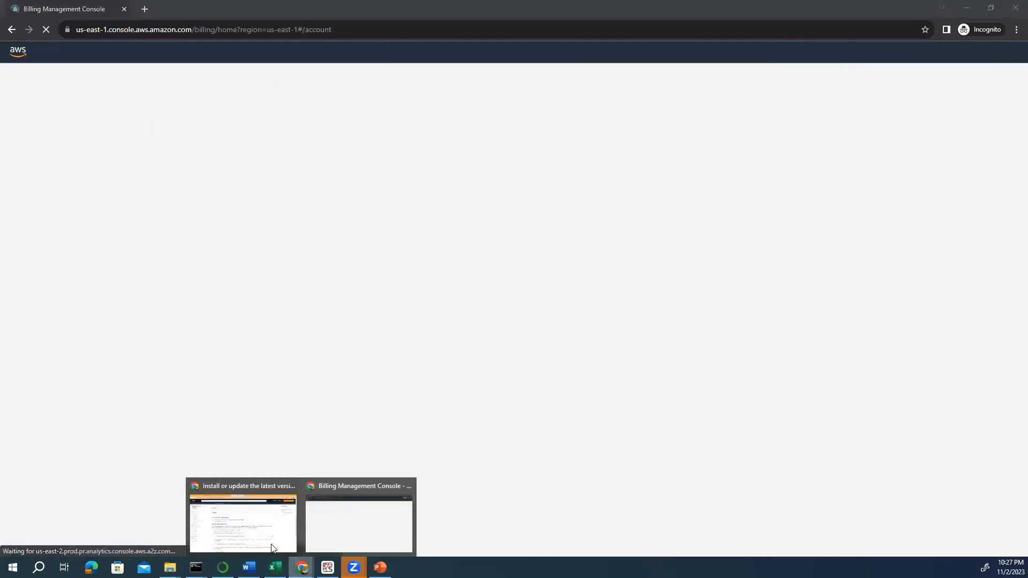
pyautogui.click(242, 535)
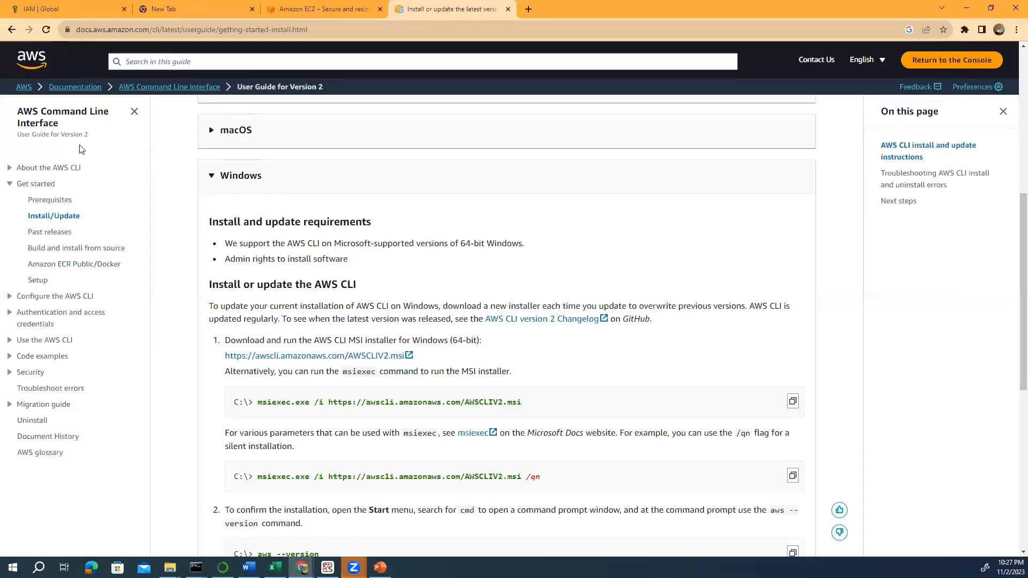
# - Go to the IAM dashboard tab and select the Account Alias text for copying
pyautogui.click(286, 4)
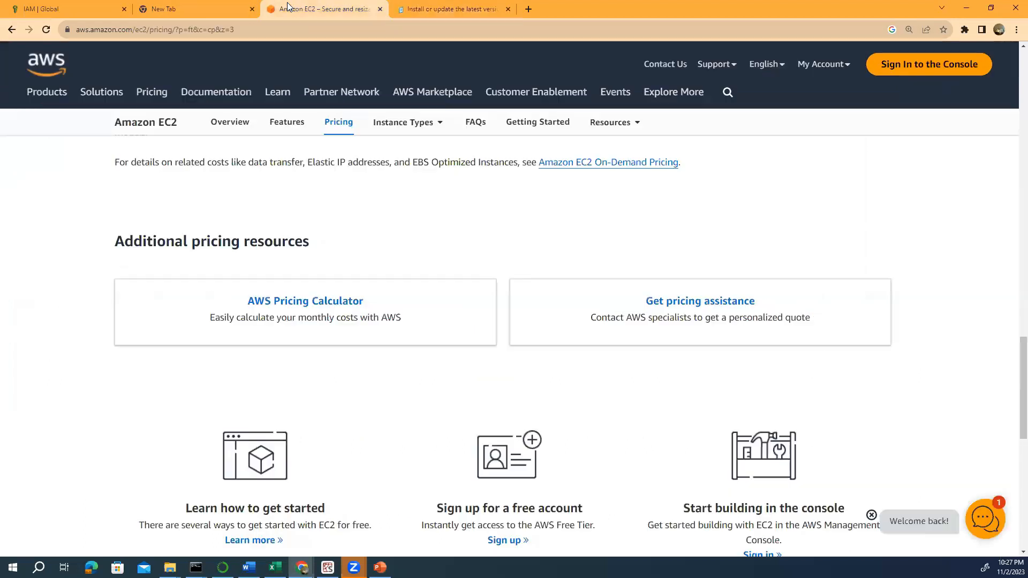
pyautogui.click(71, 9)
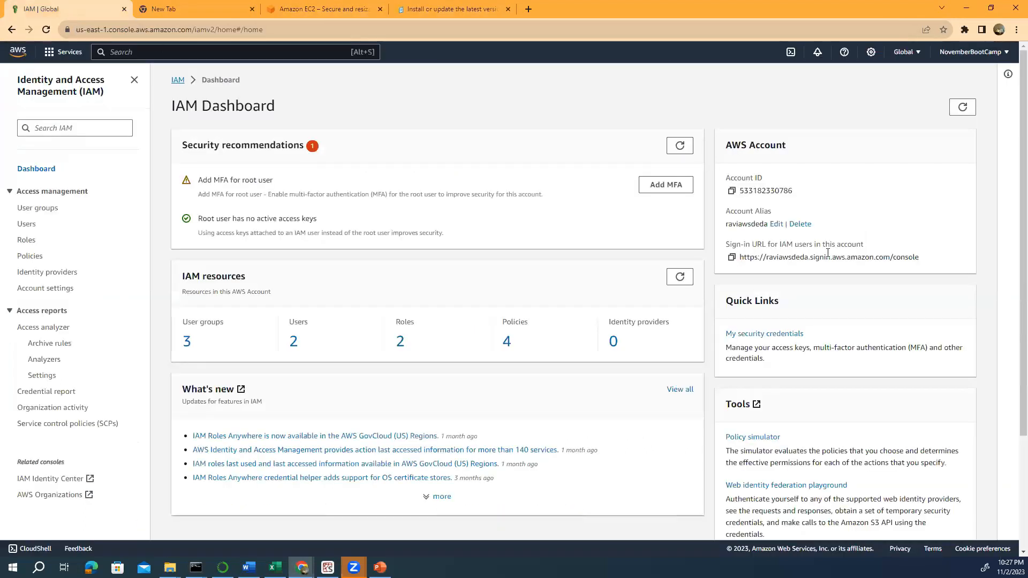
pyautogui.moveTo(767, 225); pyautogui.dragTo(722, 231)
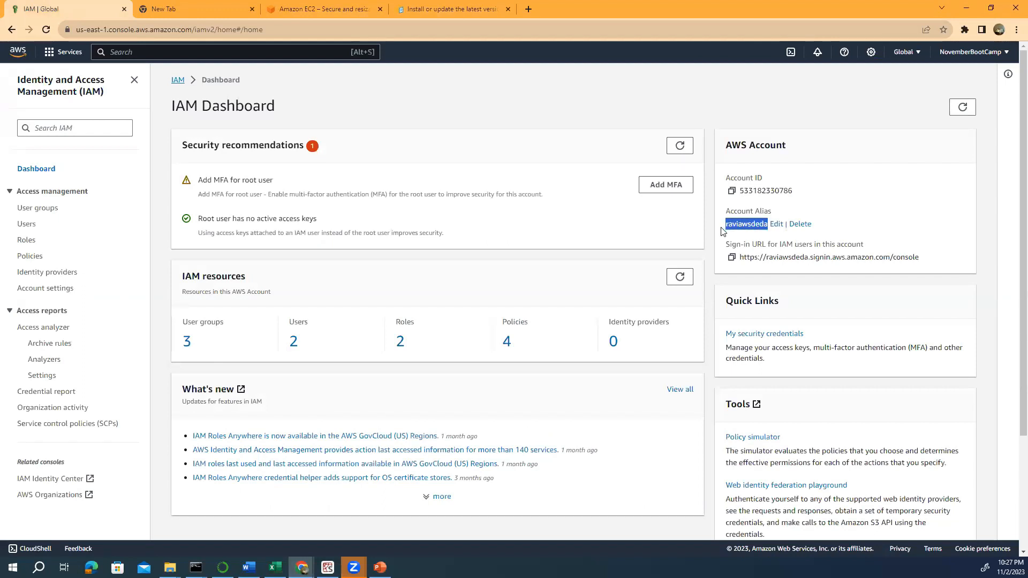